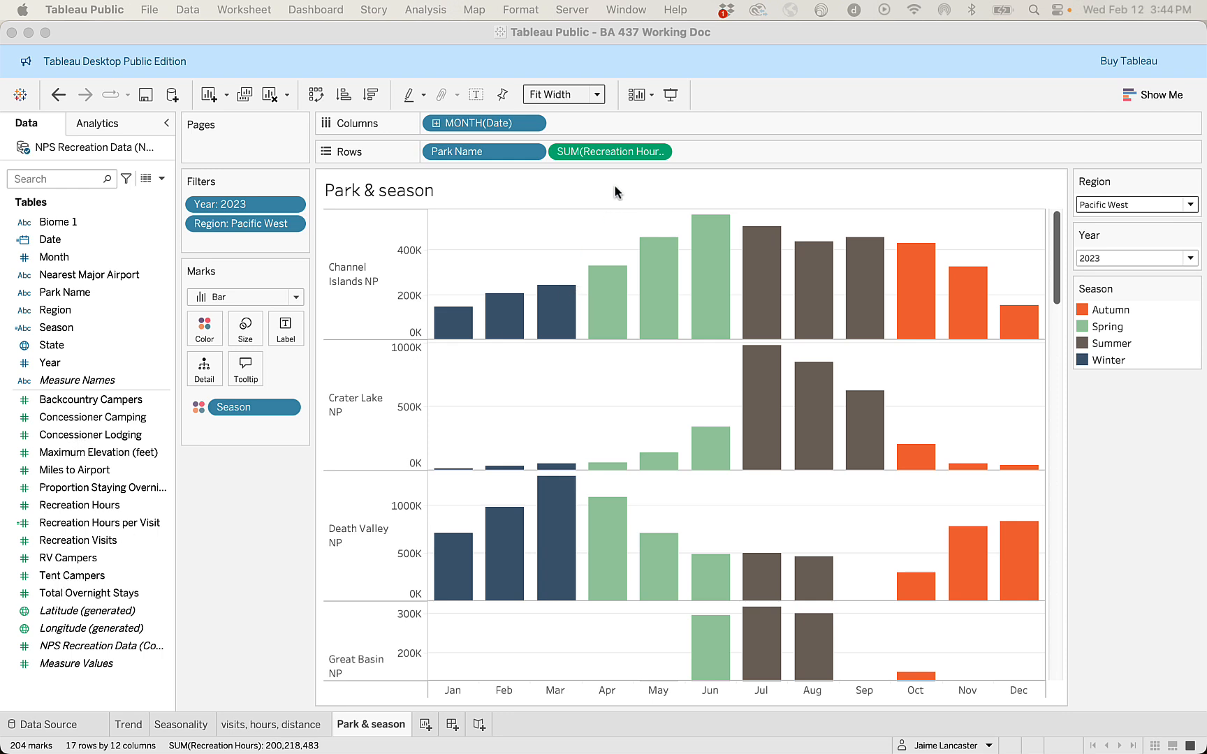
Look through the Trend, Seasonality, and visits, hours, distance worksheets, then return to Park & season.
{"action": "left_click", "coordinate": [130, 726]}
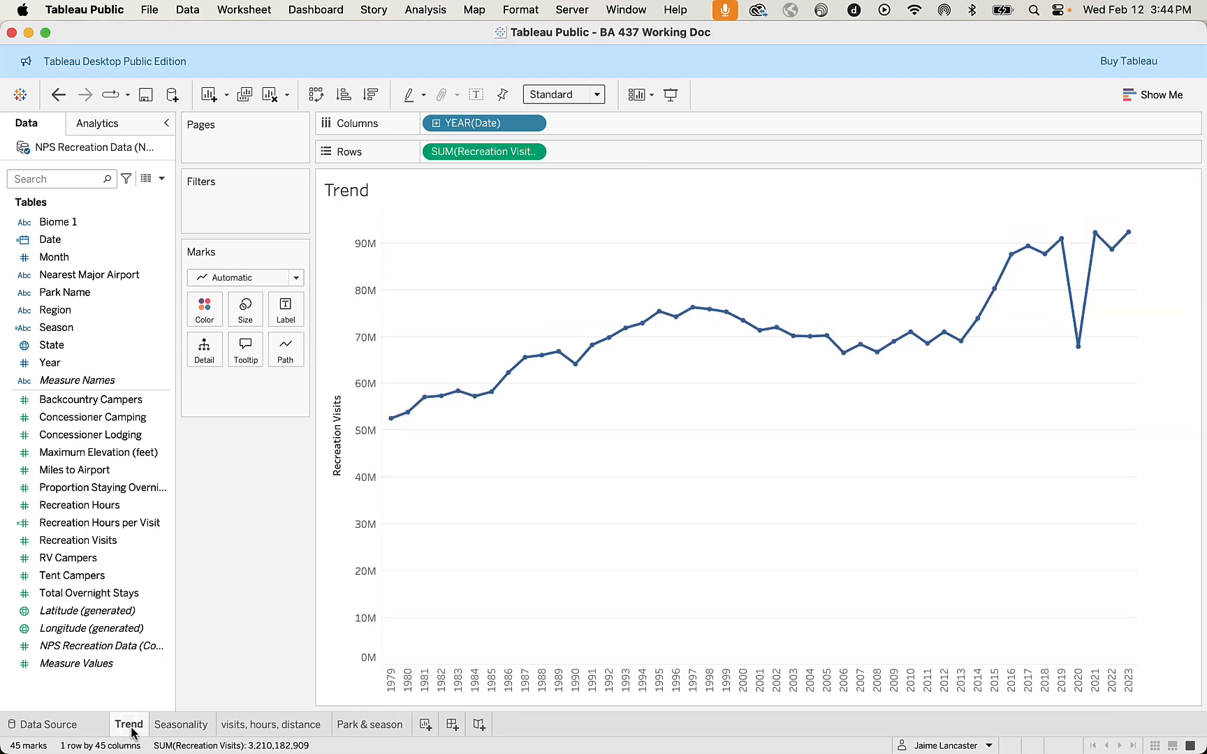
{"action": "left_click", "coordinate": [159, 728]}
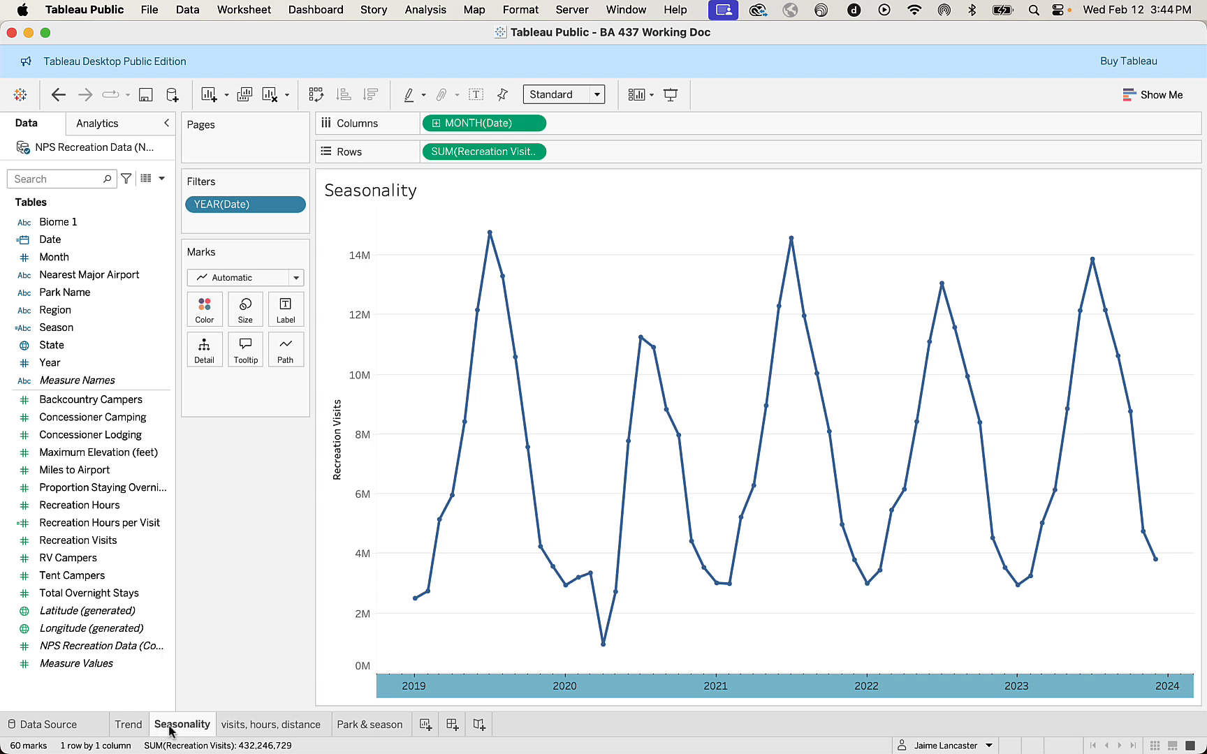
{"action": "left_click", "coordinate": [241, 728]}
{"action": "left_click", "coordinate": [365, 729]}
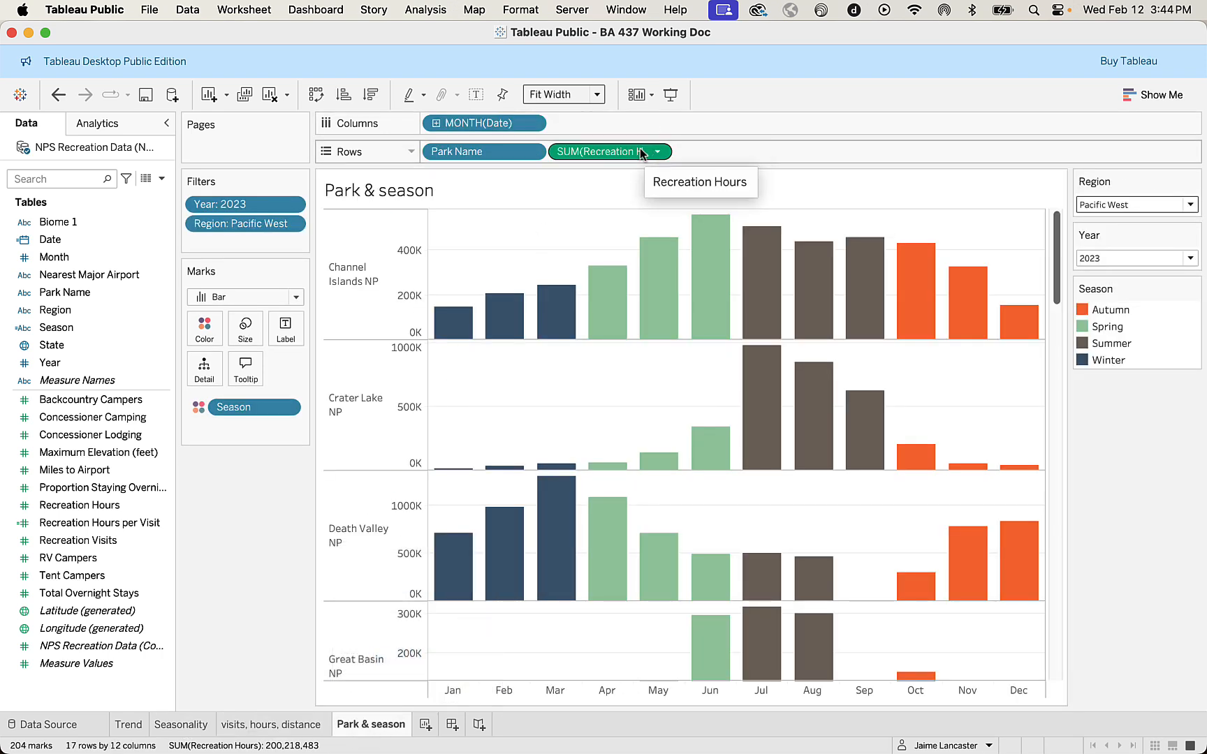
Replace Recreation Hours with Recreation Visits as the measure on Rows in the Park & season worksheet.
{"action": "left_click_drag", "start_coordinate": [641, 153], "coordinate": [591, 148]}
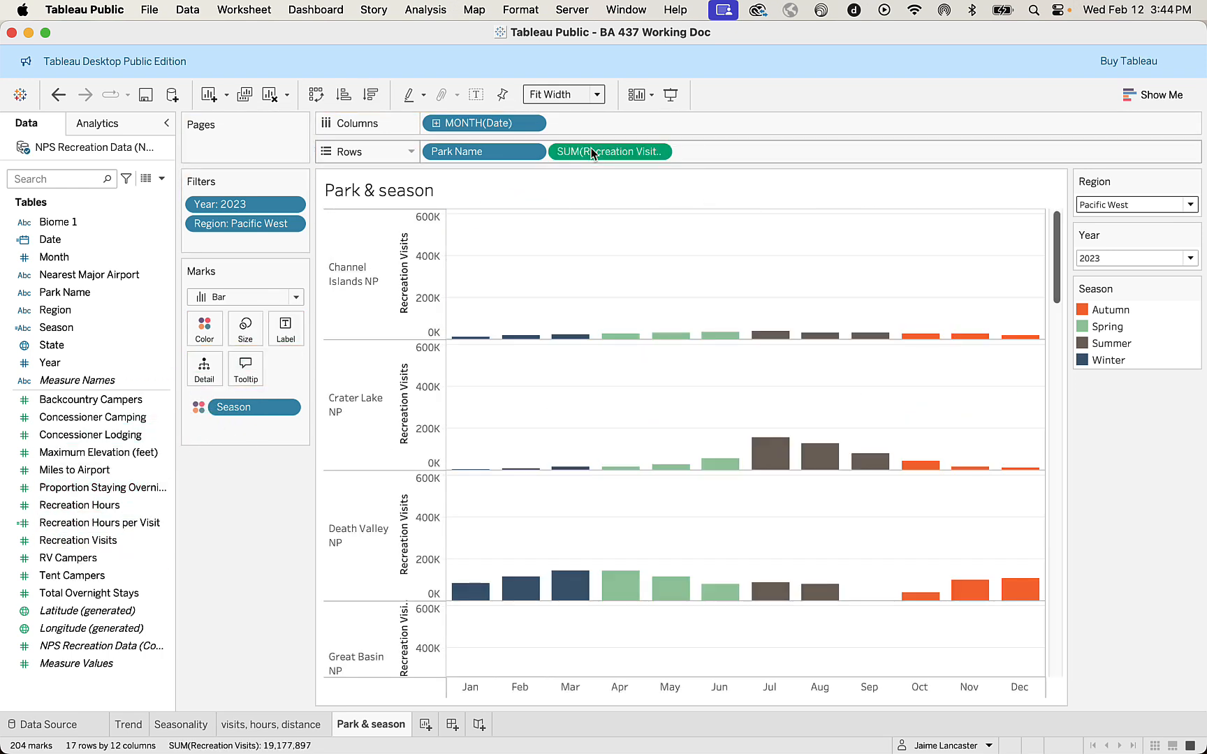
Clear the Recreation Visits axis title, give each row or column an independent axis range, and save the workbook.
{"action": "double_click", "coordinate": [417, 292]}
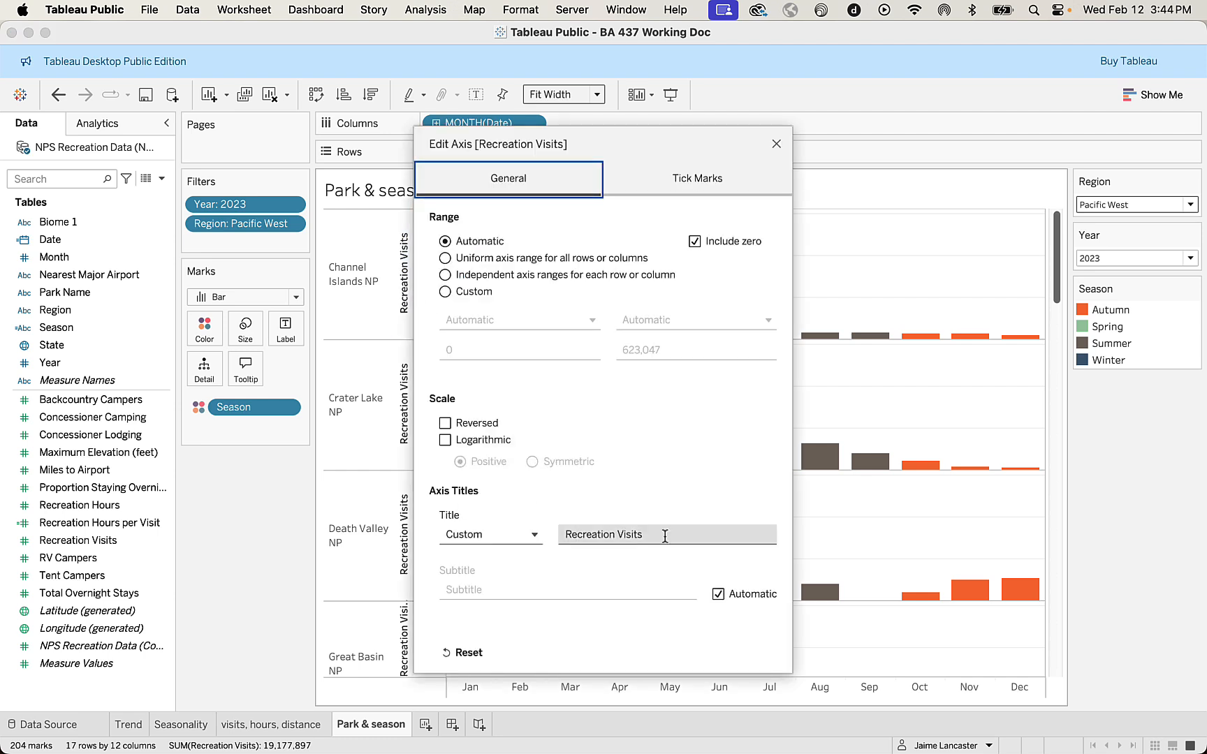
{"action": "left_click_drag", "start_coordinate": [664, 535], "coordinate": [538, 533]}
{"action": "key", "text": "BackSpace"}
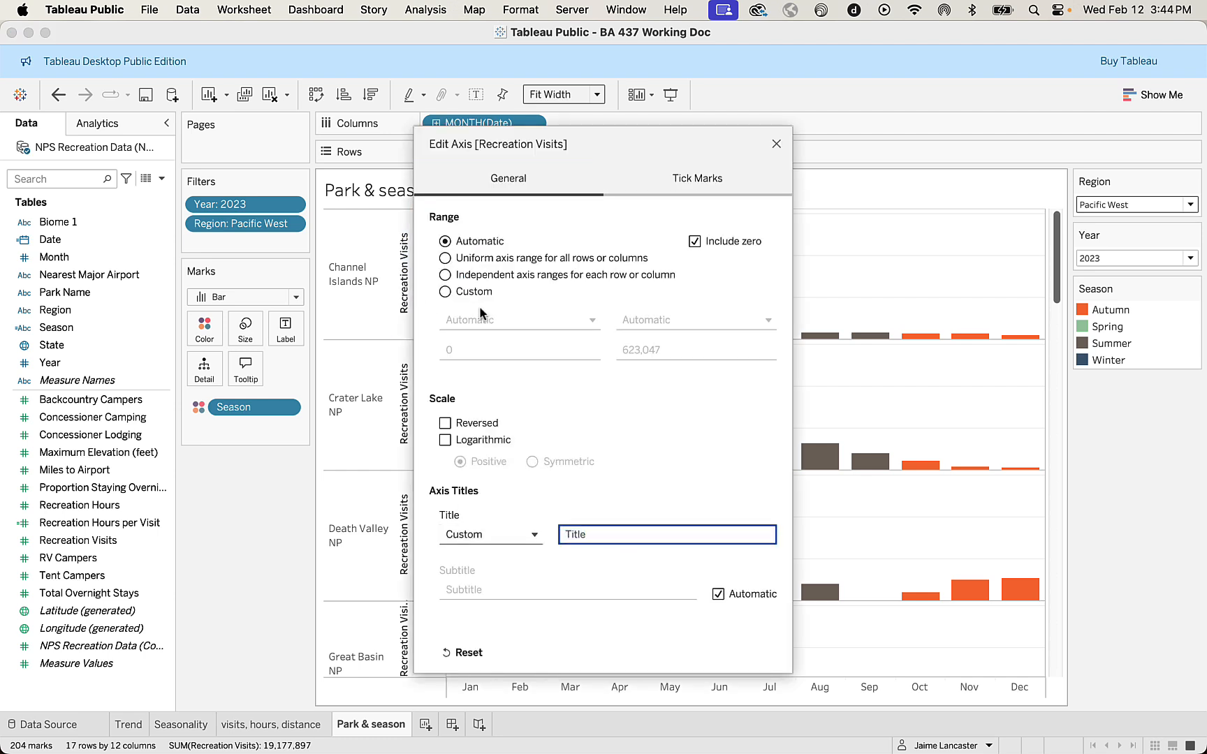
{"action": "left_click", "coordinate": [445, 276]}
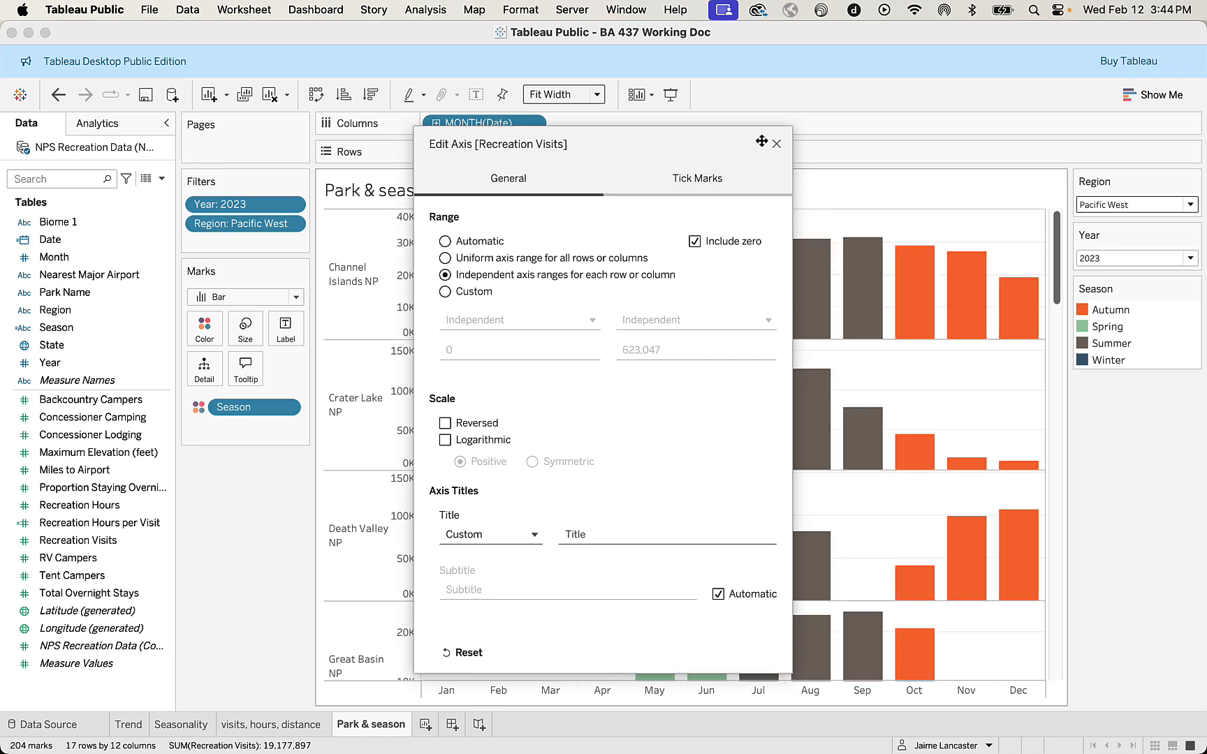
{"action": "left_click", "coordinate": [776, 143]}
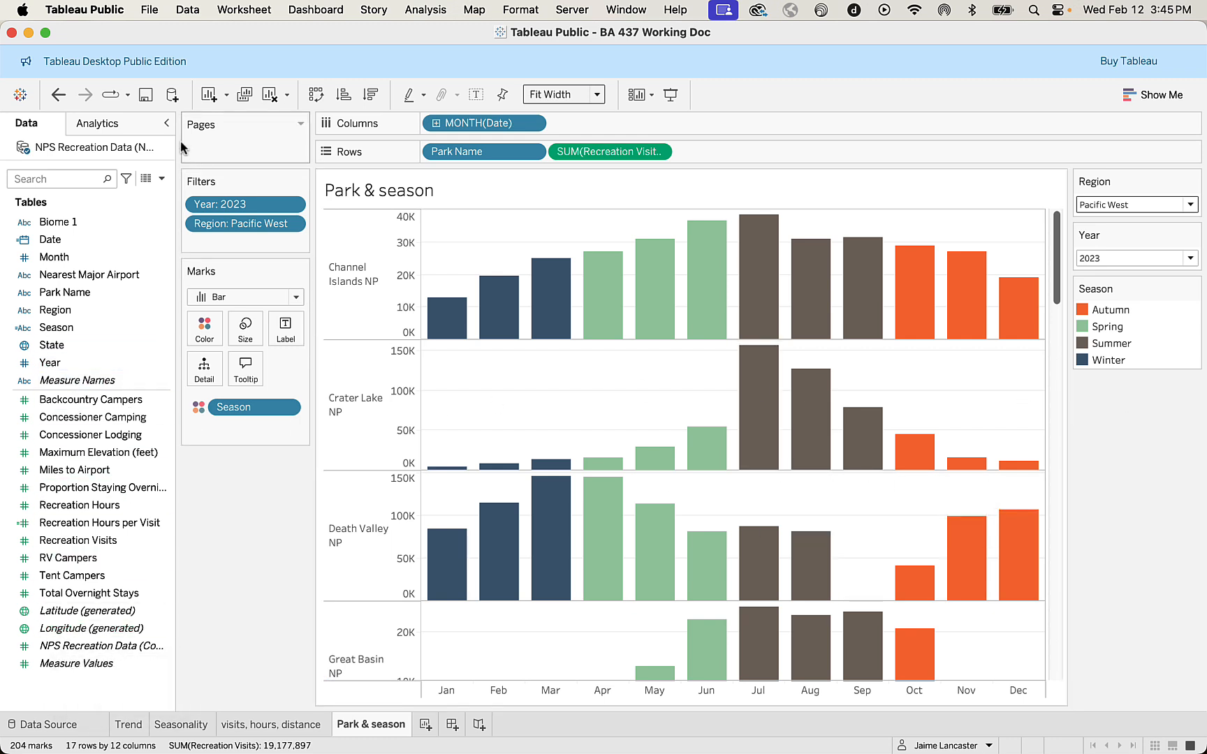
{"action": "left_click", "coordinate": [146, 98]}
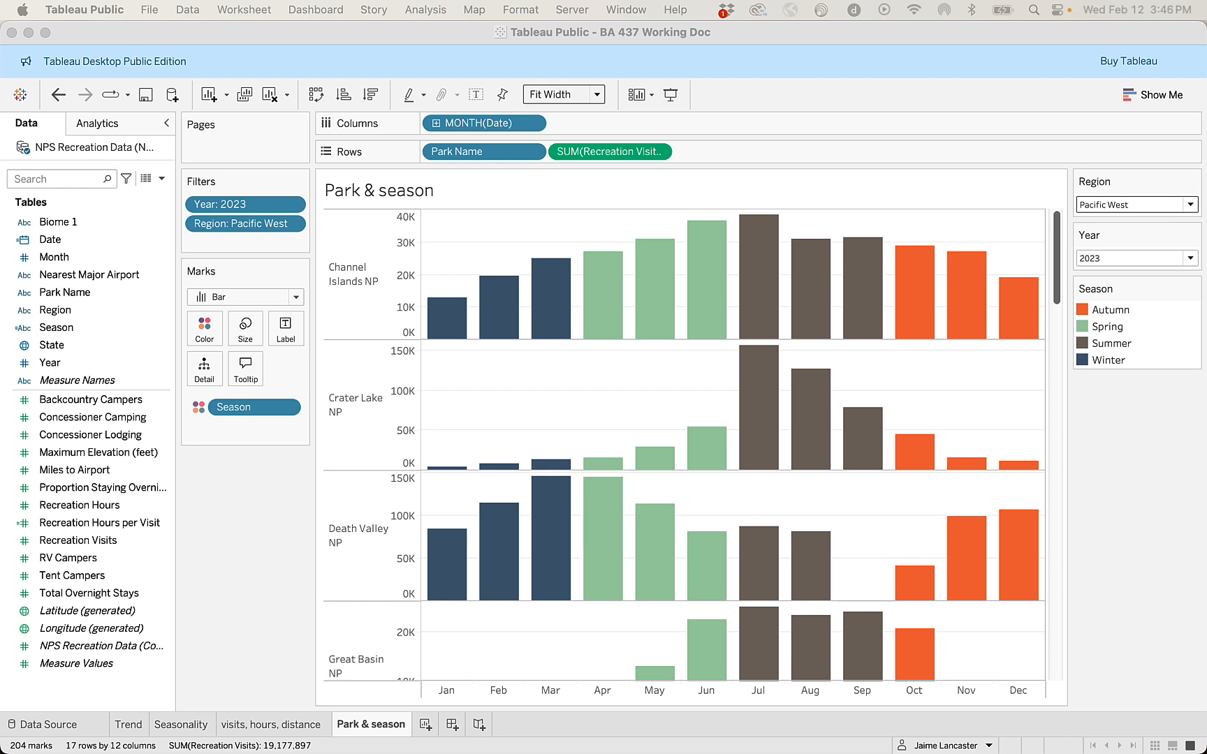
Start a new parameter named "Select a Variable" with the String data type.
{"action": "right_click", "coordinate": [119, 690]}
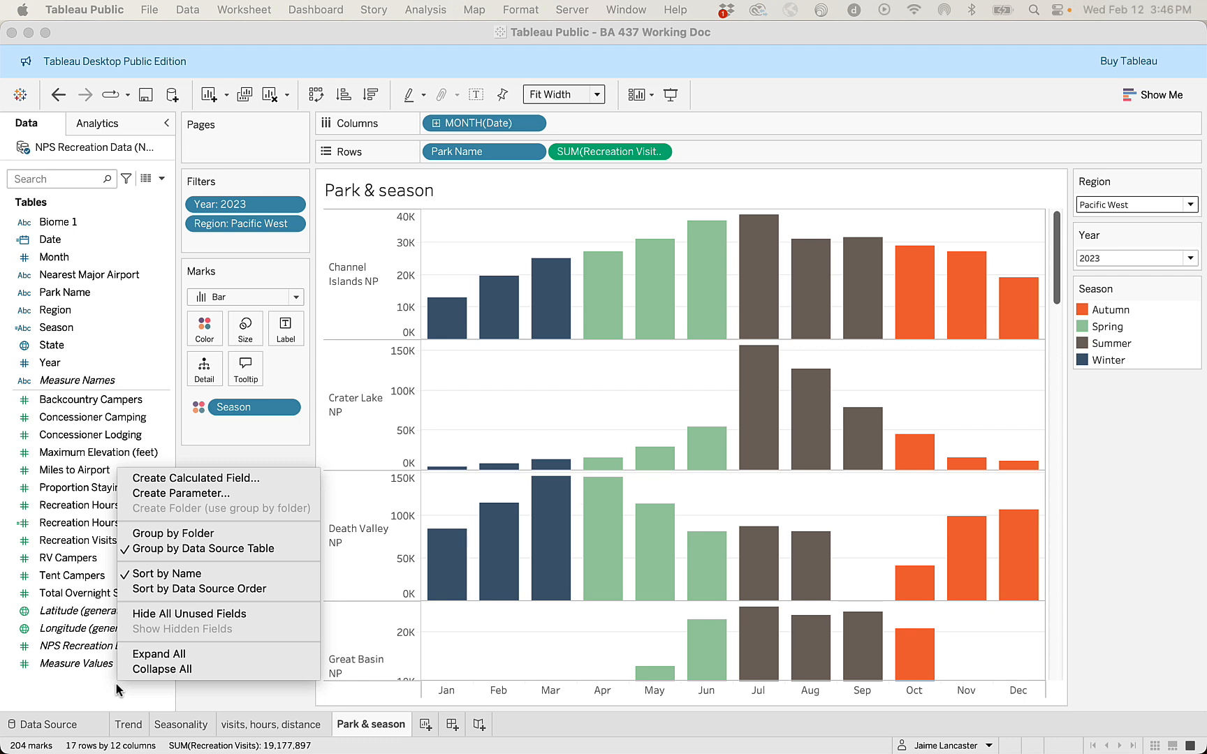
{"action": "left_click", "coordinate": [180, 493]}
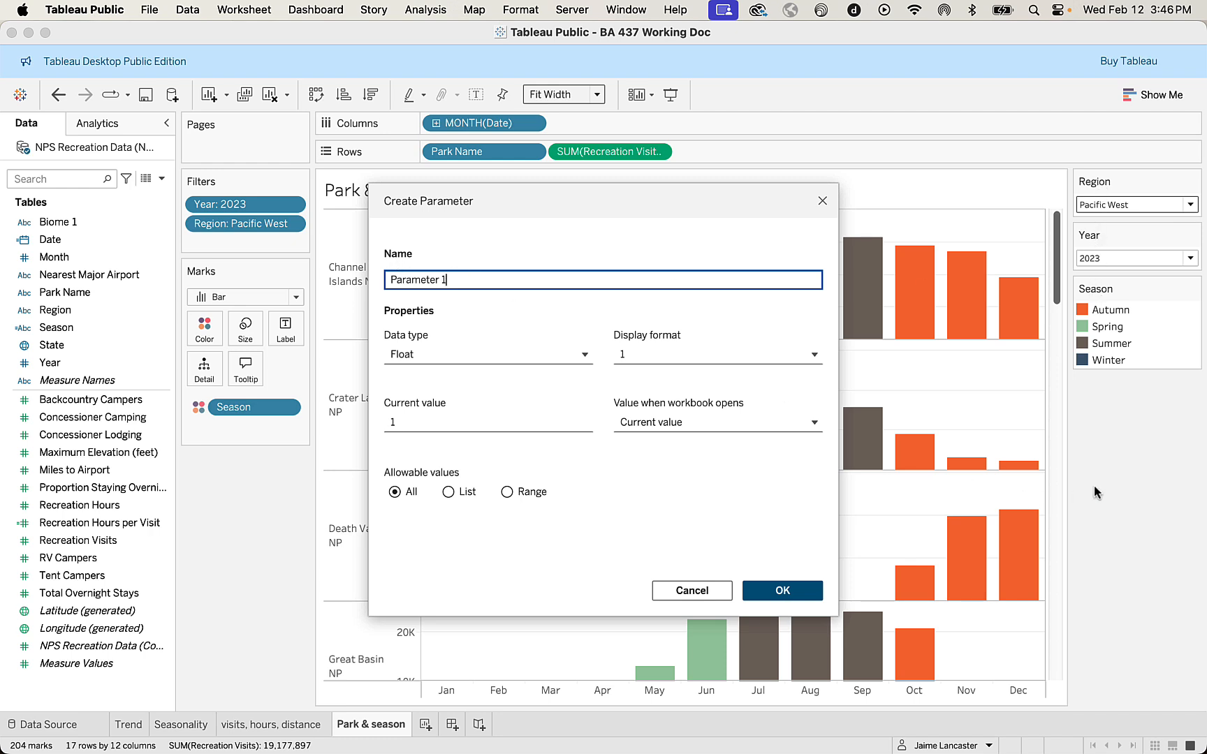
{"action": "left_click_drag", "start_coordinate": [444, 279], "coordinate": [349, 274]}
{"action": "type", "text": "Select a Variable"}
{"action": "left_click", "coordinate": [427, 358]}
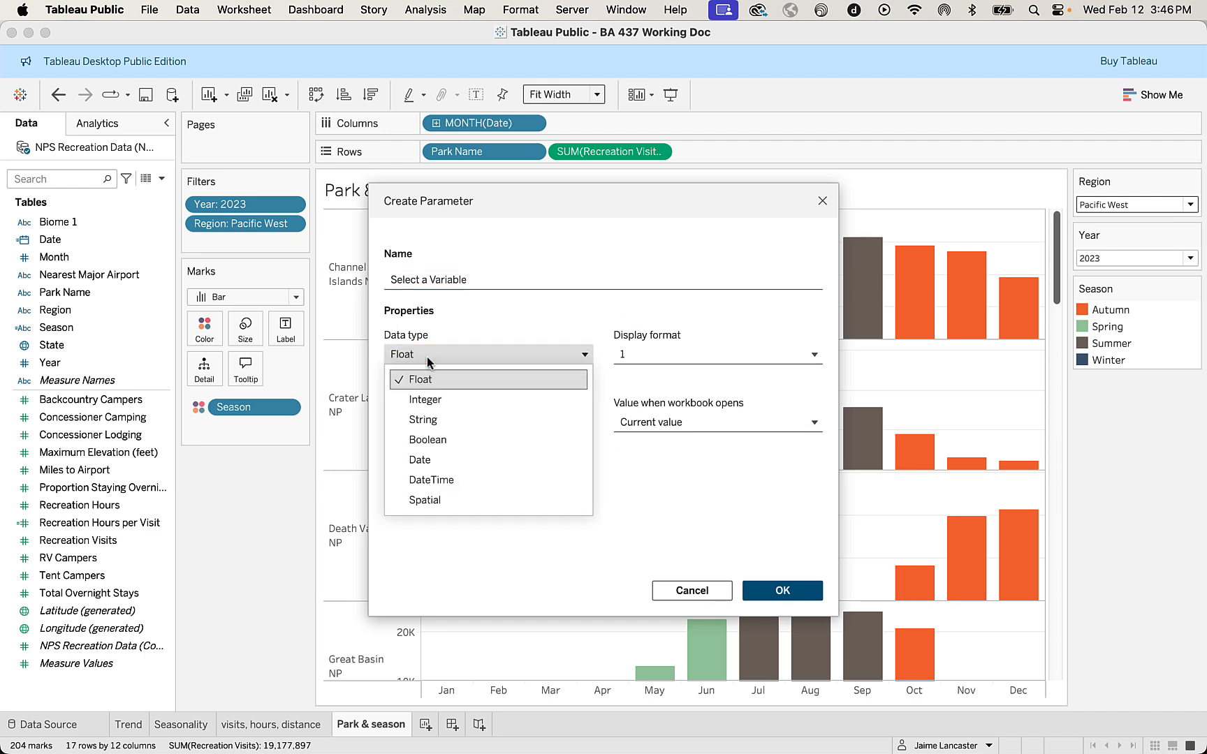
{"action": "left_click", "coordinate": [433, 420]}
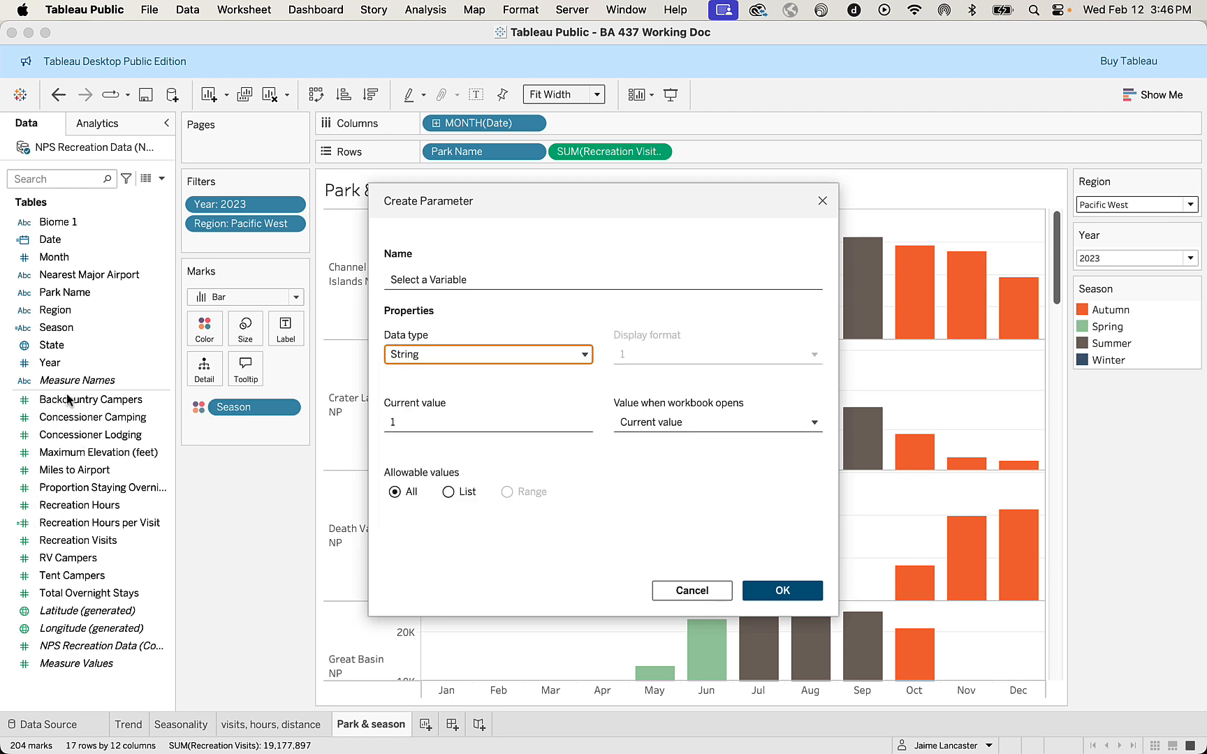
Restrict the parameter to a list of allowable values and add Backcountry Campers, Concessioner Camping and Concessioner Lodging.
{"action": "left_click", "coordinate": [448, 492]}
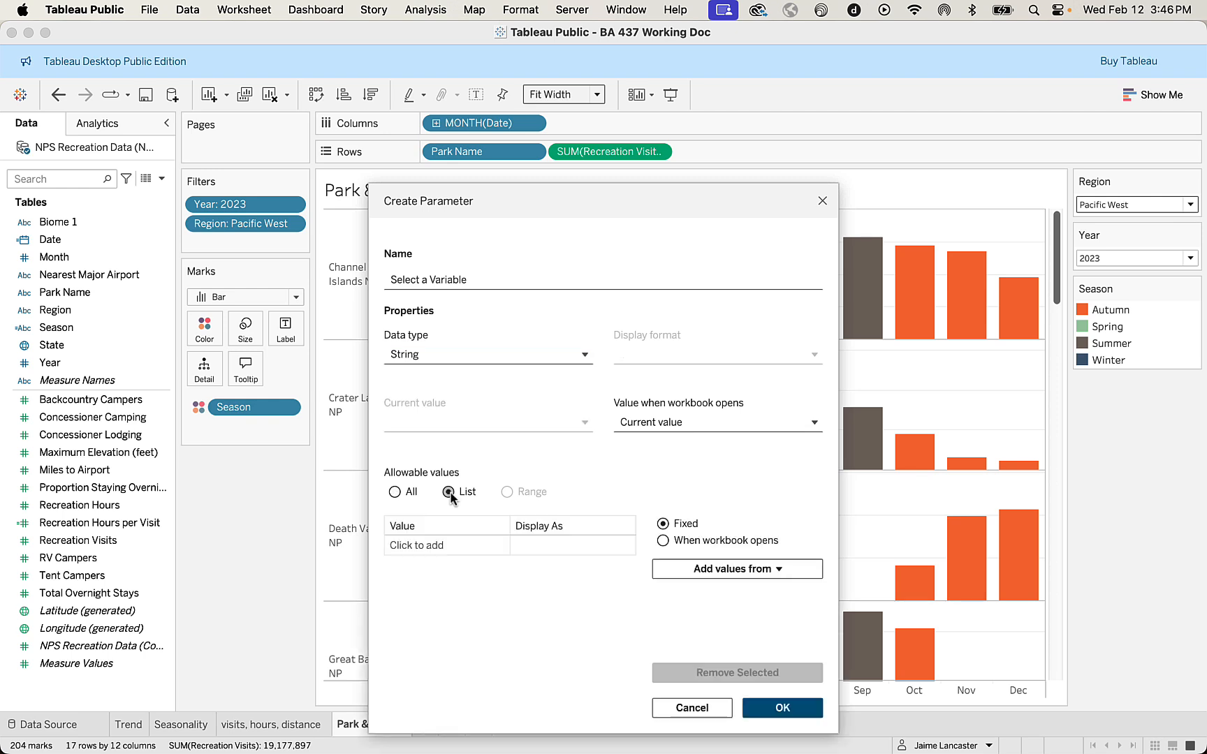
{"action": "left_click", "coordinate": [444, 548]}
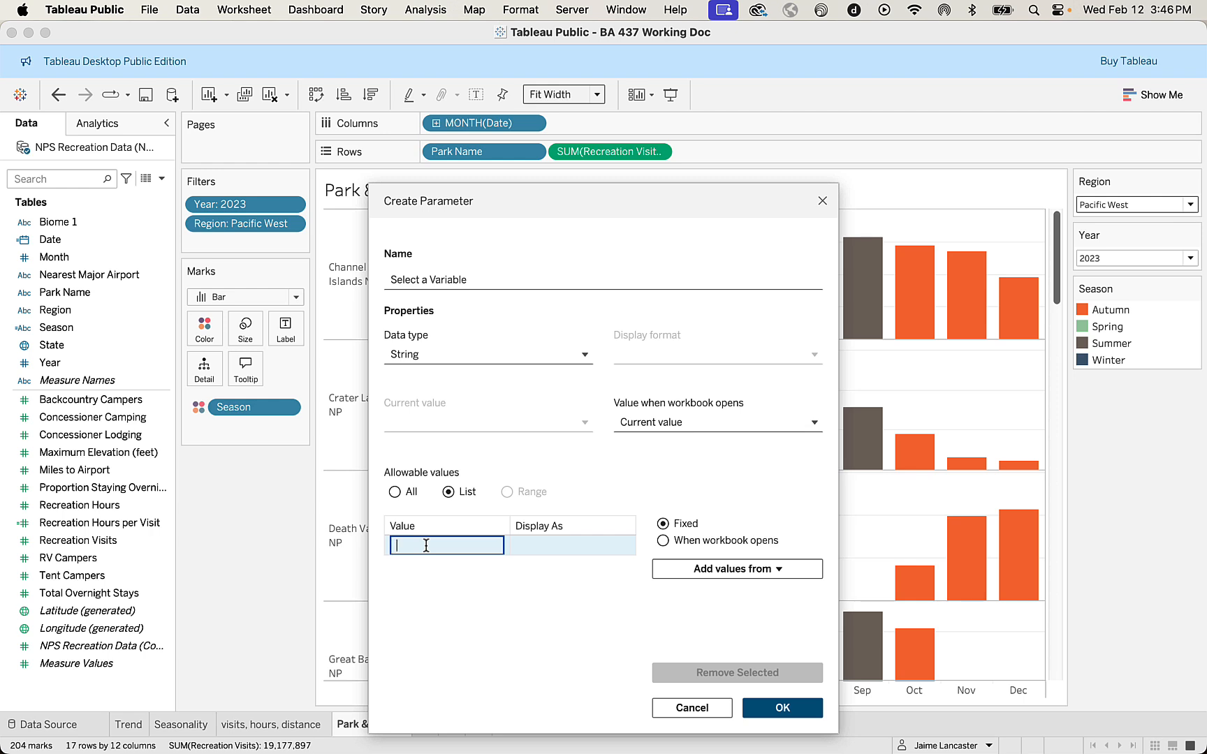
{"action": "type", "text": "Backcountry Campers"}
{"action": "key", "text": "Return"}
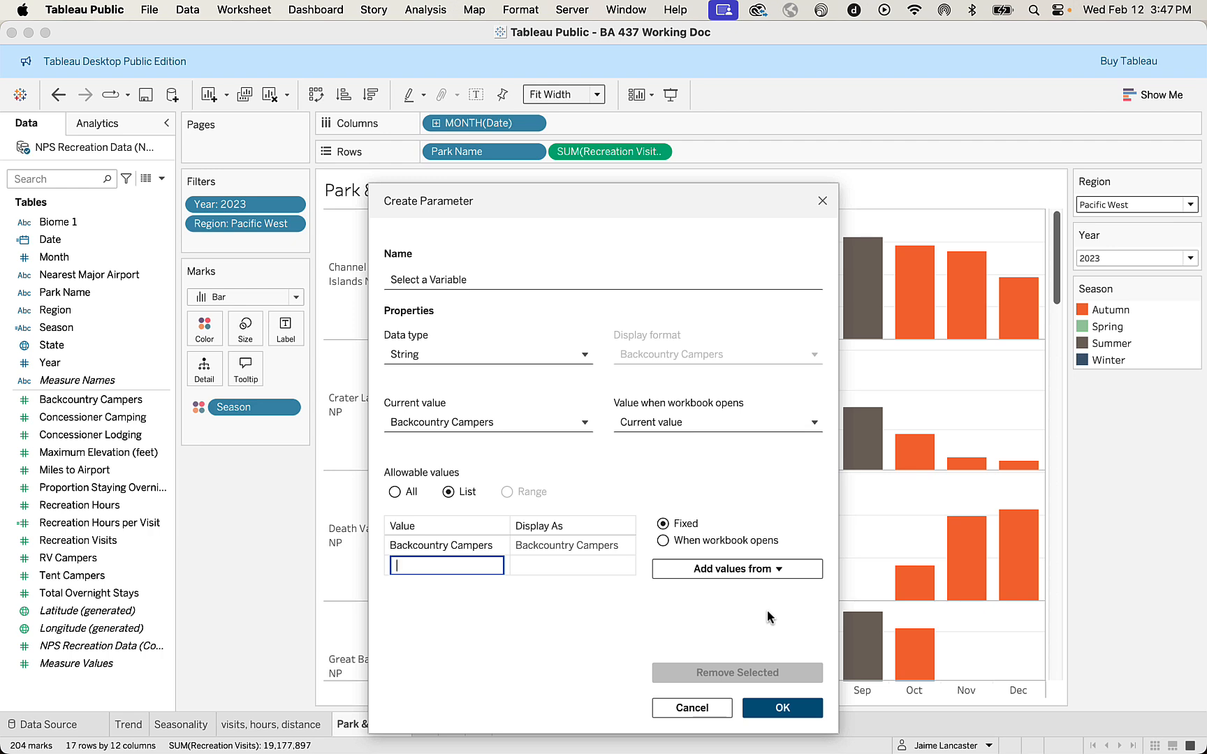
{"action": "type", "text": "Concessioner Camping"}
{"action": "key", "text": "Return"}
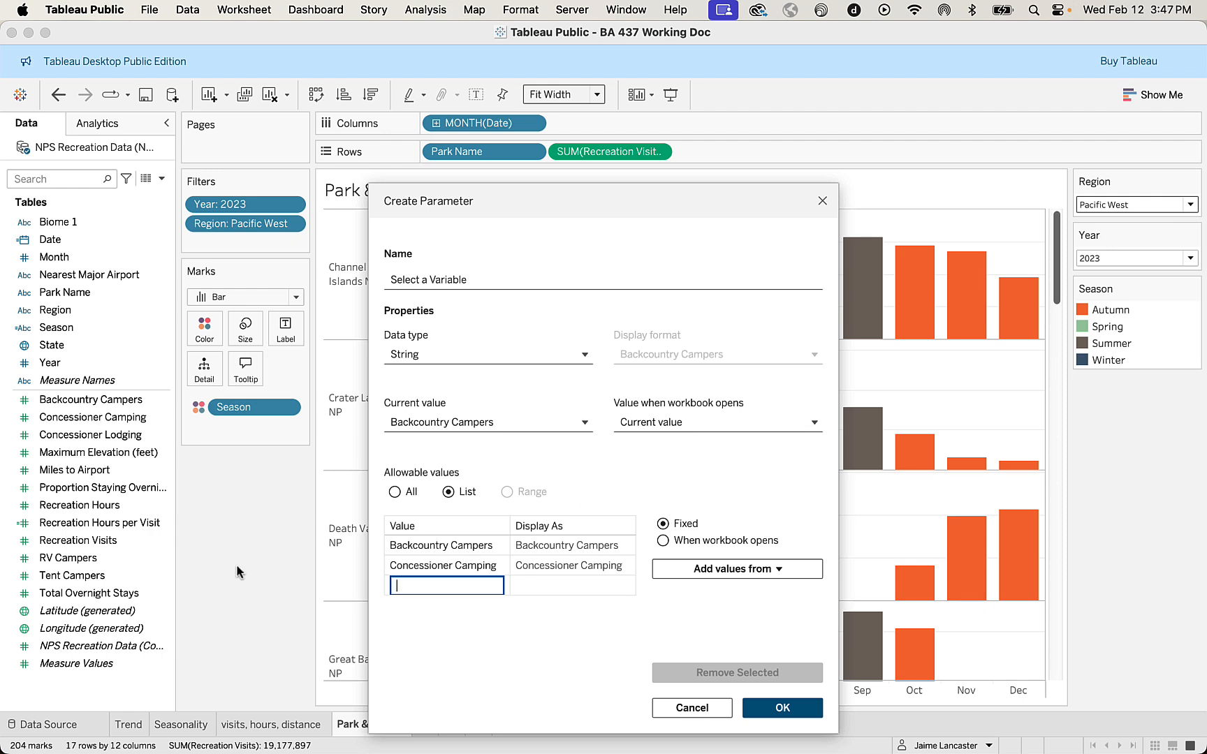
{"action": "type", "text": "Concessioner Lodging"}
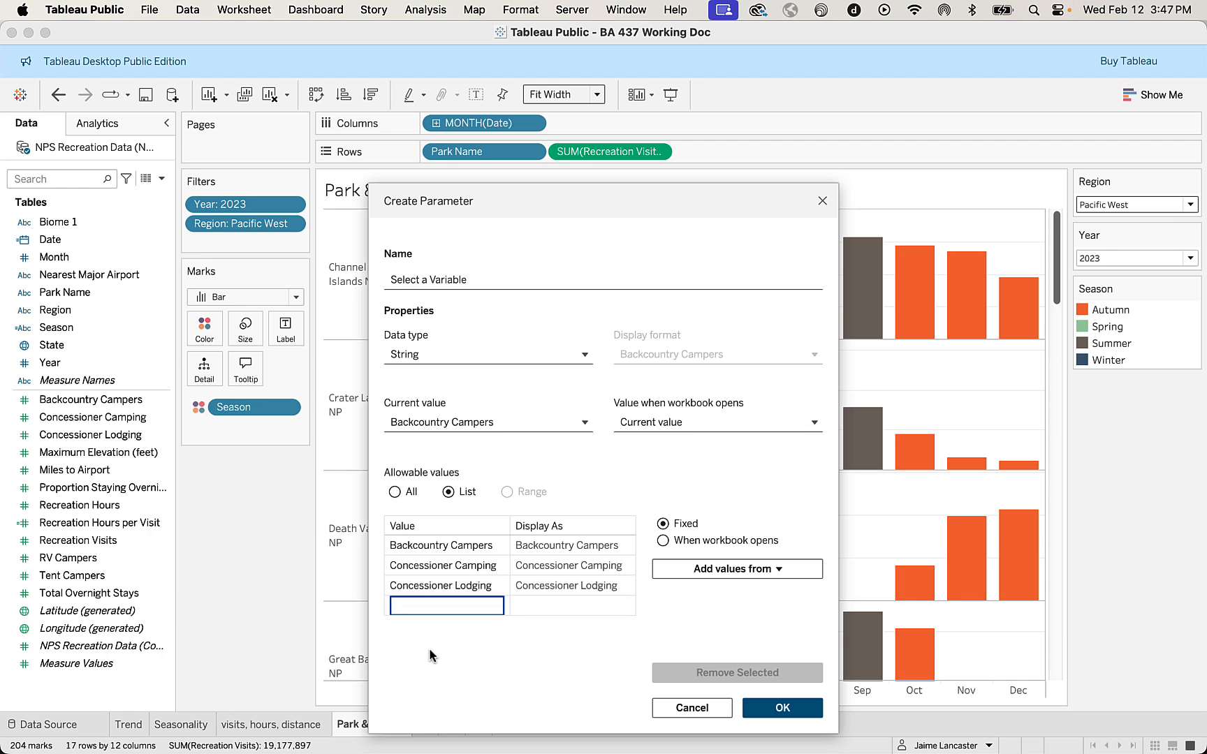
Add Recreation Hours, Recreation Hours per Visit and Recreation Visits to the parameter's value list.
{"action": "type", "text": "Recreation Hours"}
{"action": "key", "text": "Return"}
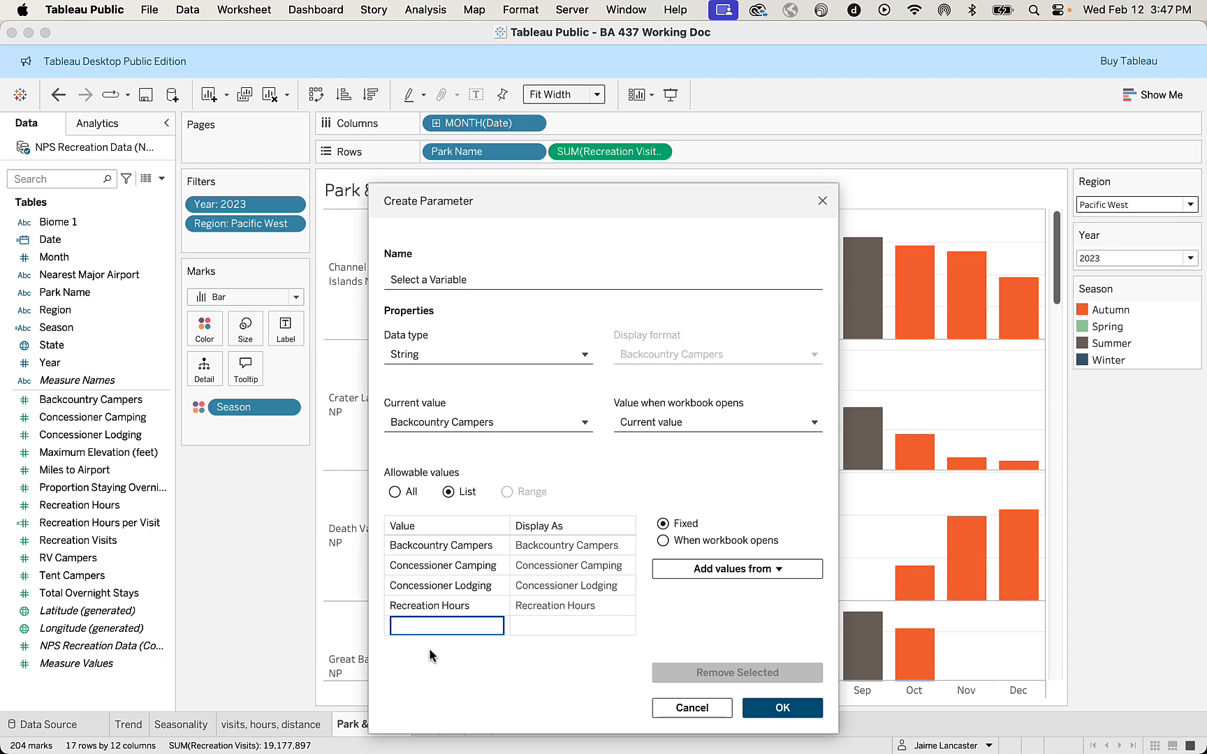
{"action": "type", "text": "Recreation Hours per Visit"}
{"action": "key", "text": "Return"}
{"action": "type", "text": "Rec"}
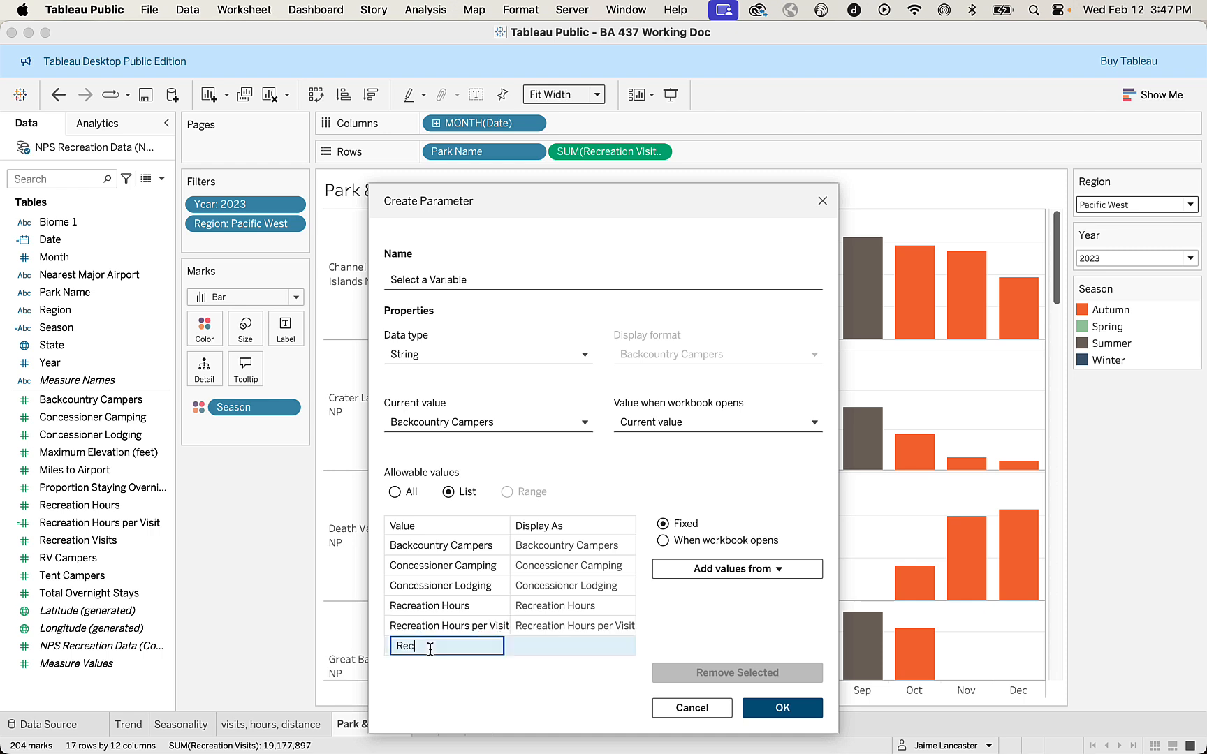
{"action": "type", "text": "reation Visits"}
{"action": "key", "text": "Return"}
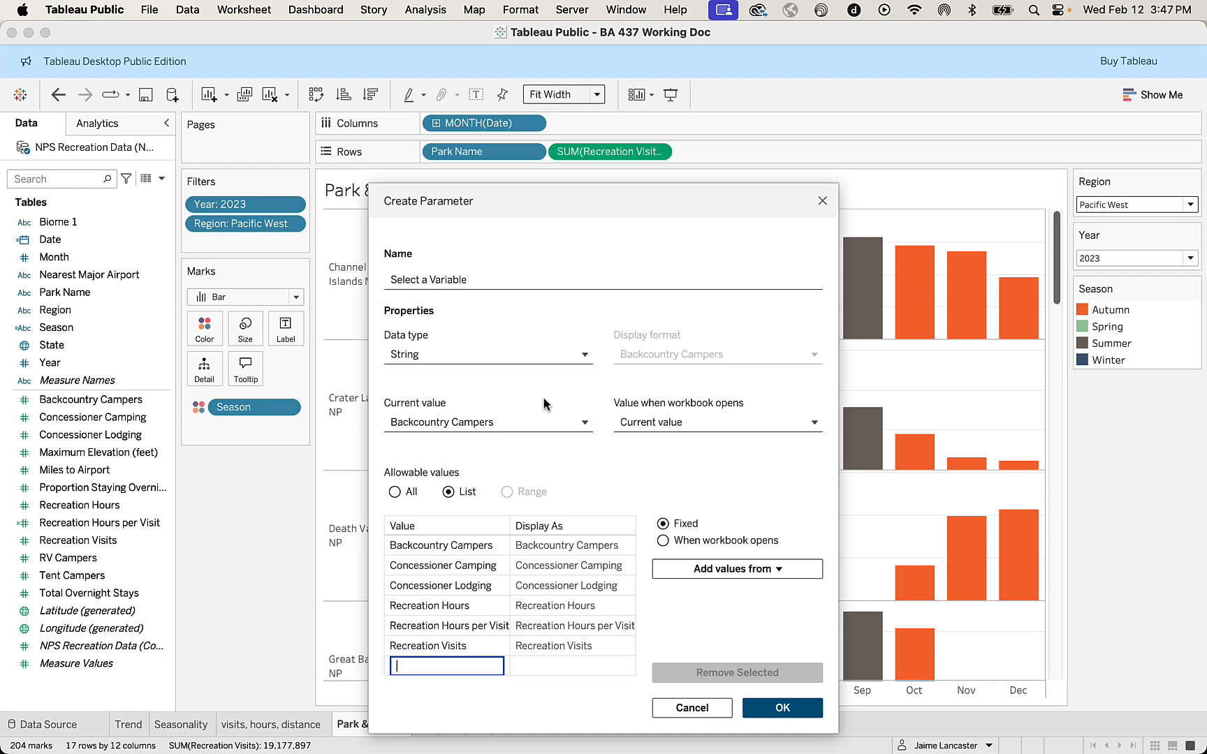
Add RV Campers, Tent Campers and Total Overnight Stays to the parameter's value list.
{"action": "type", "text": "RV Campers"}
{"action": "key", "text": "Return"}
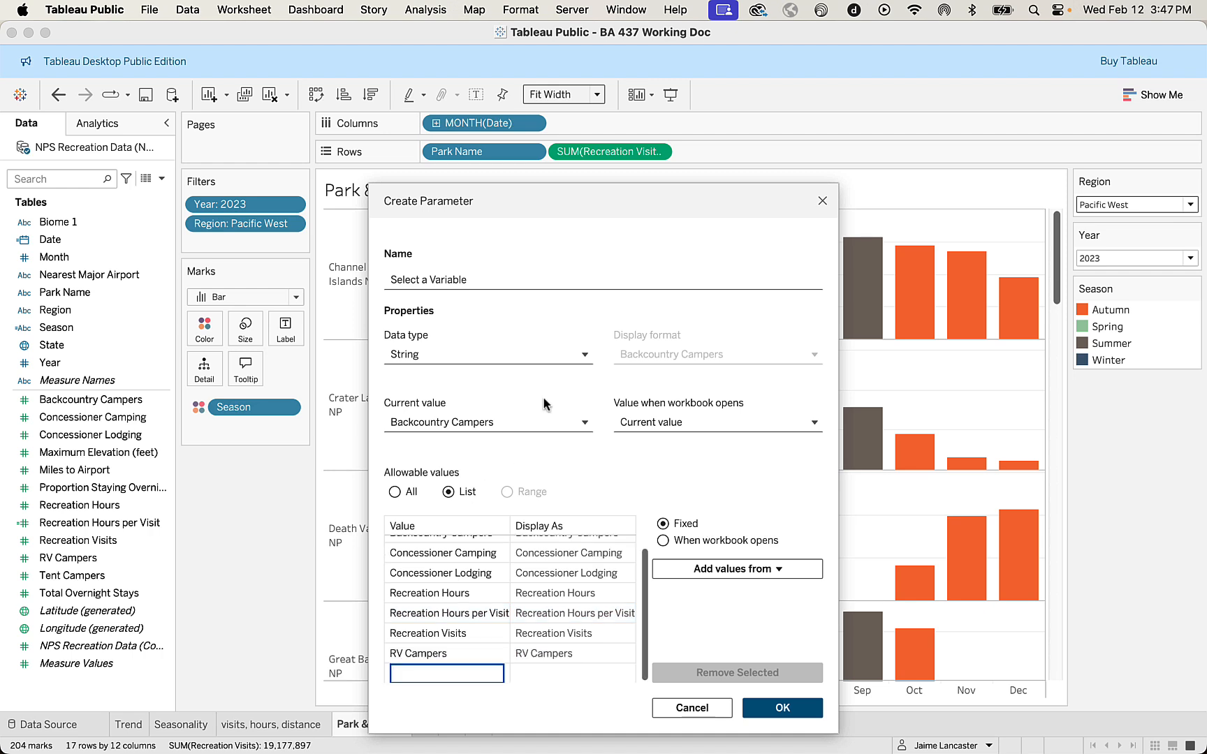
{"action": "type", "text": "Tent Campers"}
{"action": "key", "text": "Return"}
{"action": "type", "text": "Tot"}
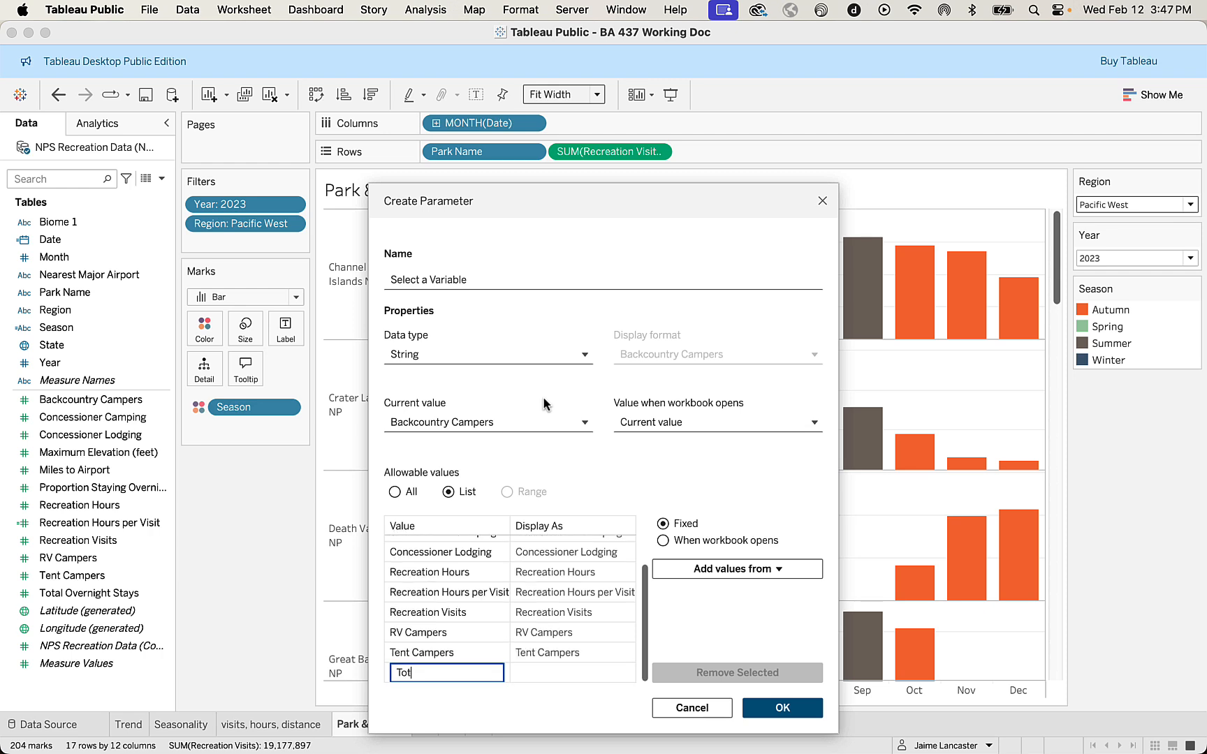
{"action": "type", "text": "al Overnight Stays"}
{"action": "key", "text": "Return"}
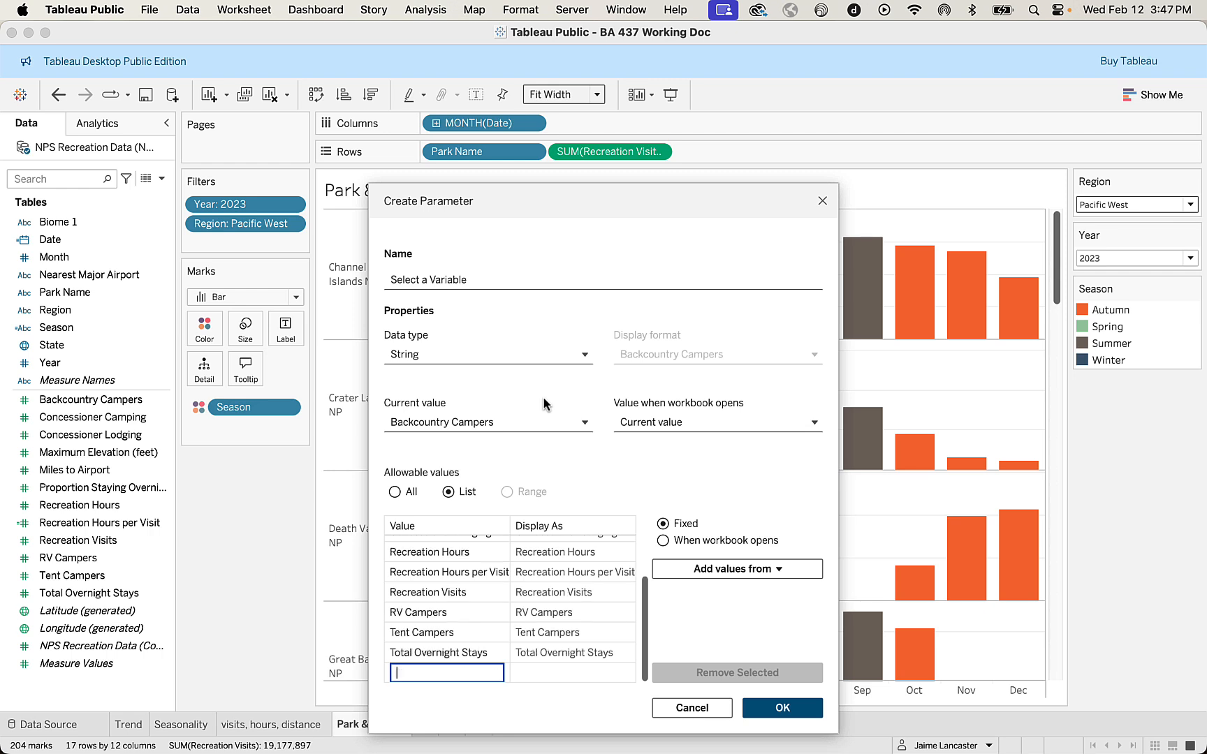
Review the entries in the allowable values list and create the Select a Variable parameter.
{"action": "scroll", "coordinate": [454, 615], "scroll_direction": "up", "scroll_amount": 3}
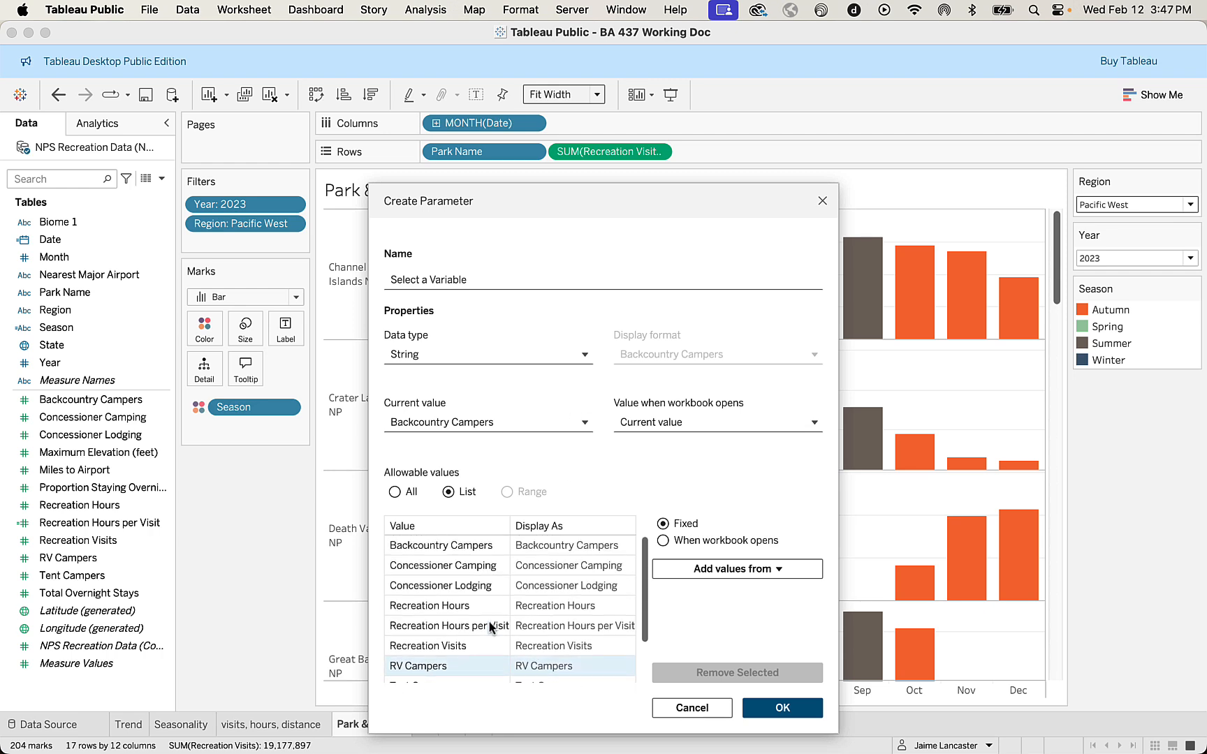
{"action": "double_click", "coordinate": [437, 567]}
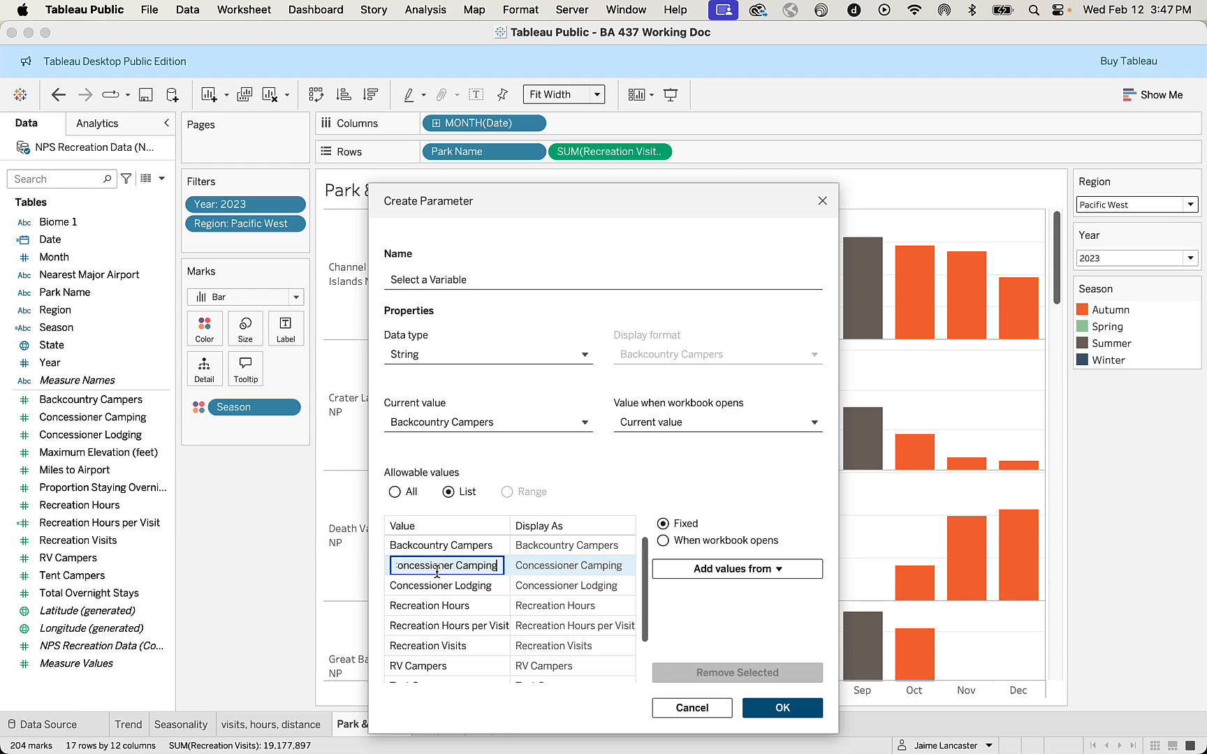
{"action": "double_click", "coordinate": [437, 626]}
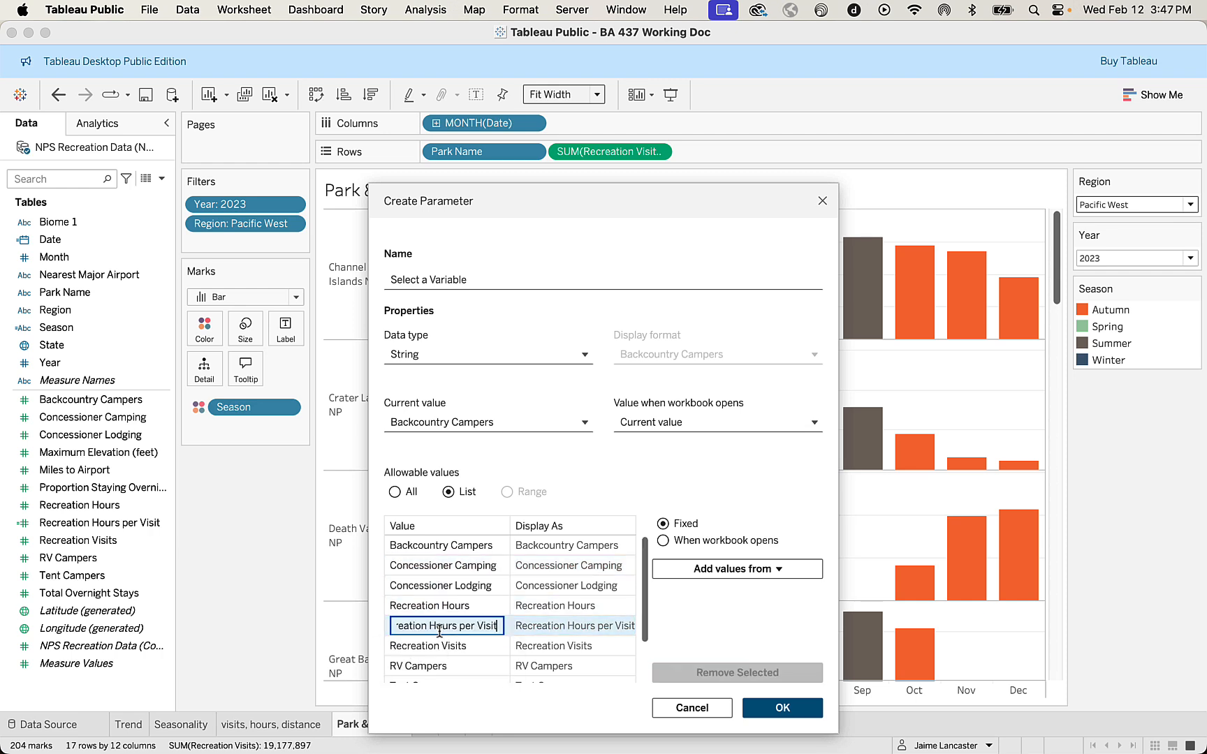
{"action": "left_click", "coordinate": [459, 666]}
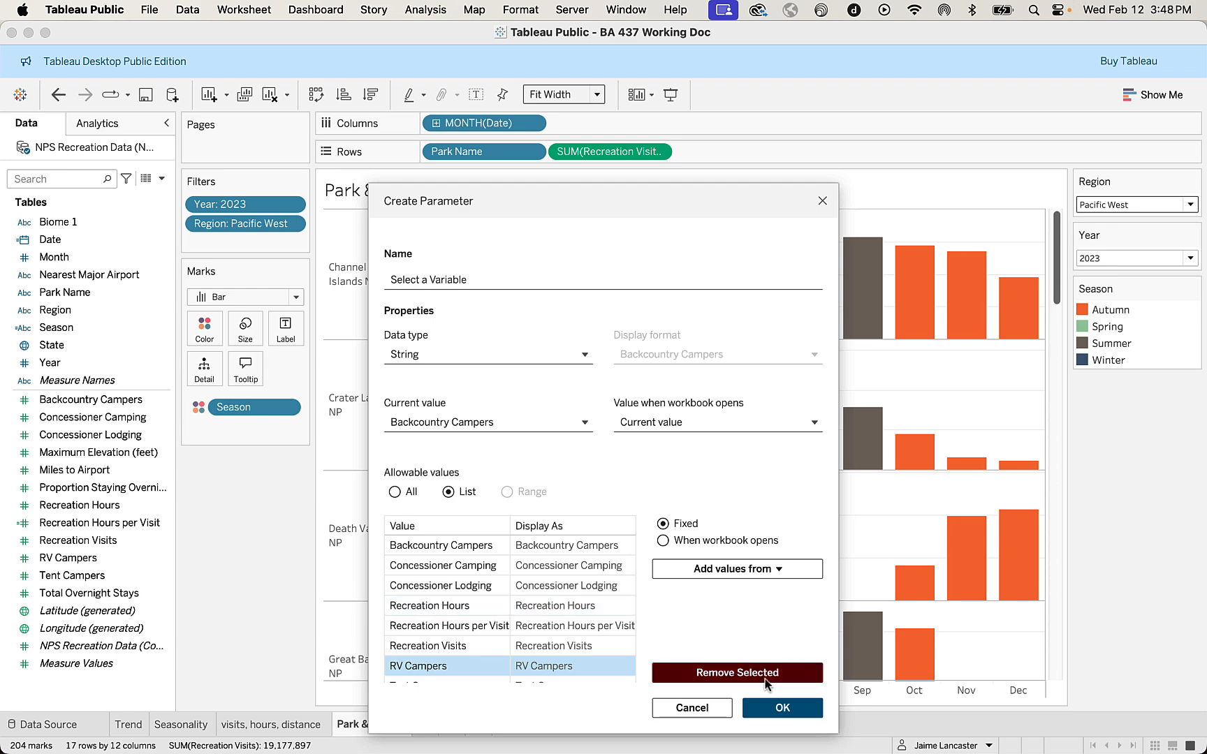
{"action": "left_click", "coordinate": [781, 710]}
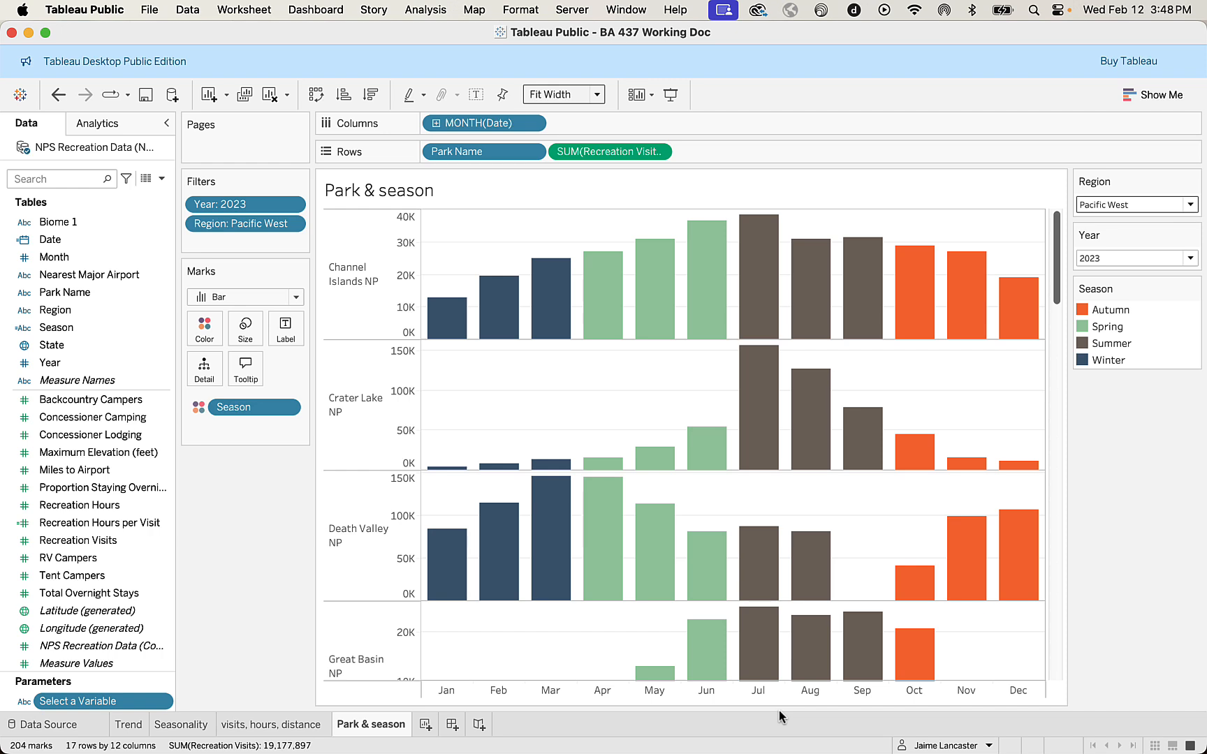
Show the Select a Variable parameter control above the Region filter and set it to Tent Campers.
{"action": "left_click", "coordinate": [163, 704]}
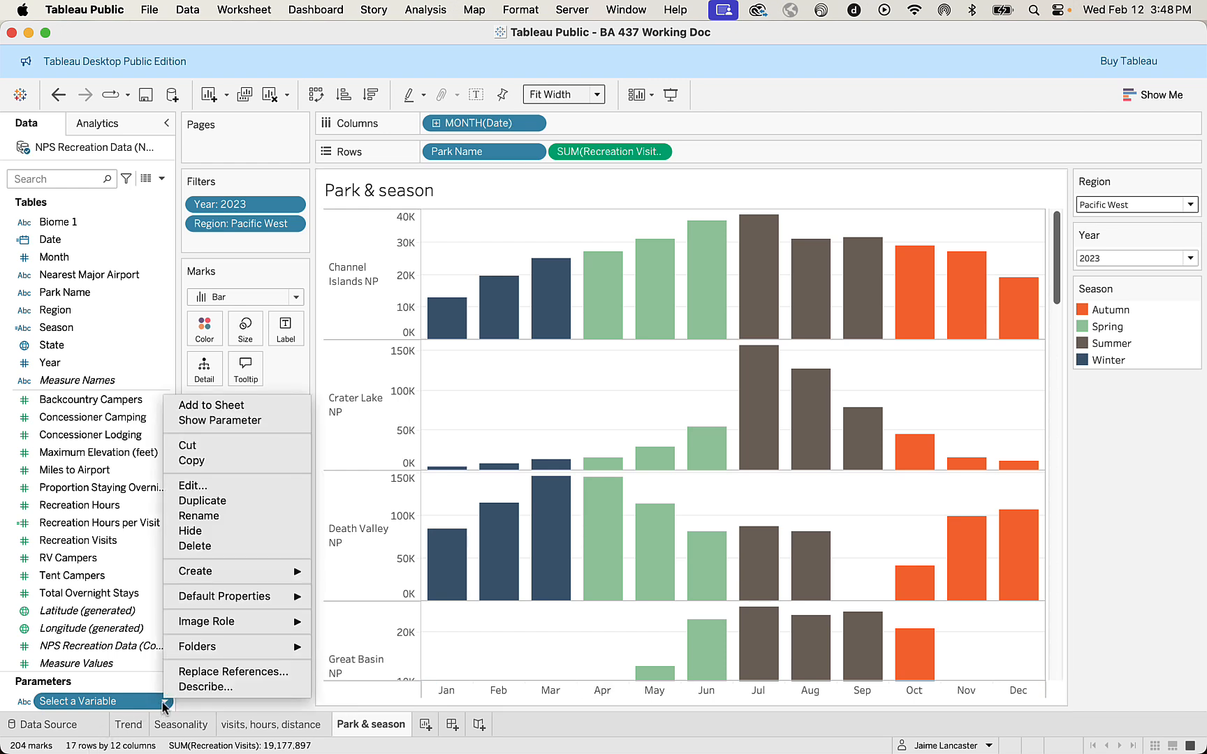
{"action": "left_click", "coordinate": [238, 421]}
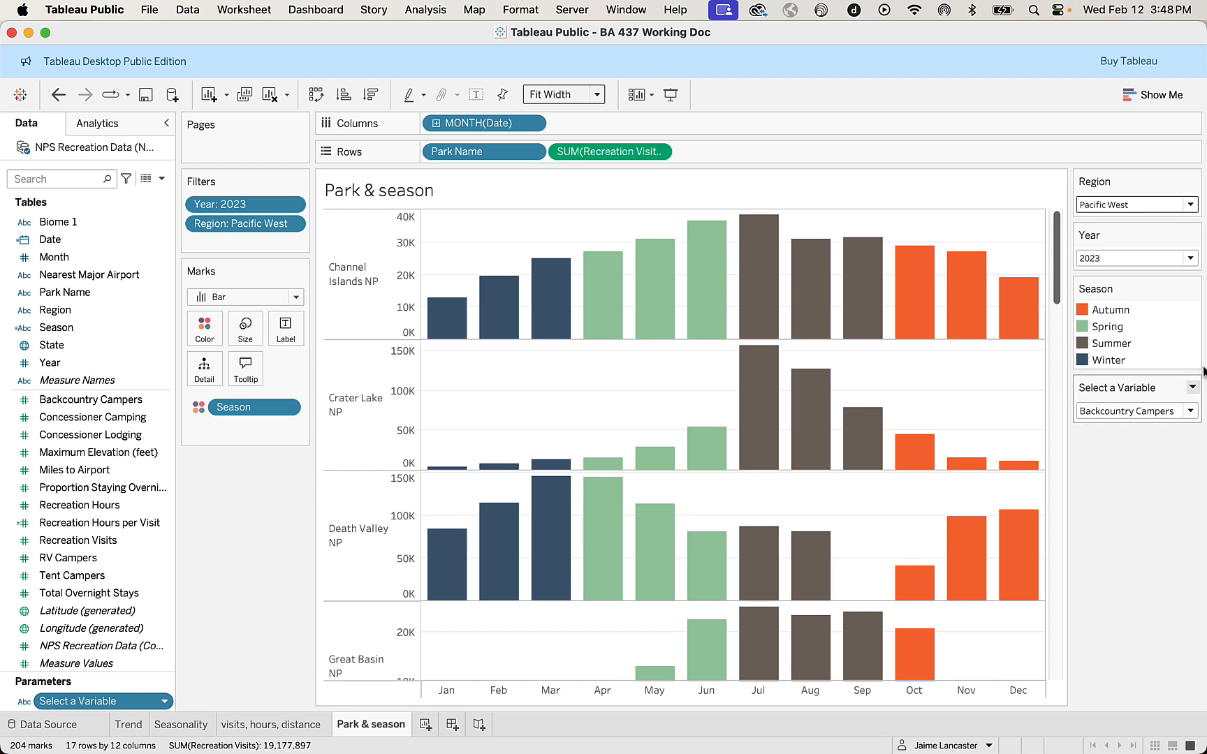
{"action": "left_click_drag", "start_coordinate": [1104, 381], "coordinate": [1096, 165]}
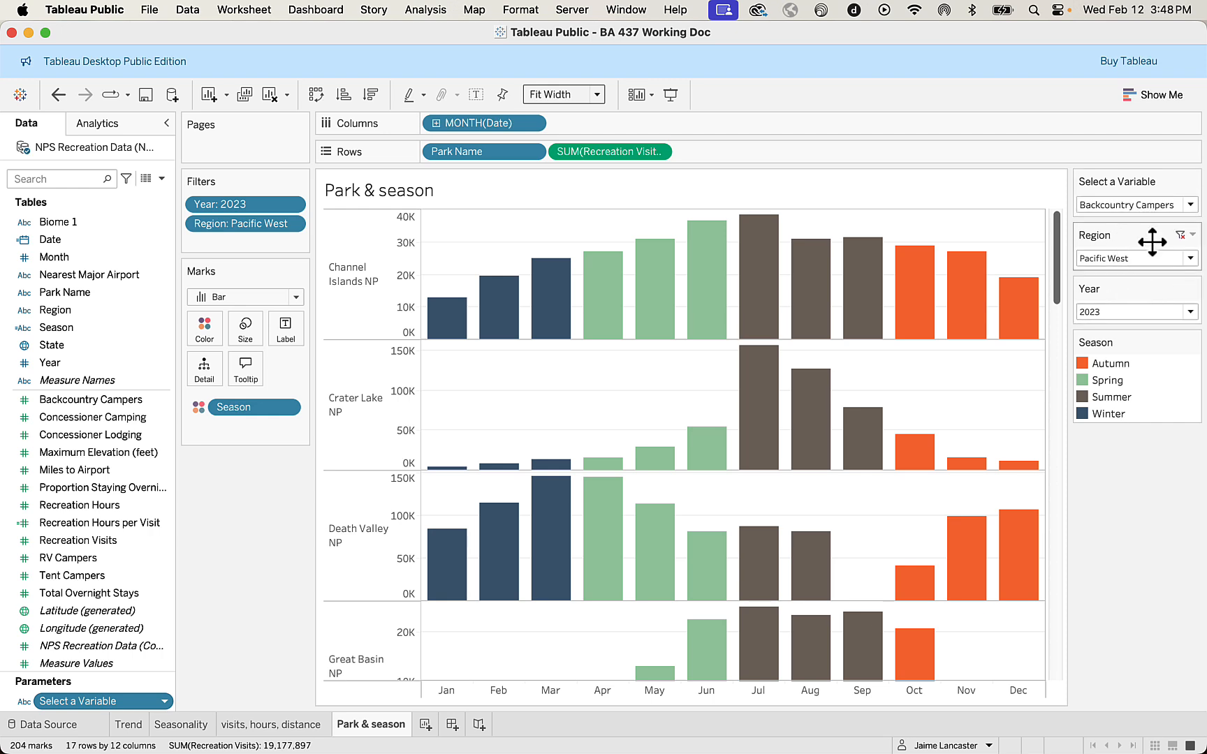
{"action": "left_click", "coordinate": [1190, 207]}
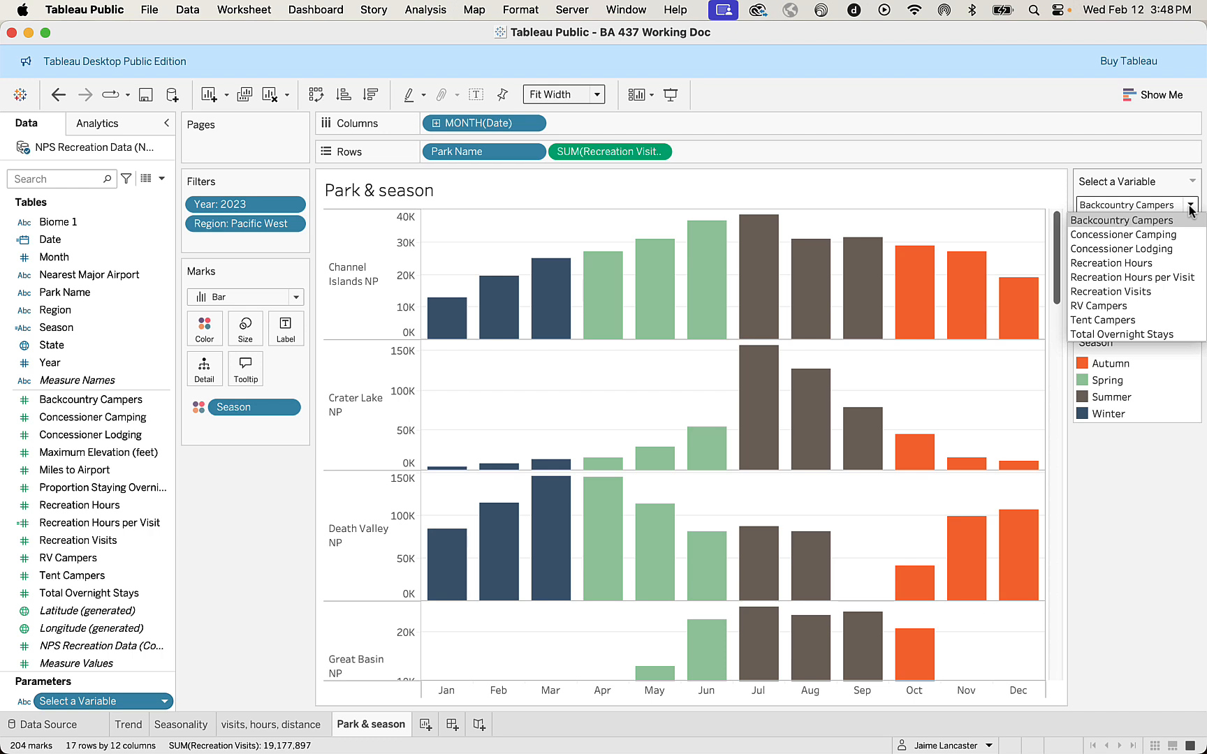
{"action": "left_click", "coordinate": [1119, 322]}
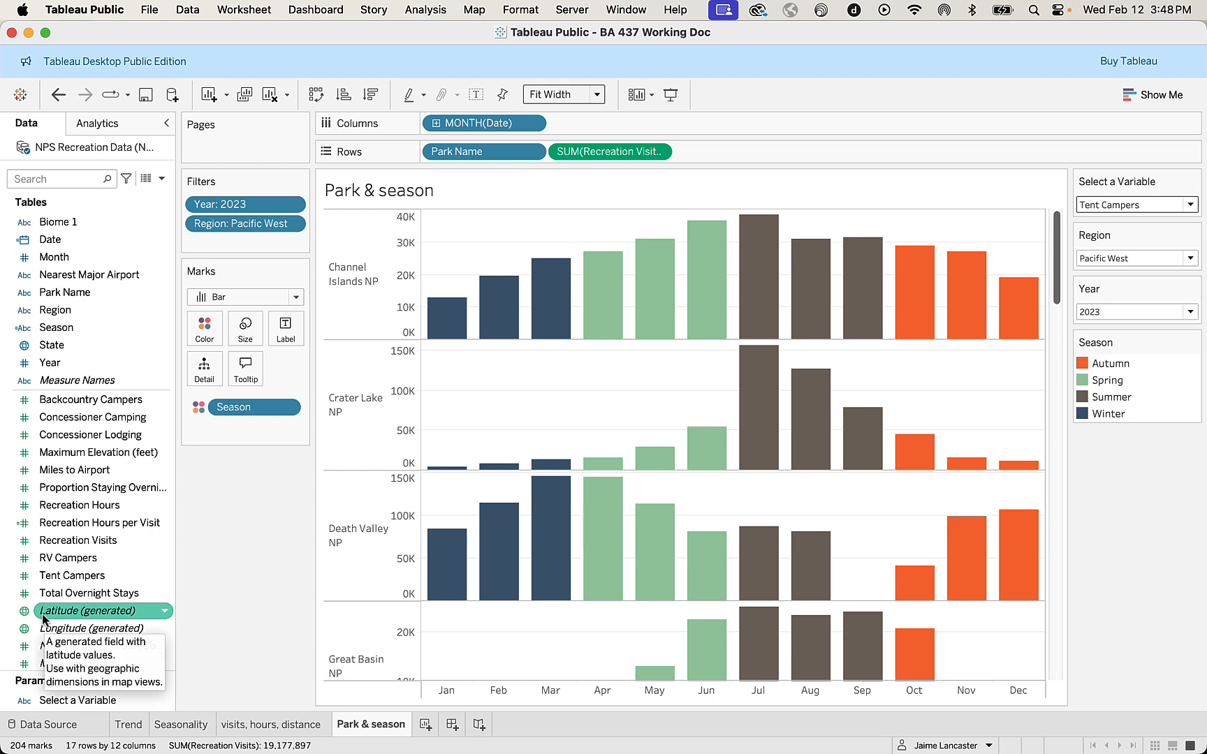
Create a new calculated field named Variable.
{"action": "left_click", "coordinate": [162, 179]}
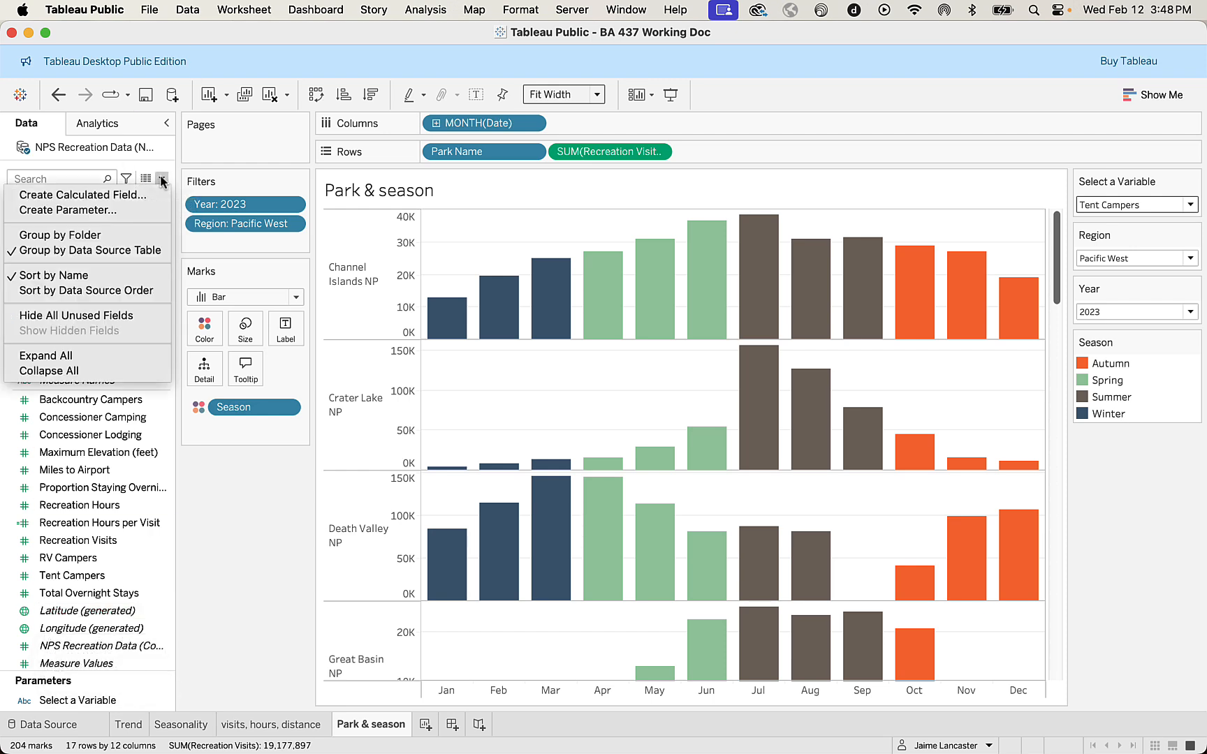
{"action": "left_click", "coordinate": [129, 194]}
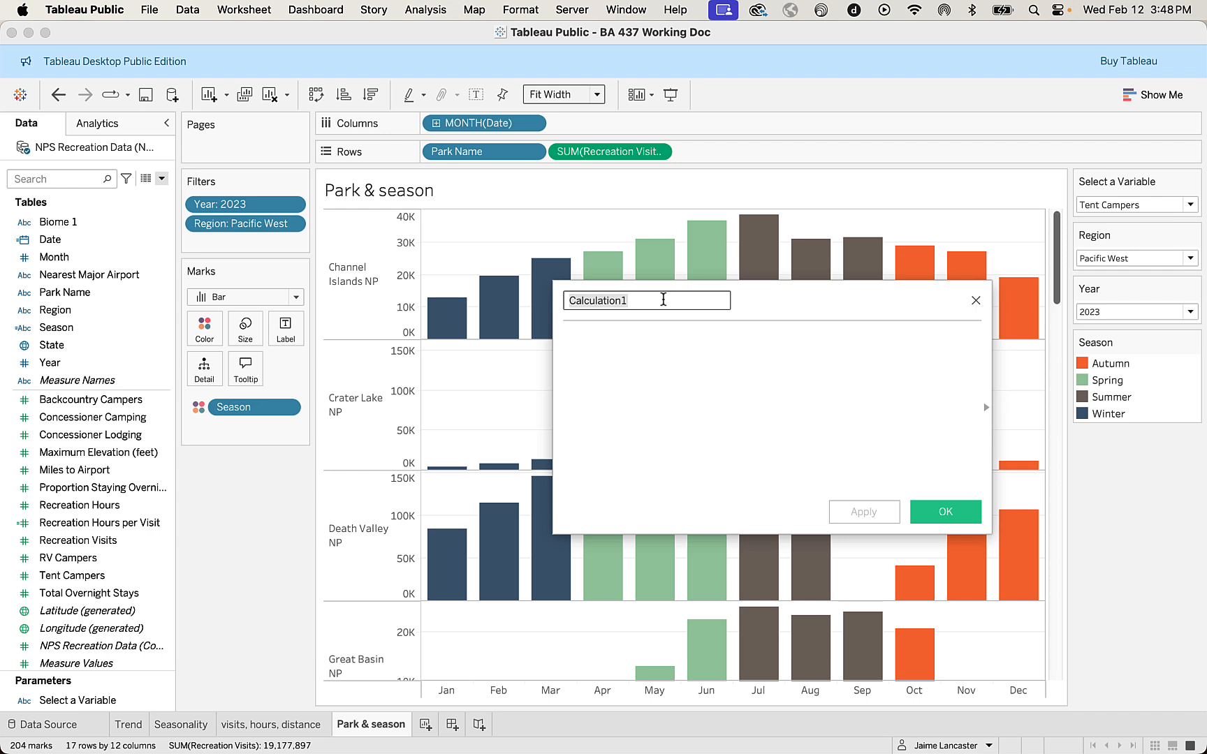
{"action": "left_click_drag", "start_coordinate": [664, 300], "coordinate": [527, 301]}
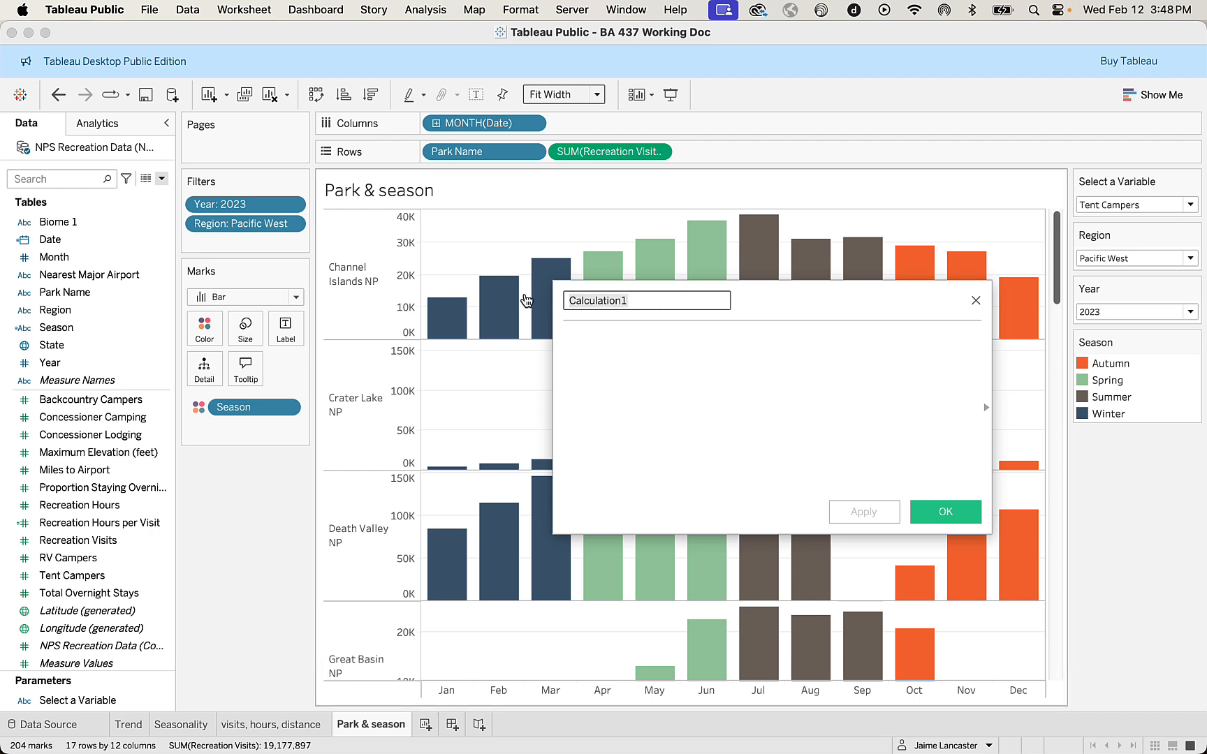
{"action": "type", "text": "Variable"}
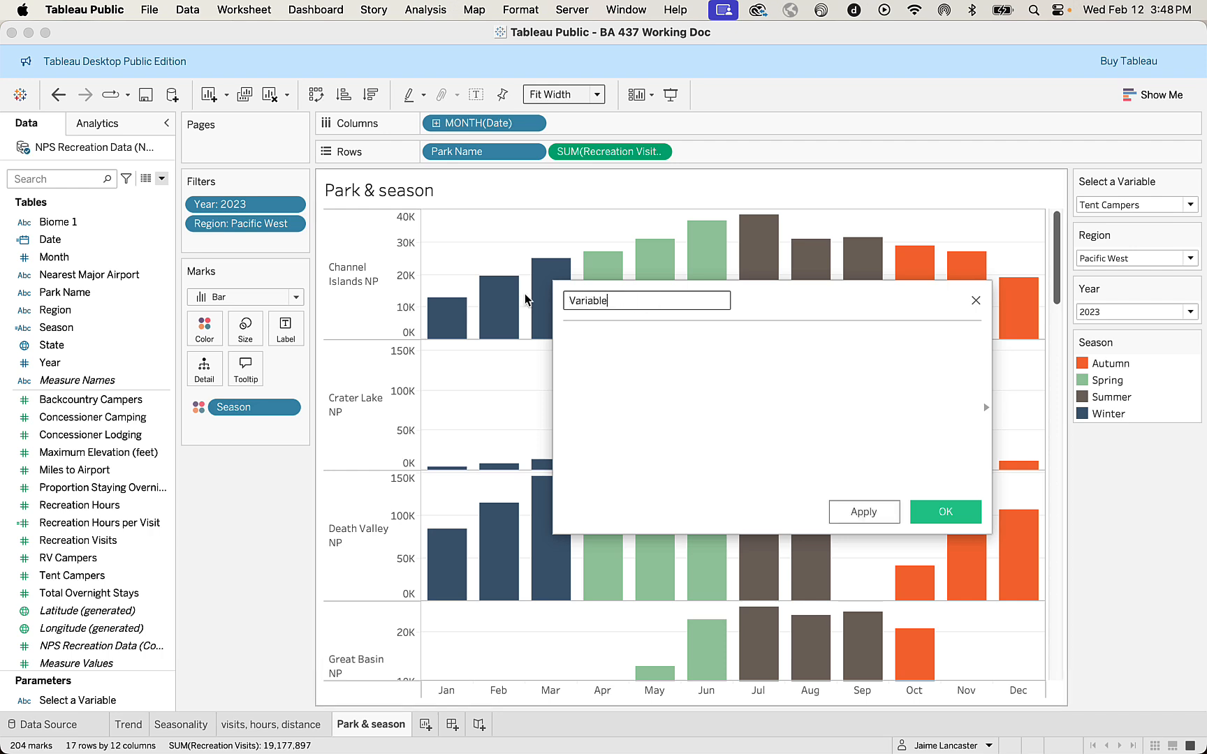
Begin the Variable formula with a CASE statement on the [Select a Variable] parameter.
{"action": "left_click", "coordinate": [586, 335]}
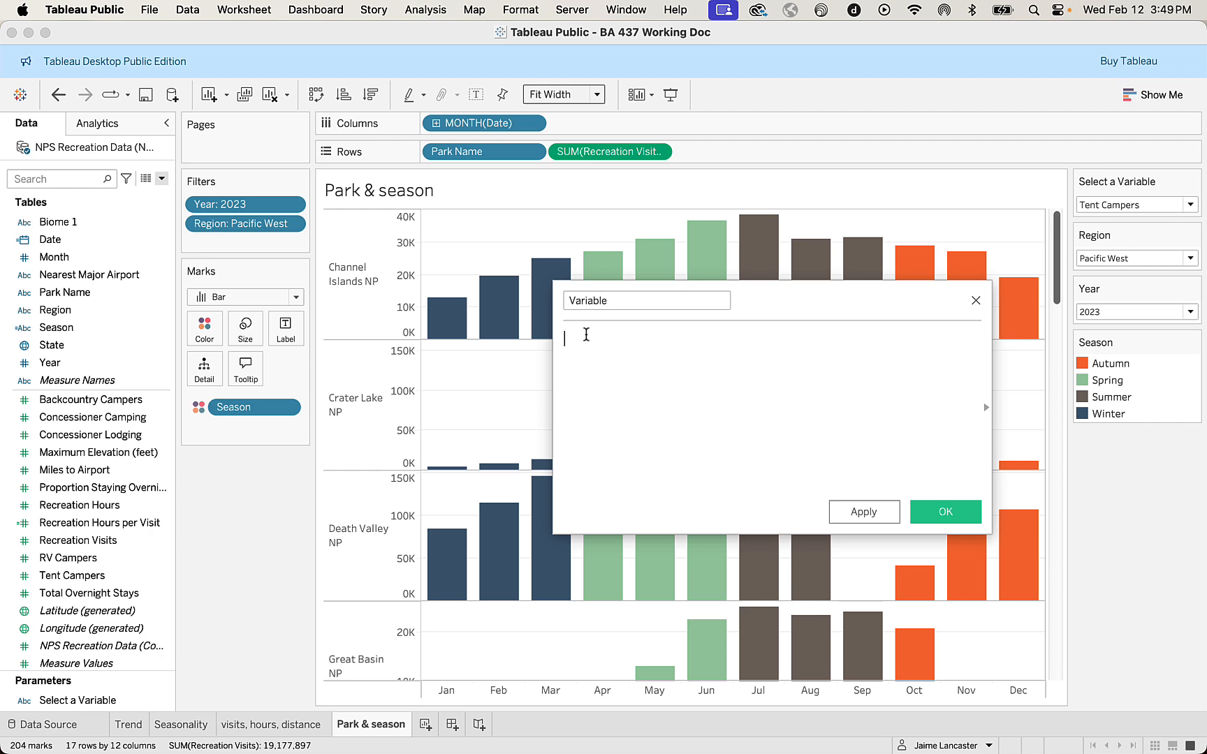
{"action": "type", "text": "ca"}
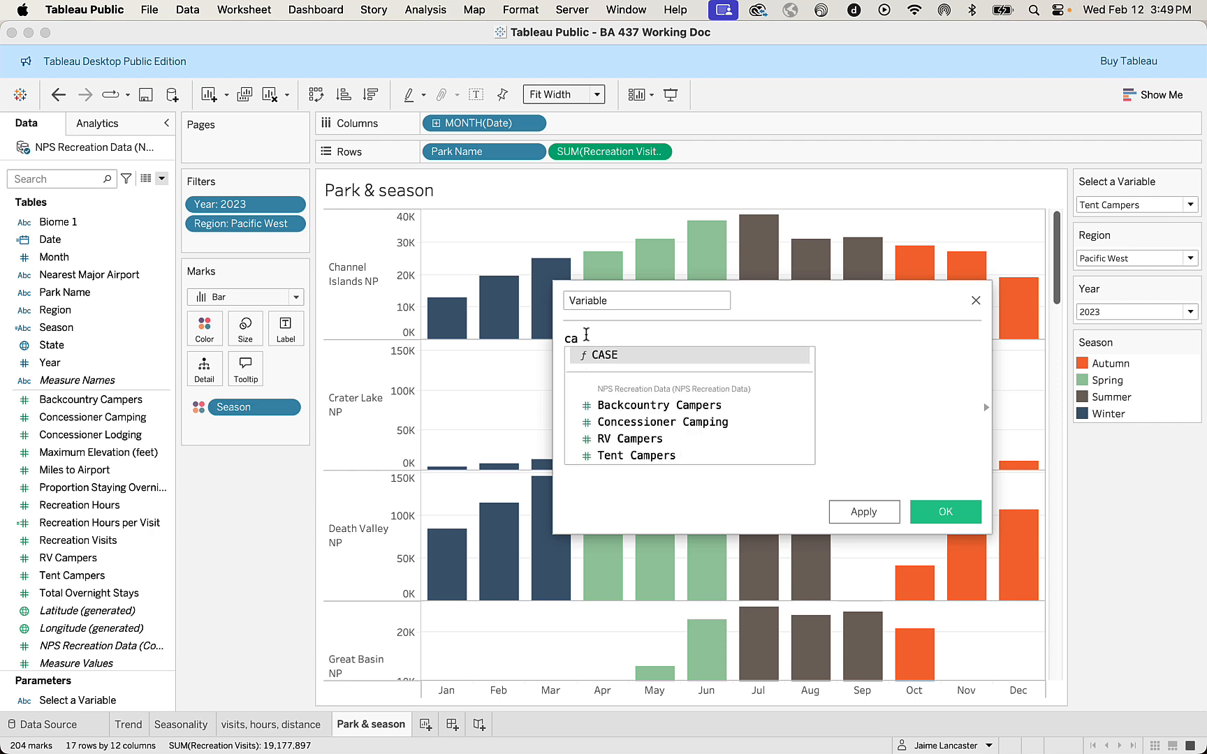
{"action": "key", "text": "Return"}
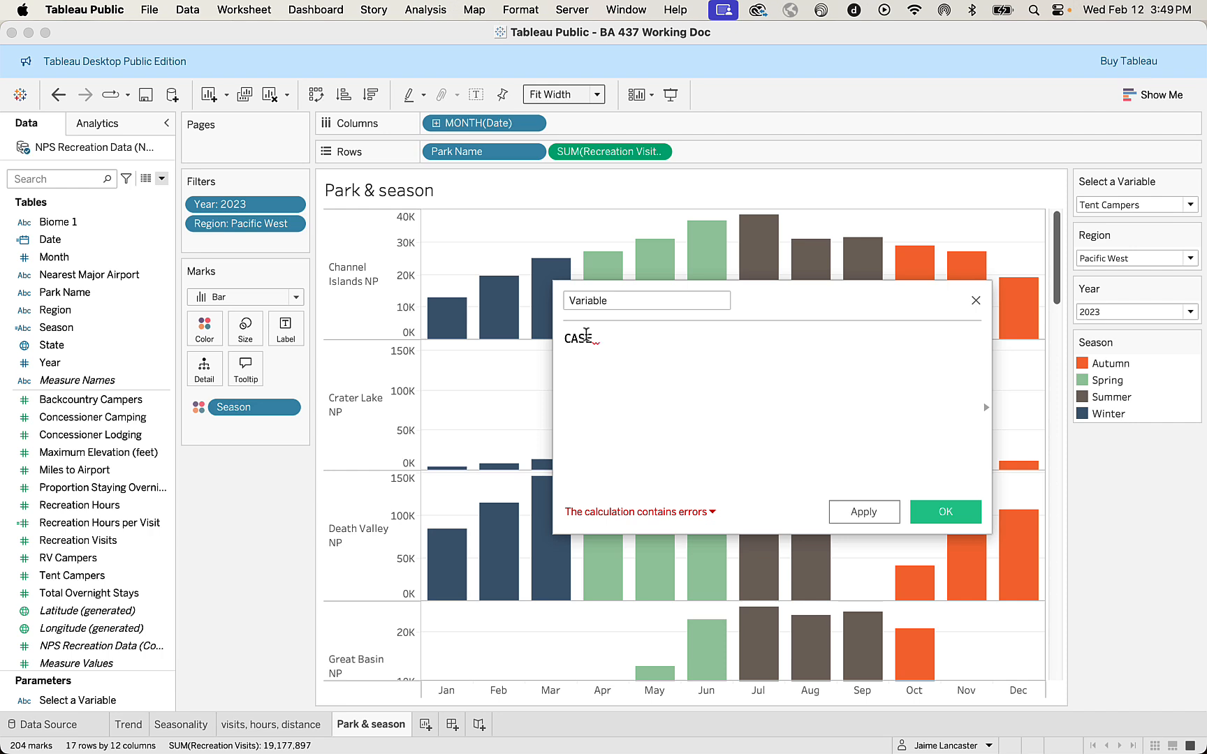
{"action": "left_click", "coordinate": [57, 704]}
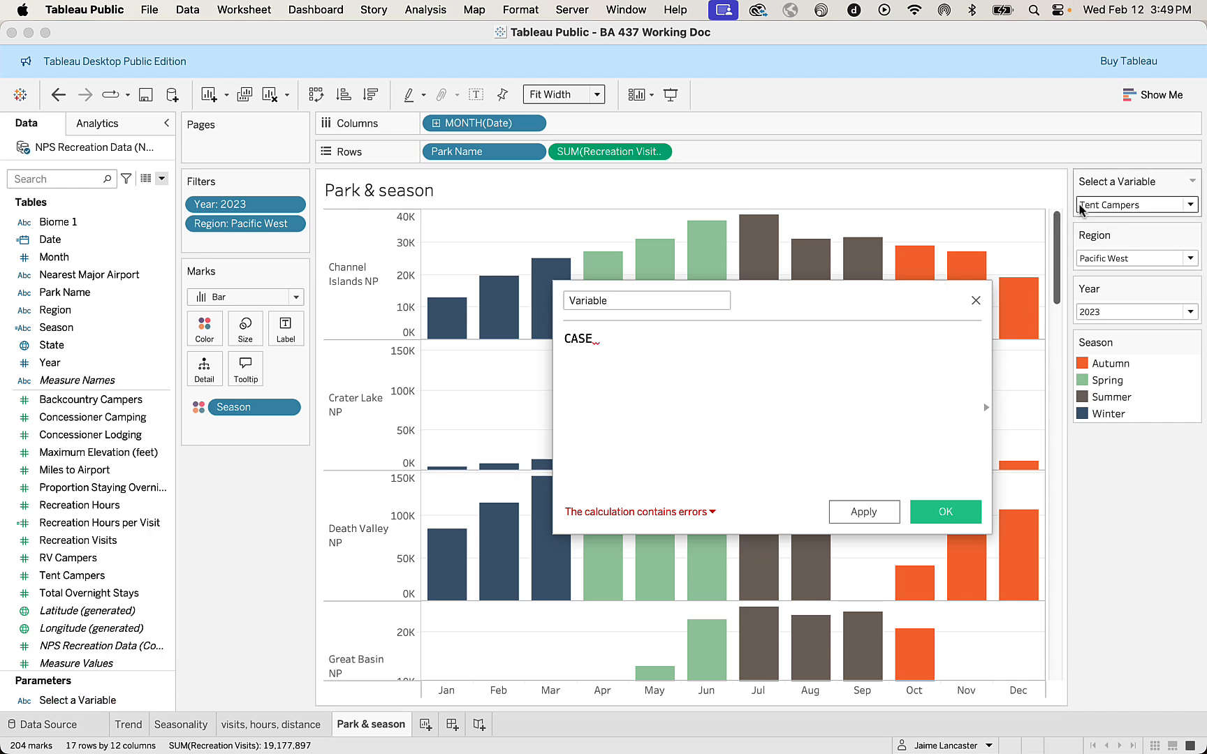
{"action": "type", "text": "se"}
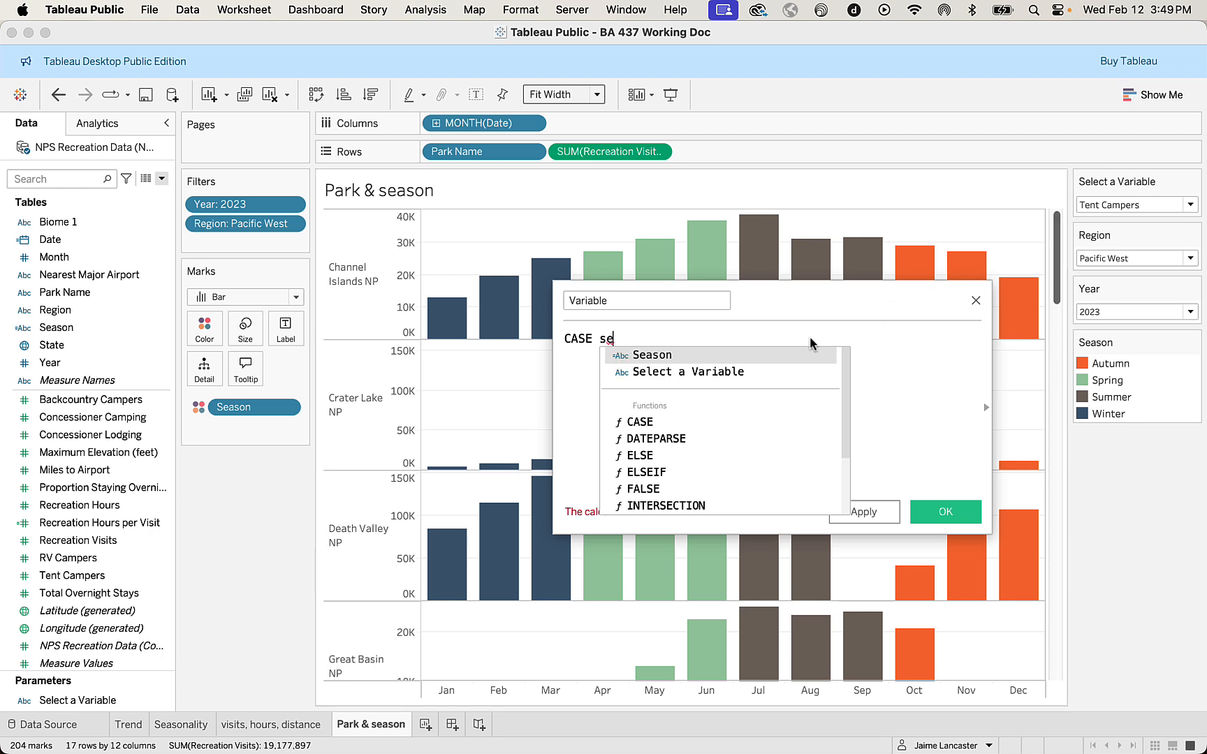
{"action": "left_click", "coordinate": [746, 372]}
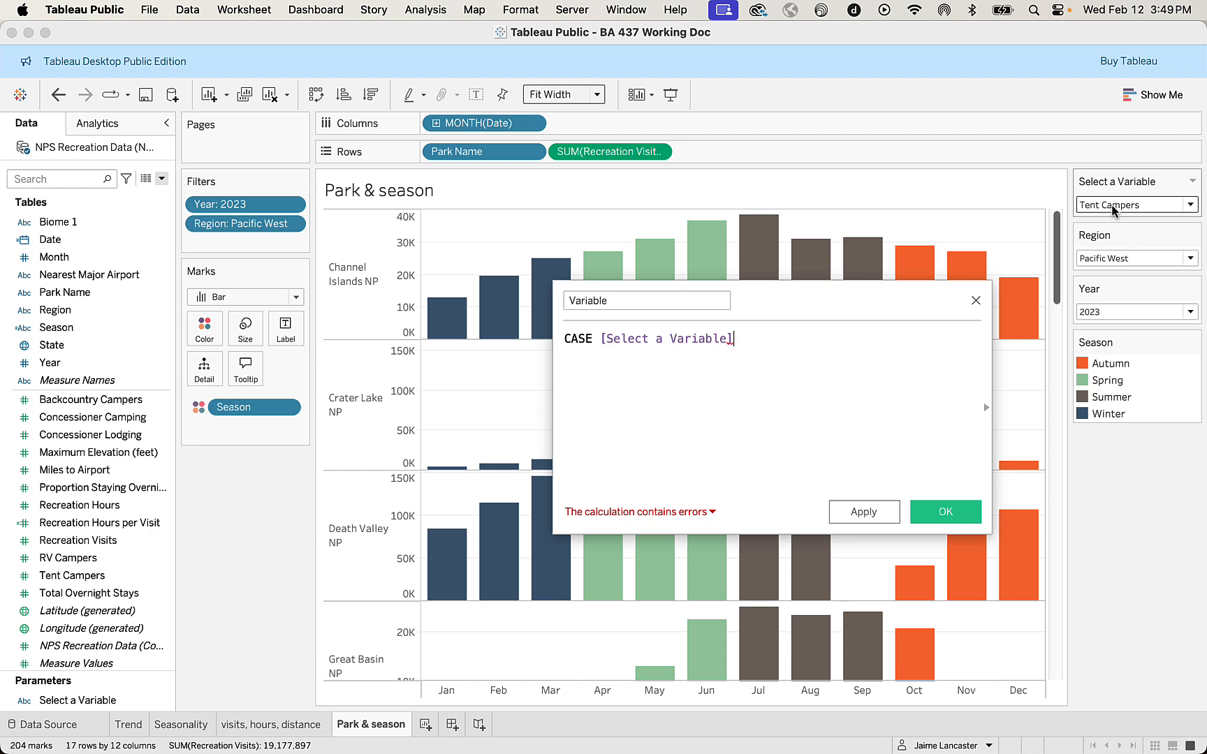
Add a second formula line reading WHEN "Backcountry Campers" THEN [Backcountry Campers].
{"action": "key", "text": "Return"}
{"action": "type", "text": "wh"}
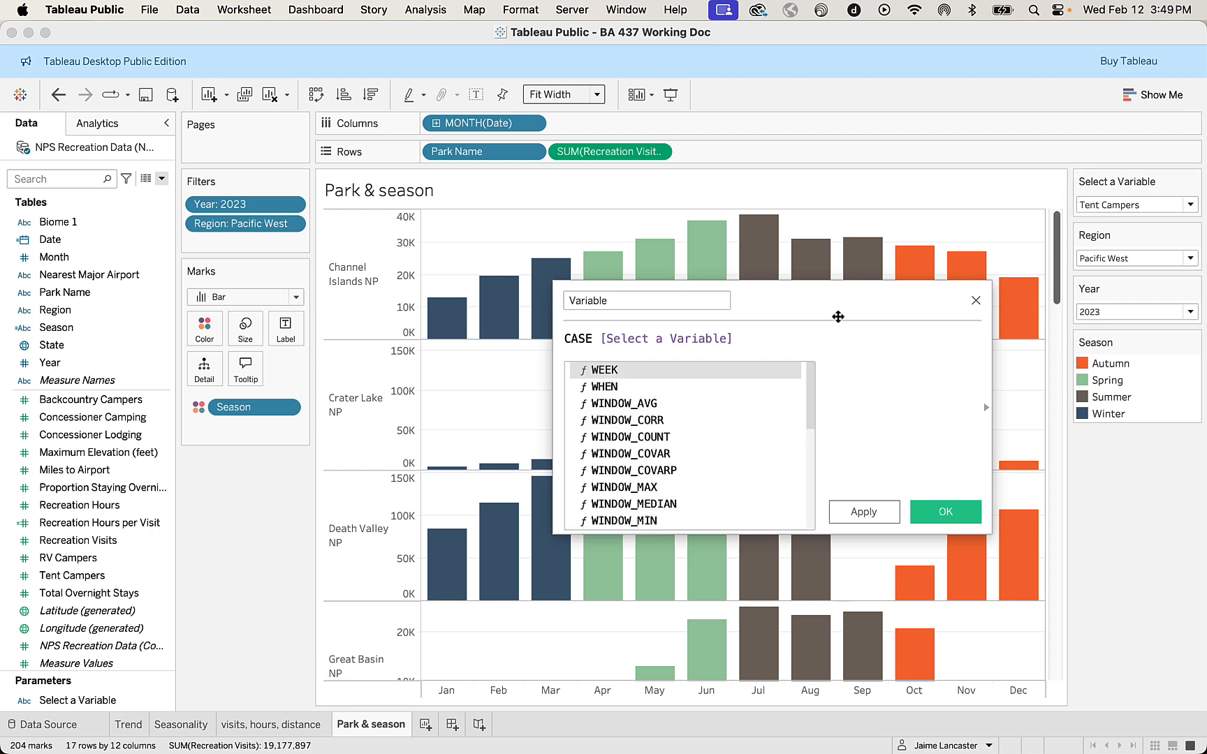
{"action": "key", "text": "Return"}
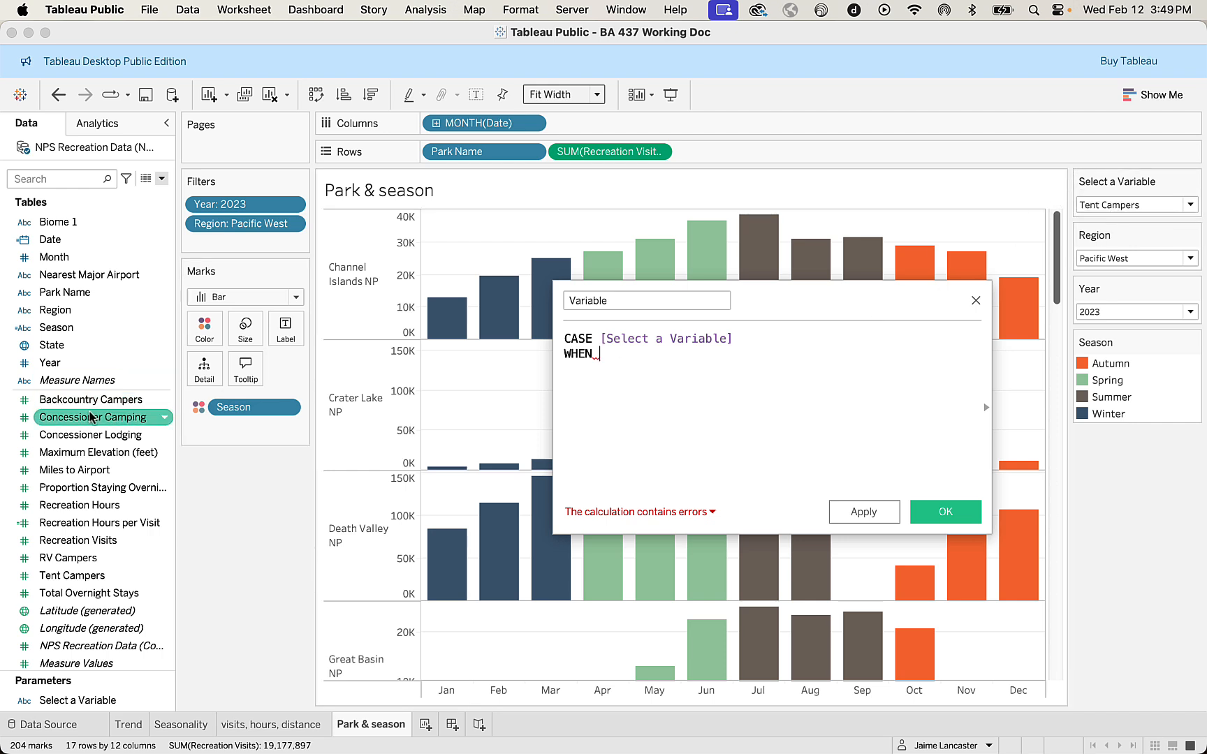
{"action": "type", "text": "\""}
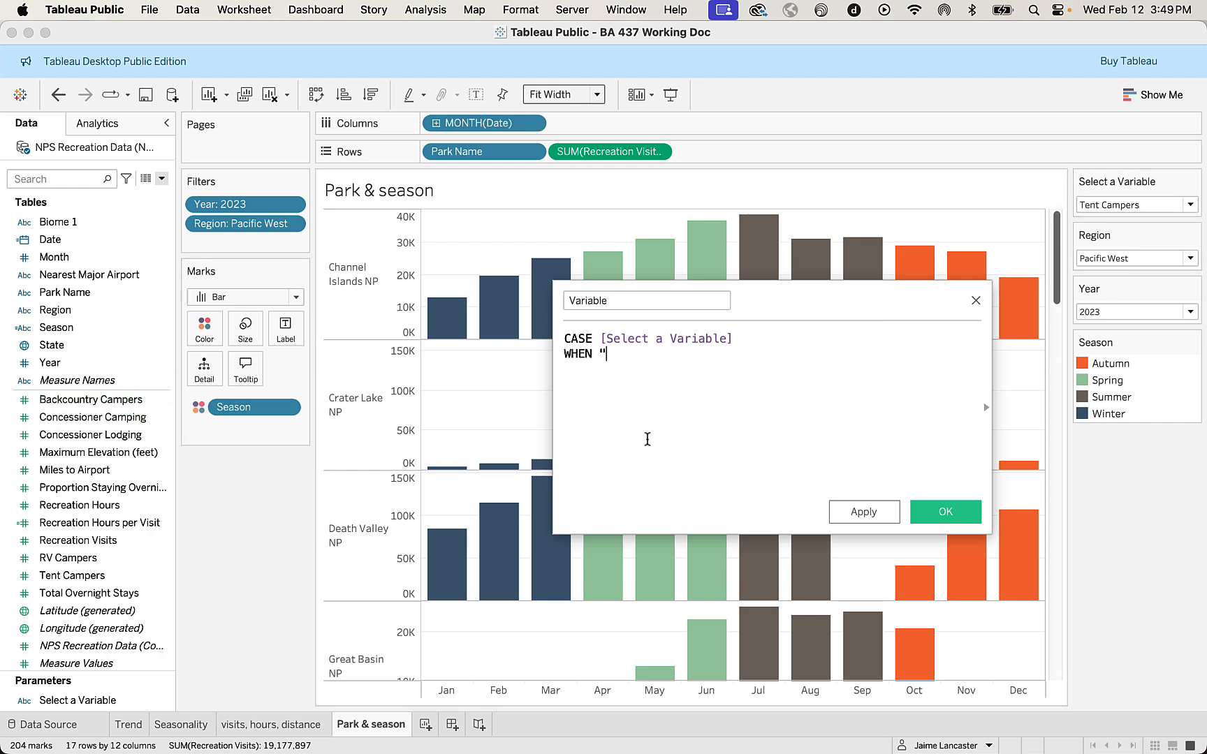
{"action": "type", "text": "Backcountry Campers\" THEN"}
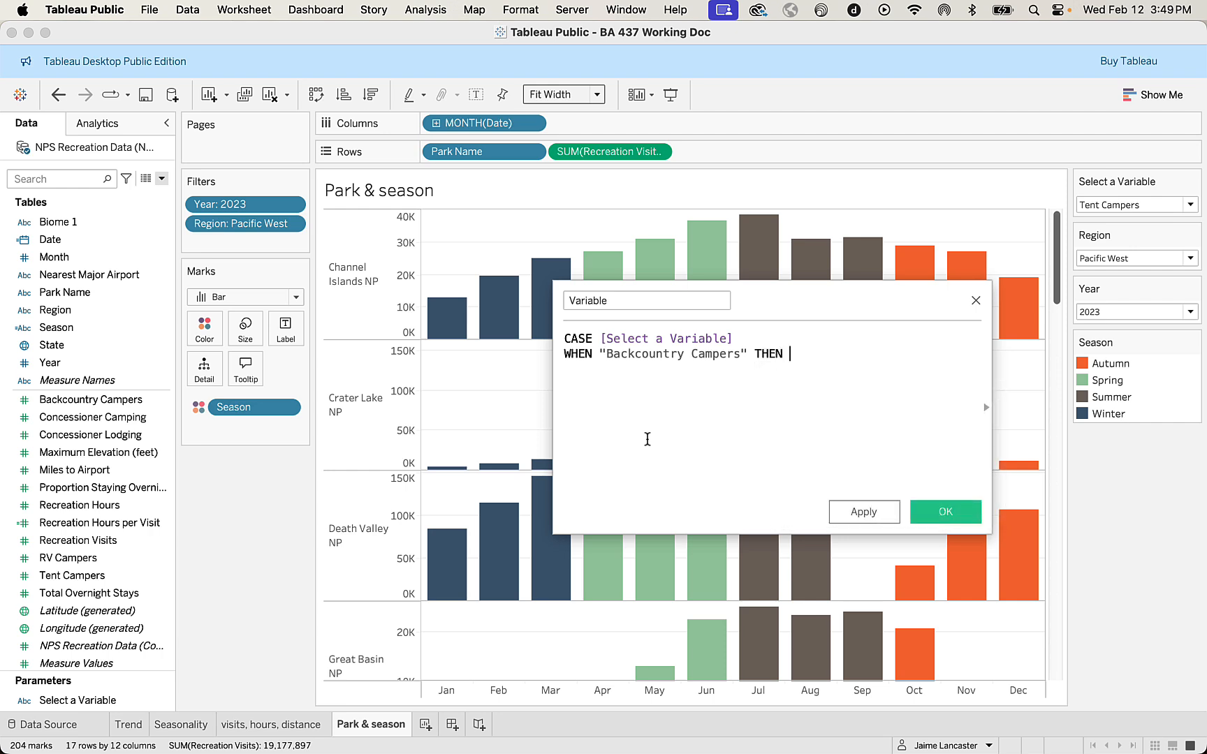
{"action": "type", "text": " back"}
{"action": "key", "text": "Return"}
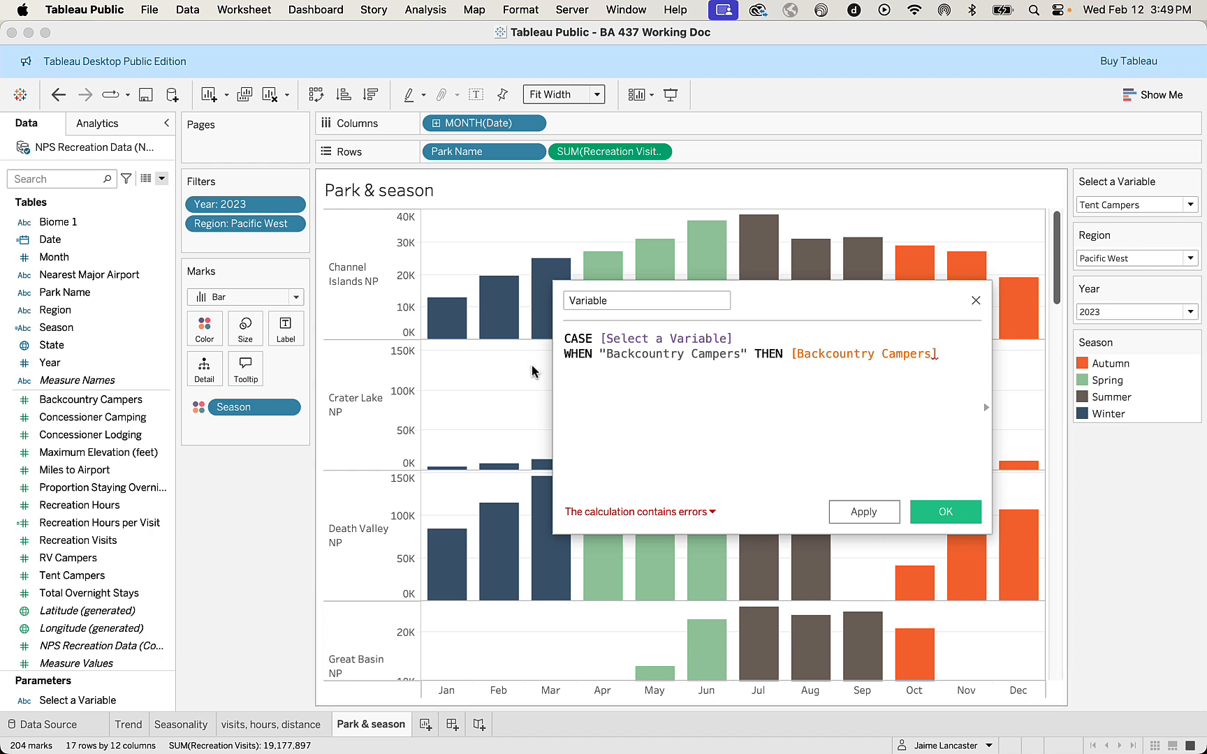
Change the result of the Backcountry Campers line to SUM([Backcountry Campers]).
{"action": "left_click", "coordinate": [791, 353]}
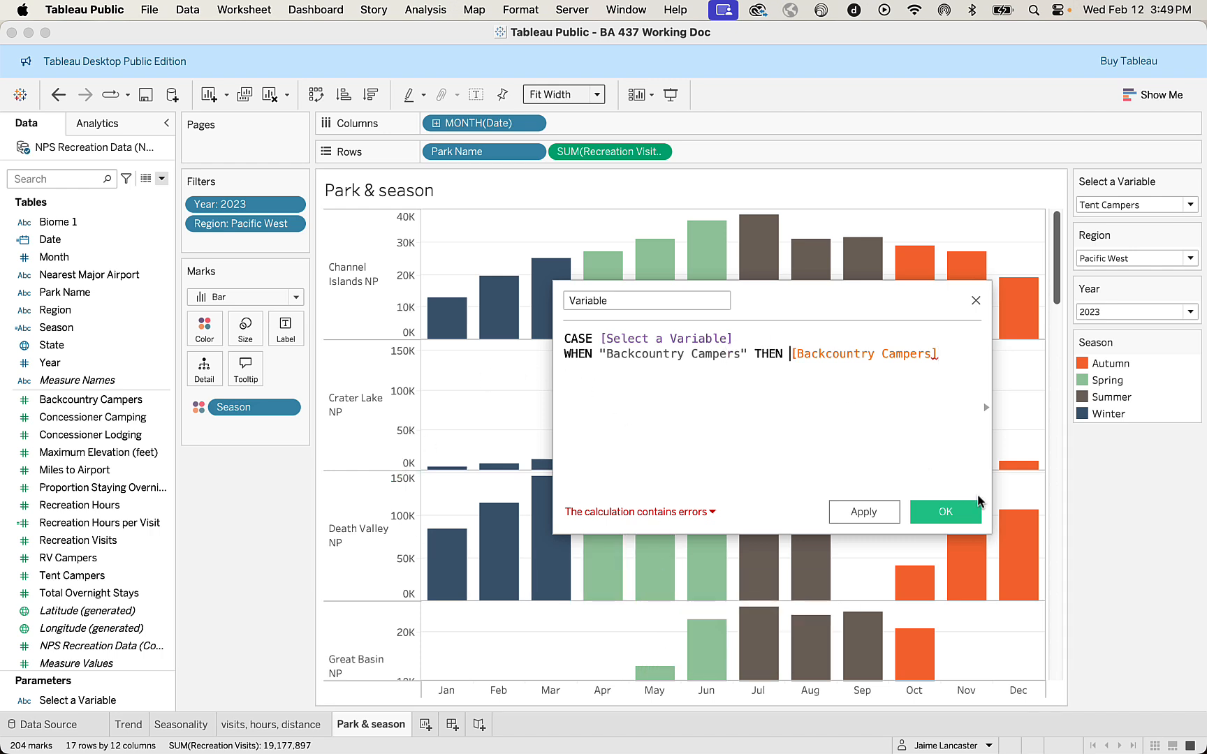
{"action": "type", "text": "su"}
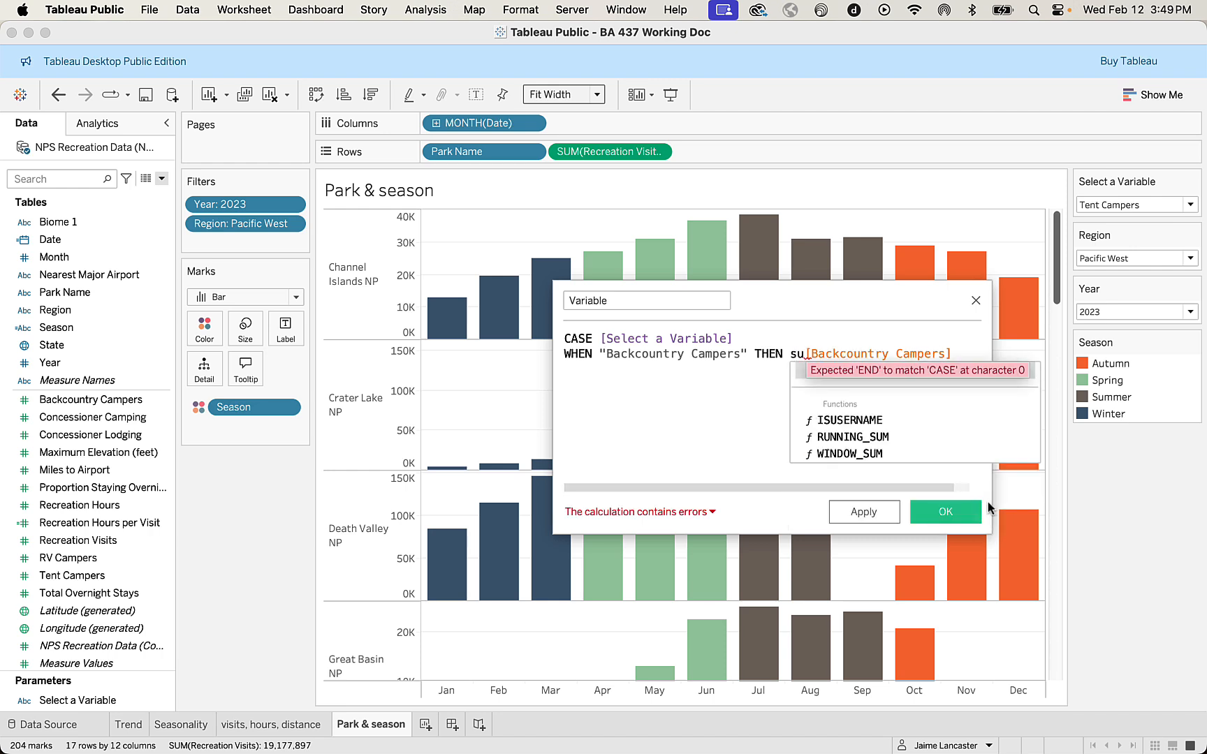
{"action": "key", "text": "Return"}
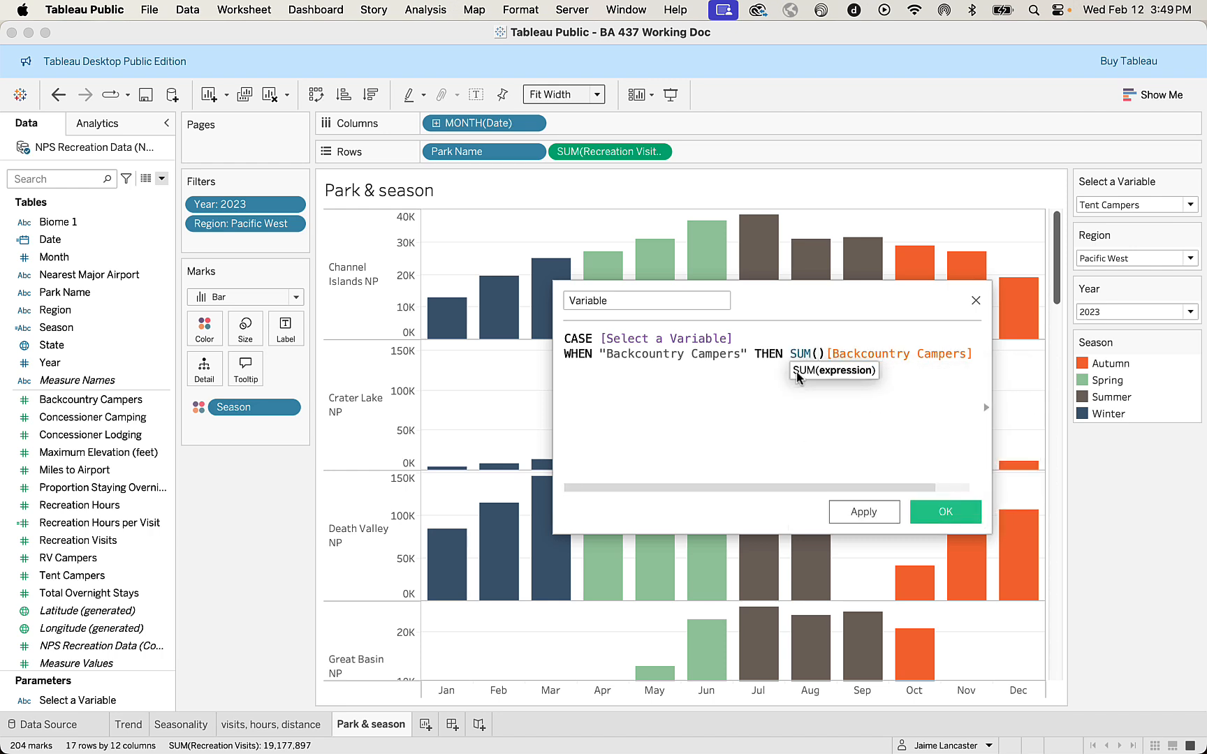
{"action": "left_click_drag", "start_coordinate": [974, 353], "coordinate": [820, 355]}
{"action": "key", "text": "super+x"}
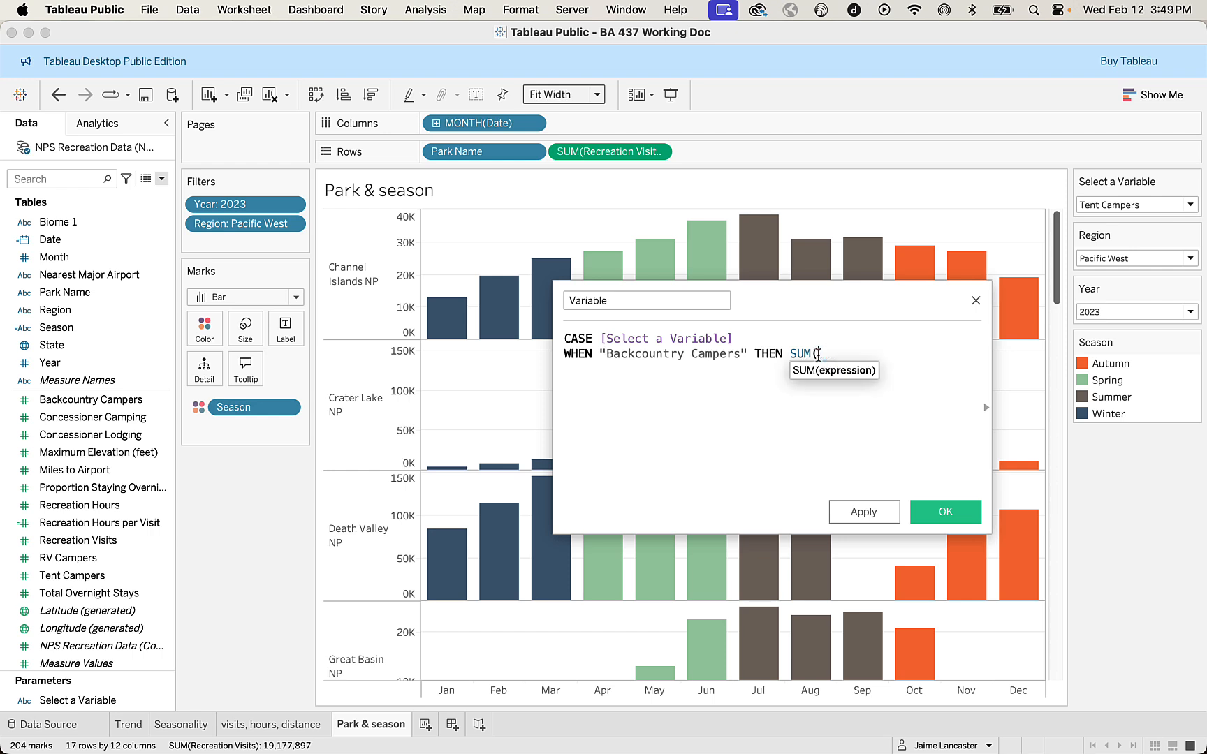
{"action": "type", "text": "b"}
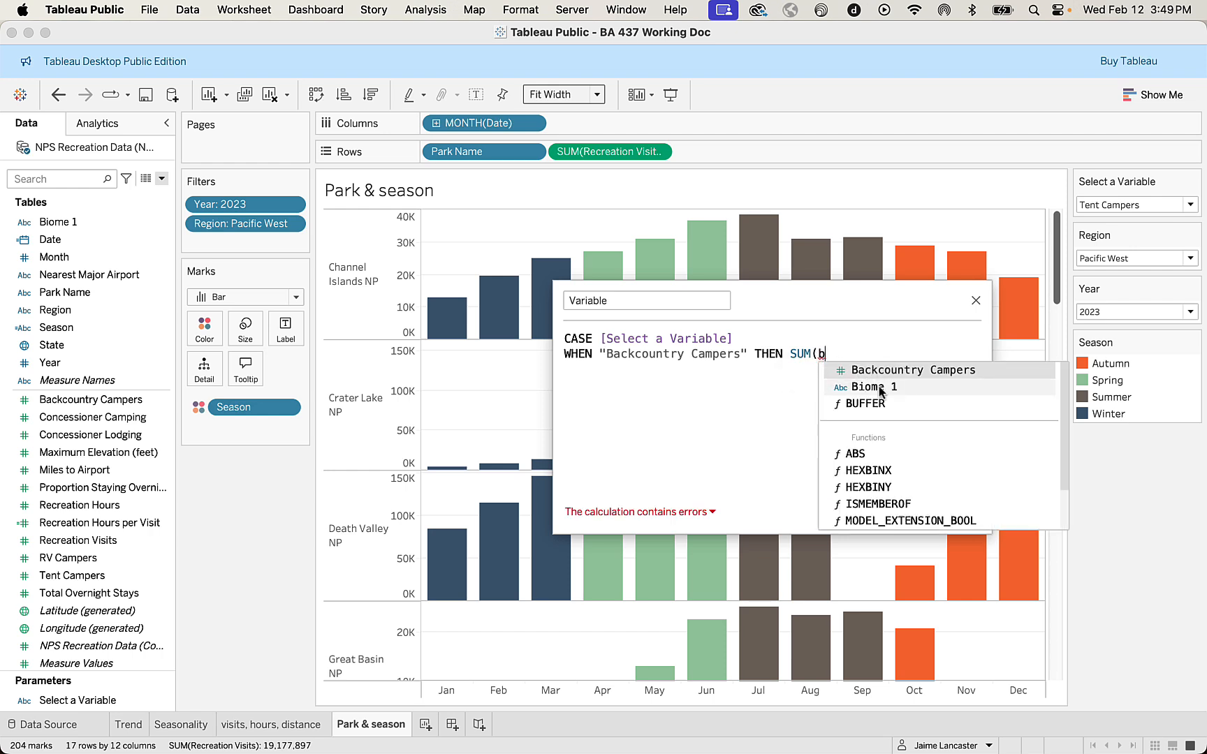
{"action": "left_click", "coordinate": [886, 371]}
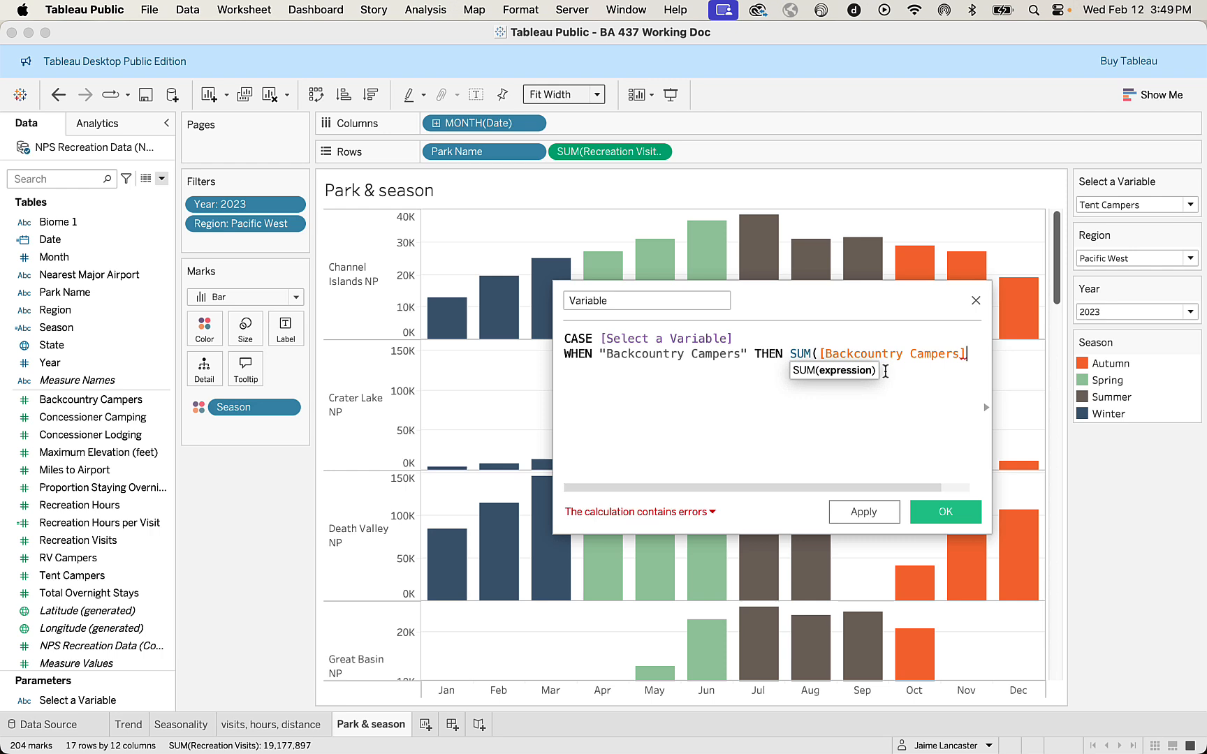
{"action": "type", "text": ")"}
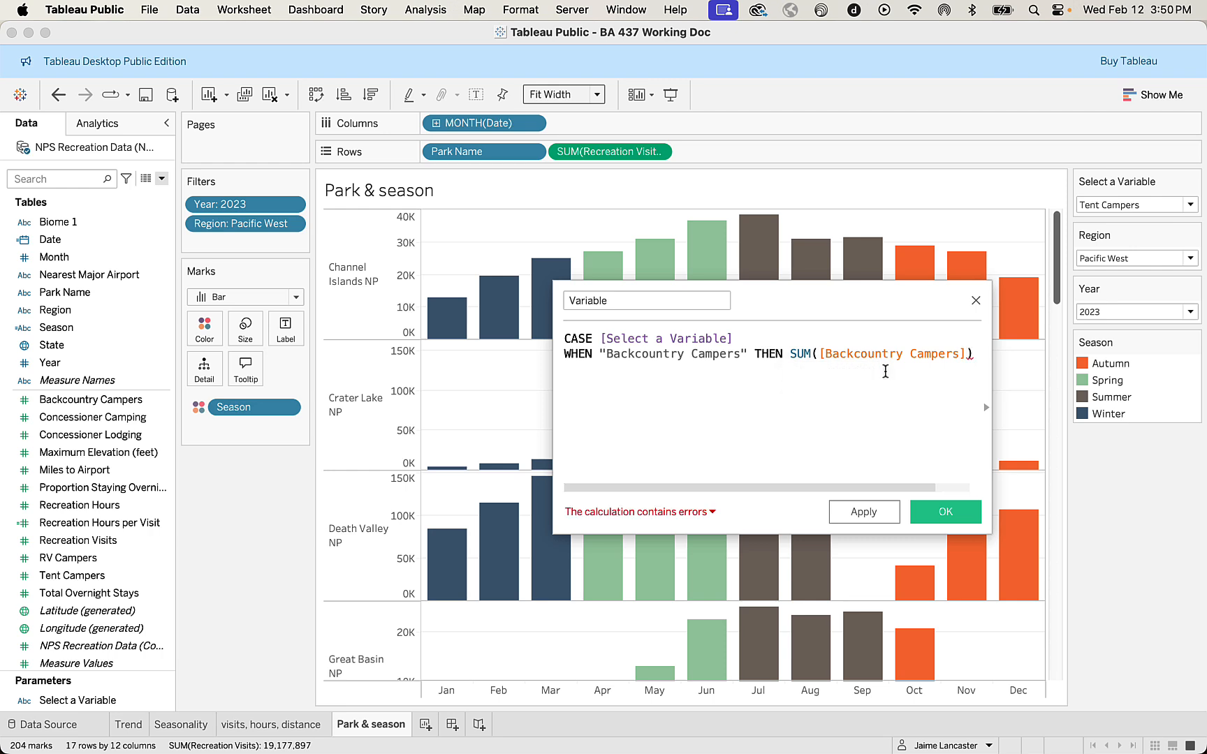
Start a new formula line with the condition WHEN "Concessioner Camping".
{"action": "key", "text": "Return"}
{"action": "type", "text": "whe"}
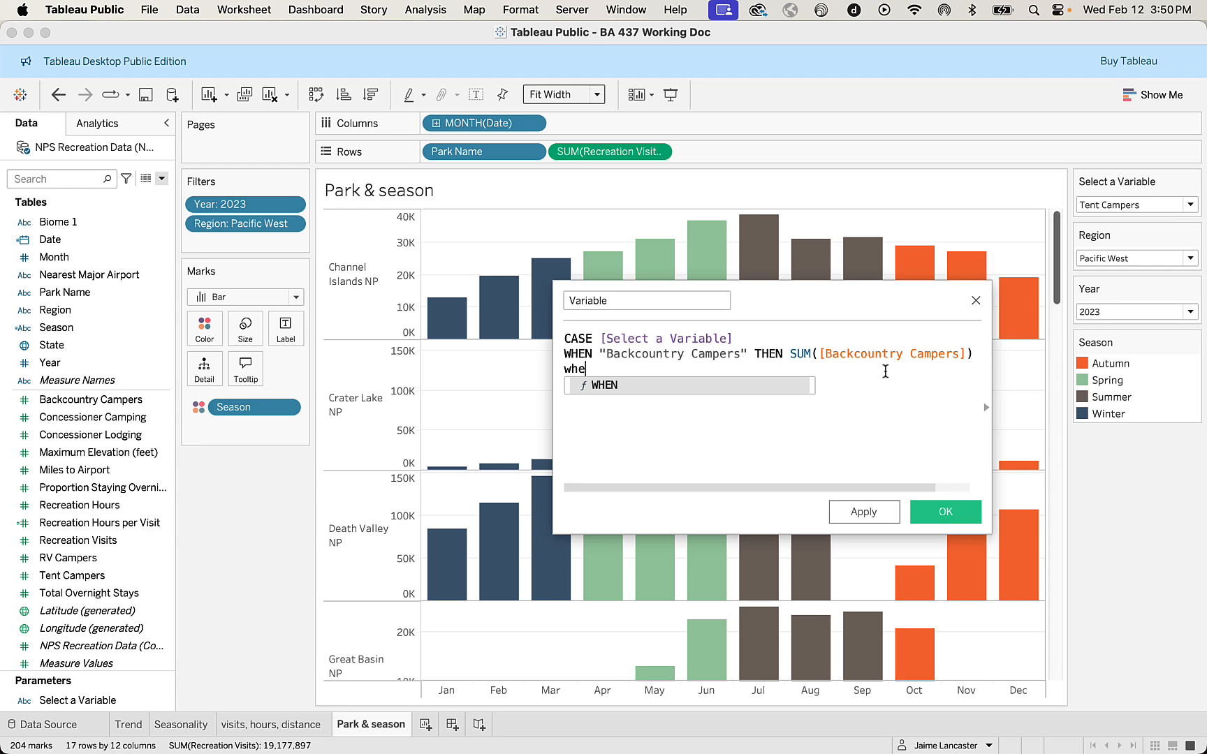
{"action": "key", "text": "Return"}
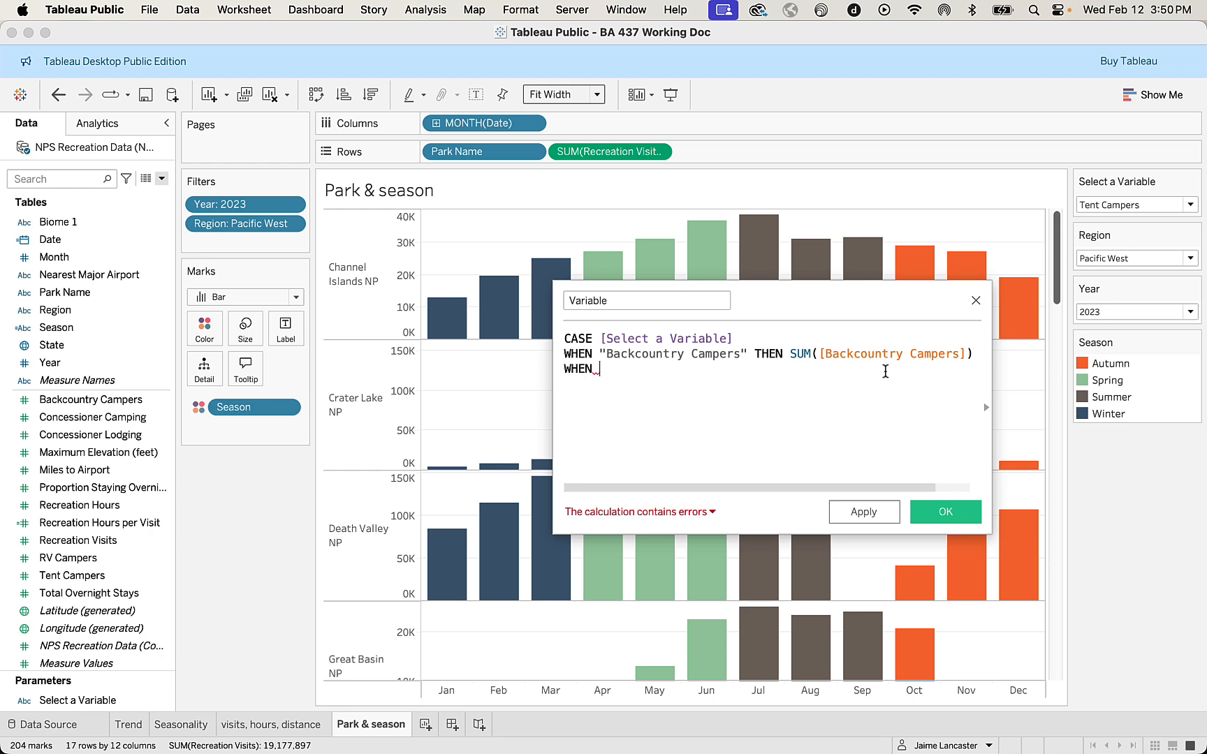
{"action": "type", "text": "\"Concessioner"}
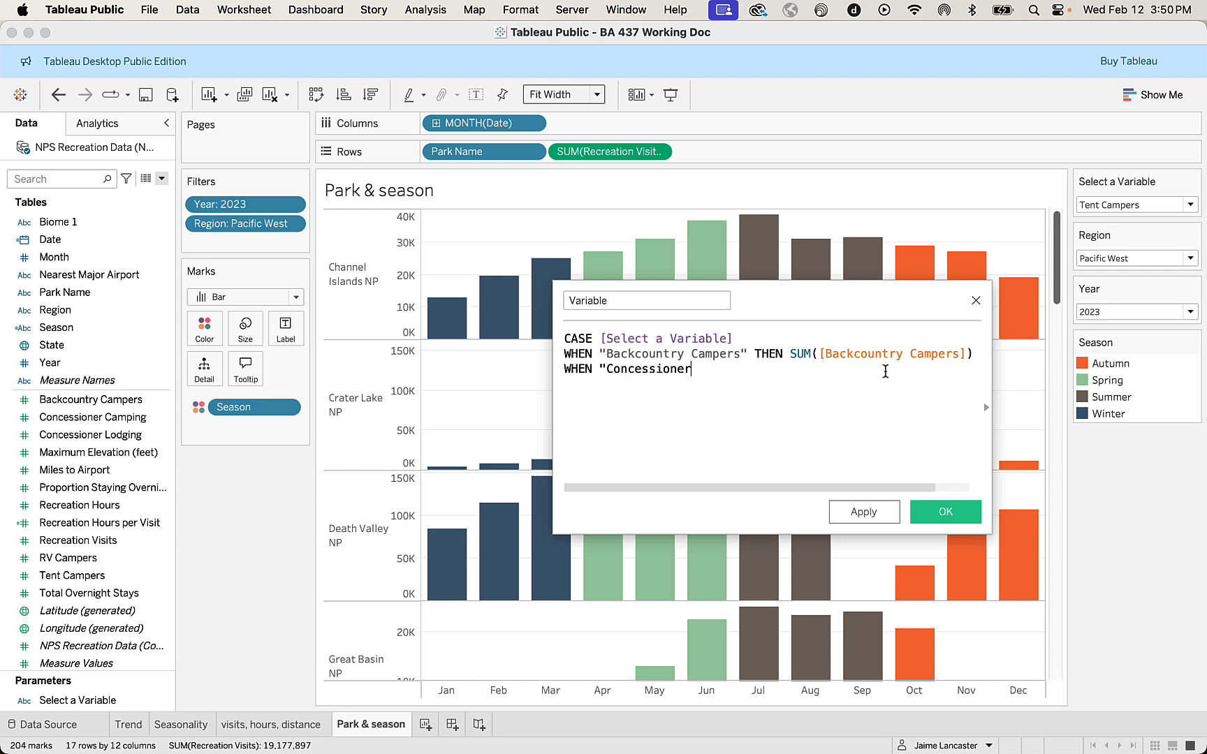
{"action": "type", "text": " Camping\""}
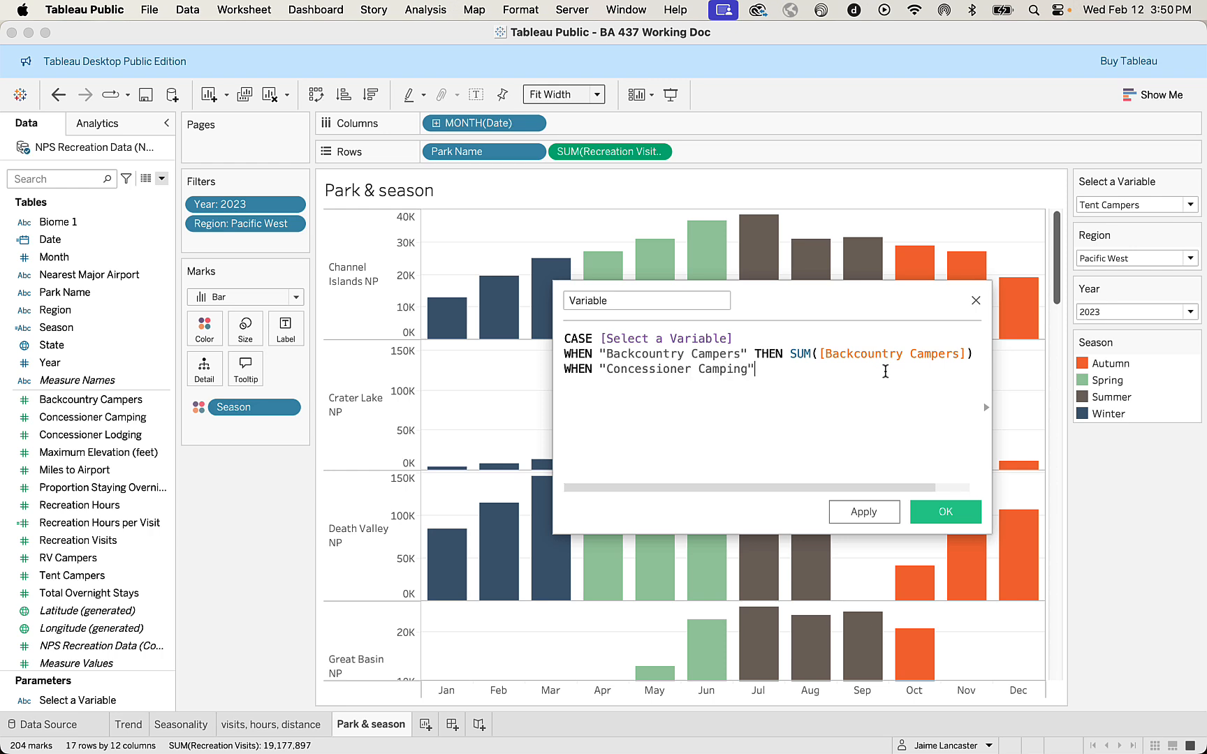
{"action": "type", "text": " th"}
Complete the Concessioner Camping condition with THEN SUM([Concessioner Camping]).
{"action": "key", "text": "Return"}
{"action": "type", "text": "su"}
{"action": "key", "text": "Return"}
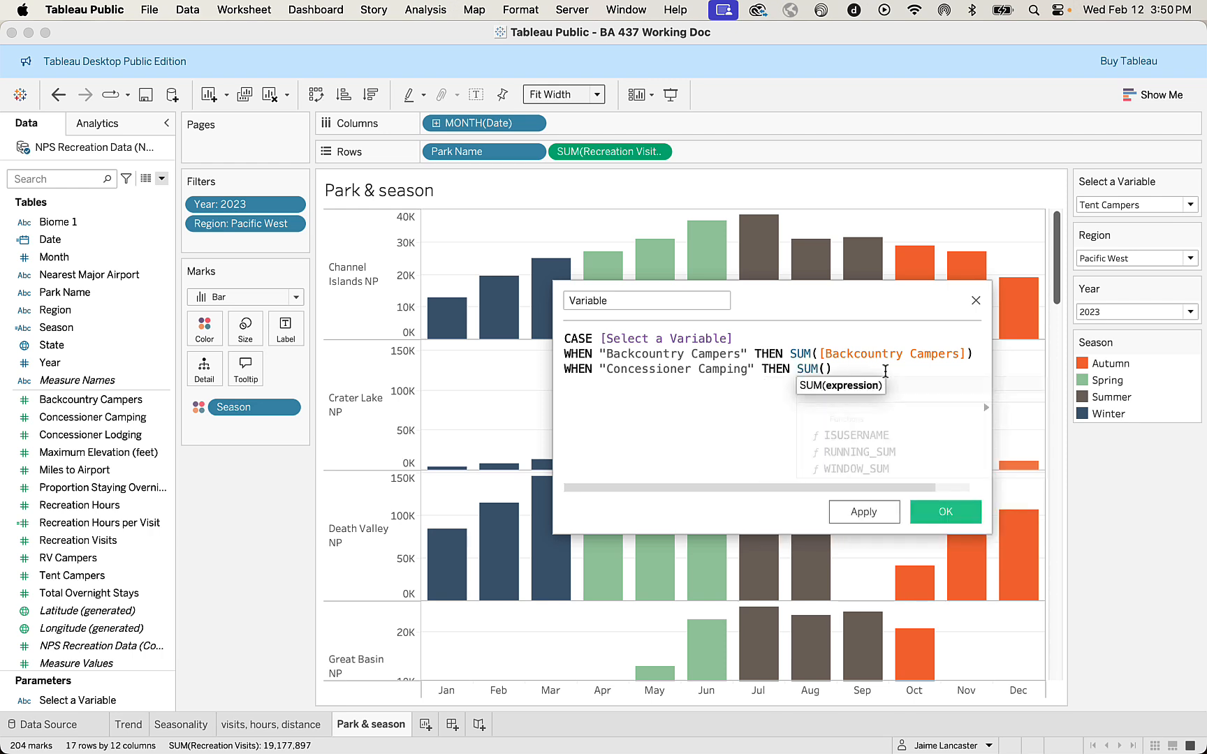
{"action": "type", "text": "con"}
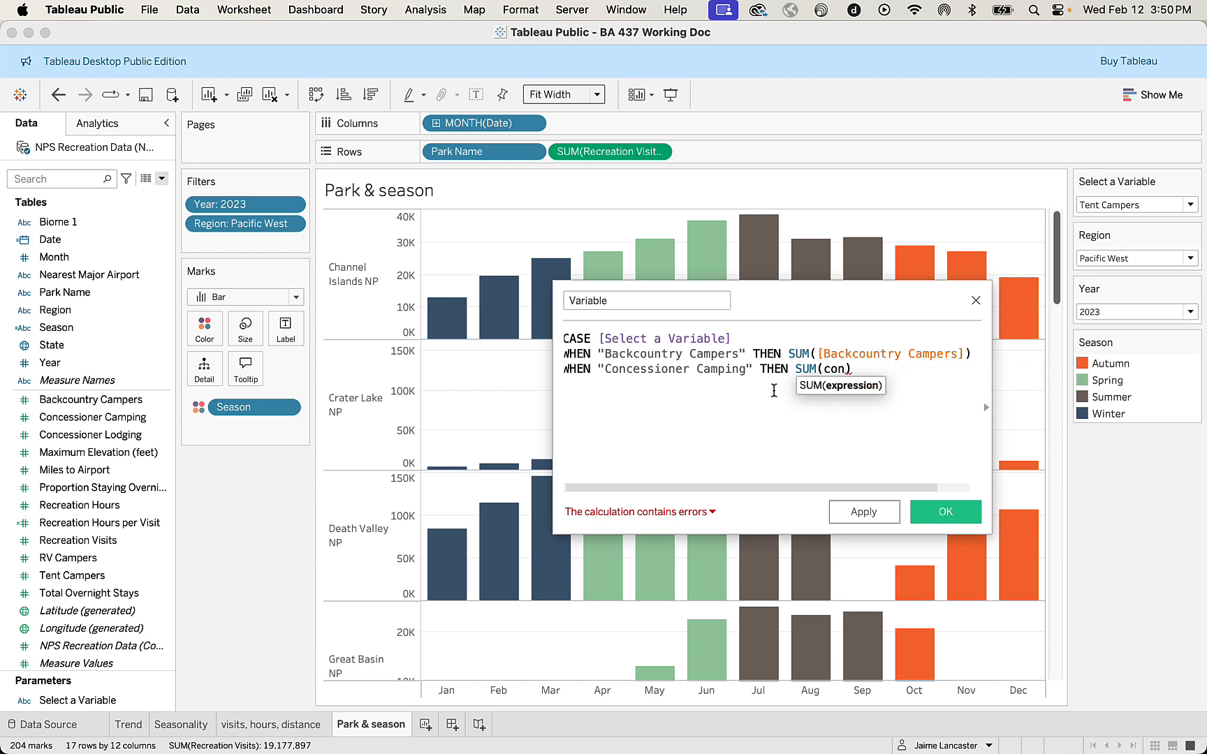
{"action": "type", "text": "c"}
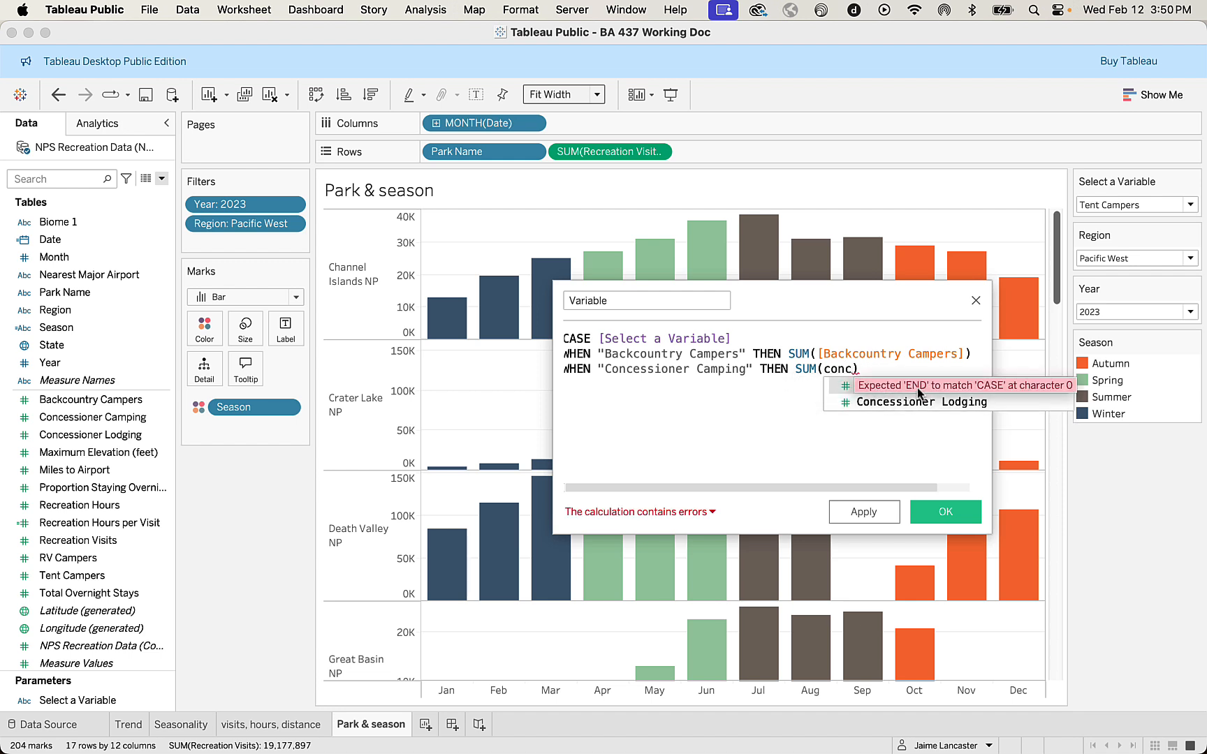
{"action": "double_click", "coordinate": [835, 385]}
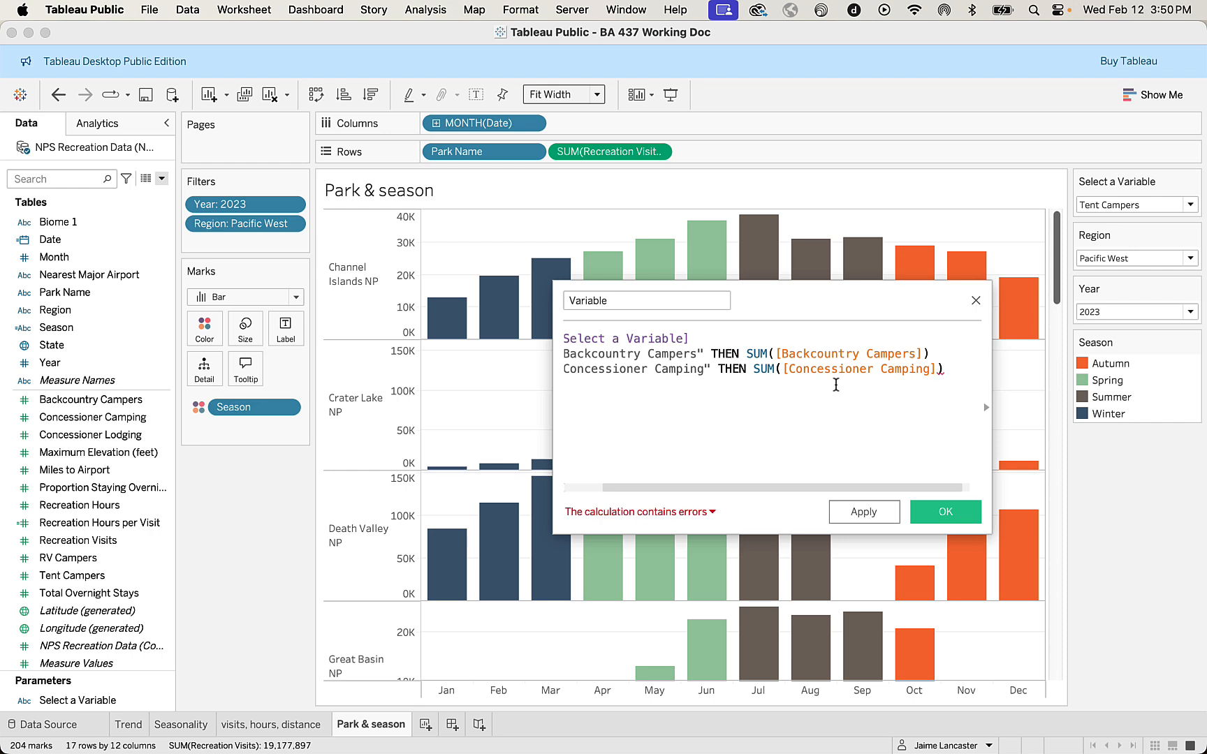
Start a new line in the Variable formula with the condition WHEN "Concessioner Lodging".
{"action": "key", "text": "Return"}
{"action": "type", "text": "whe"}
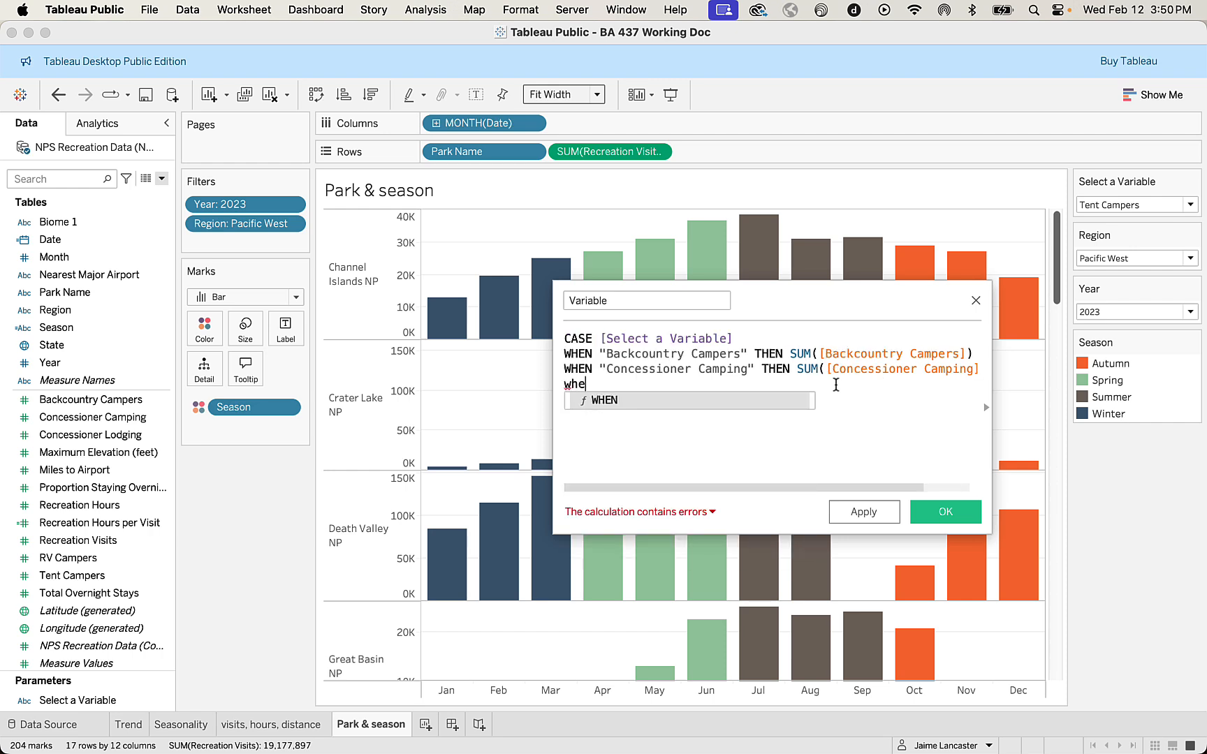
{"action": "key", "text": "Return"}
{"action": "type", "text": "\"C"}
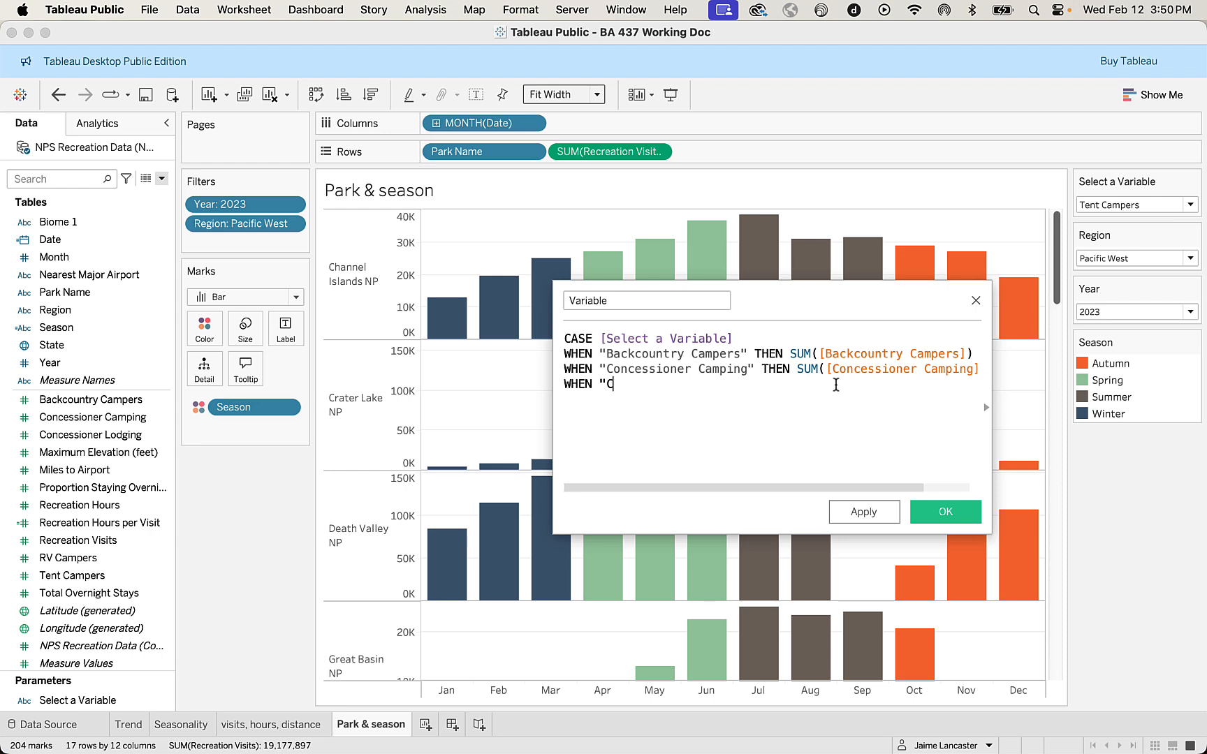
{"action": "type", "text": "oncessioner Lodging"}
Complete the Concessioner Lodging condition with THEN SUM([Concessioner Lodging]).
{"action": "type", "text": "t"}
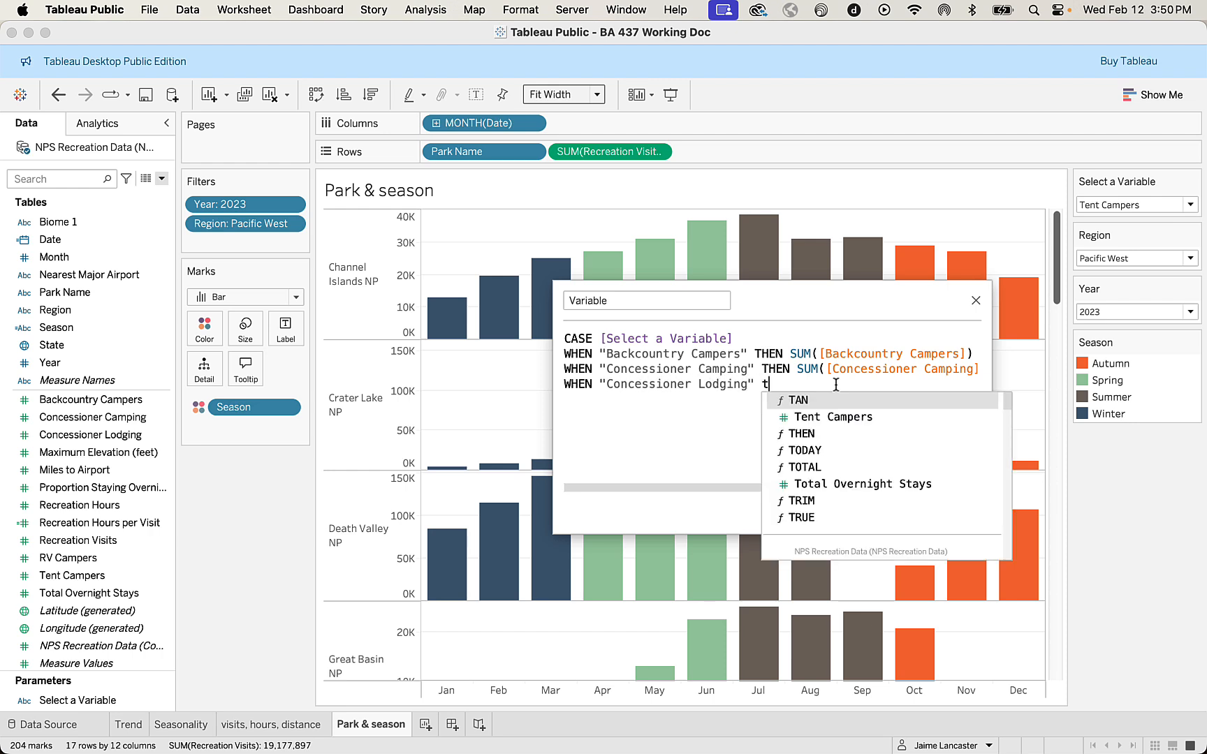
{"action": "type", "text": "h"}
{"action": "key", "text": "Return"}
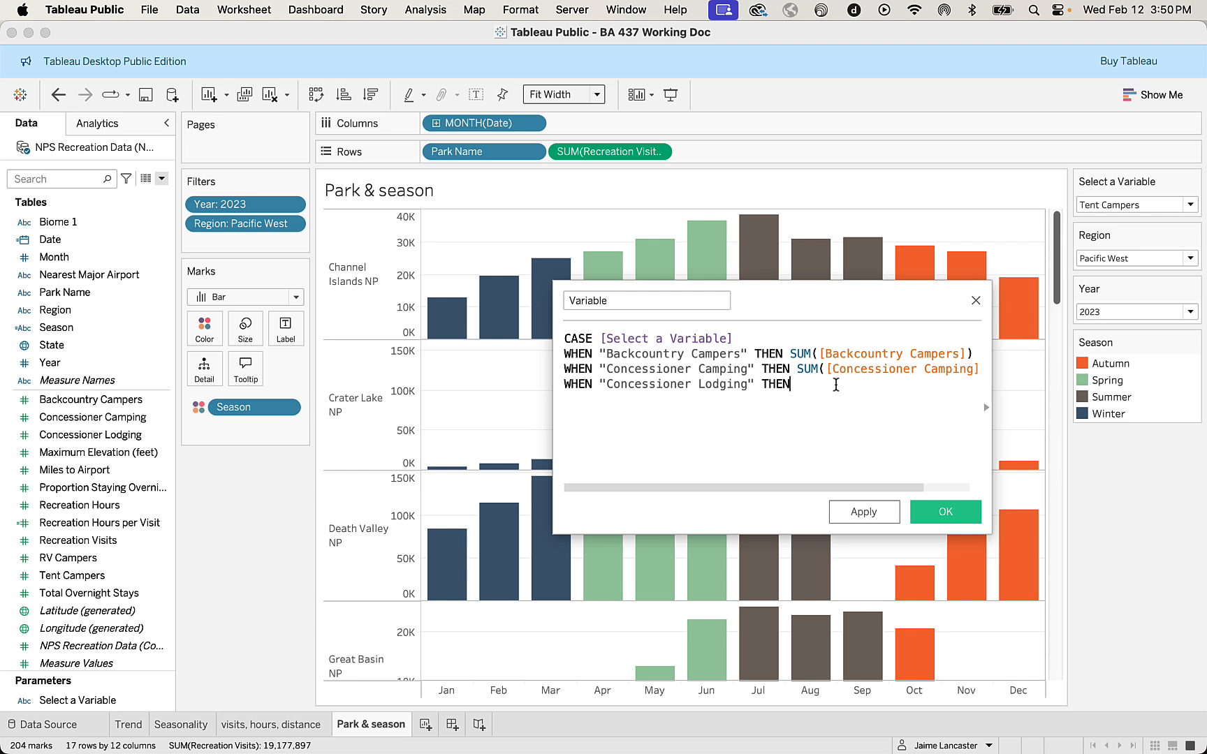
{"action": "type", "text": "su"}
{"action": "key", "text": "Return"}
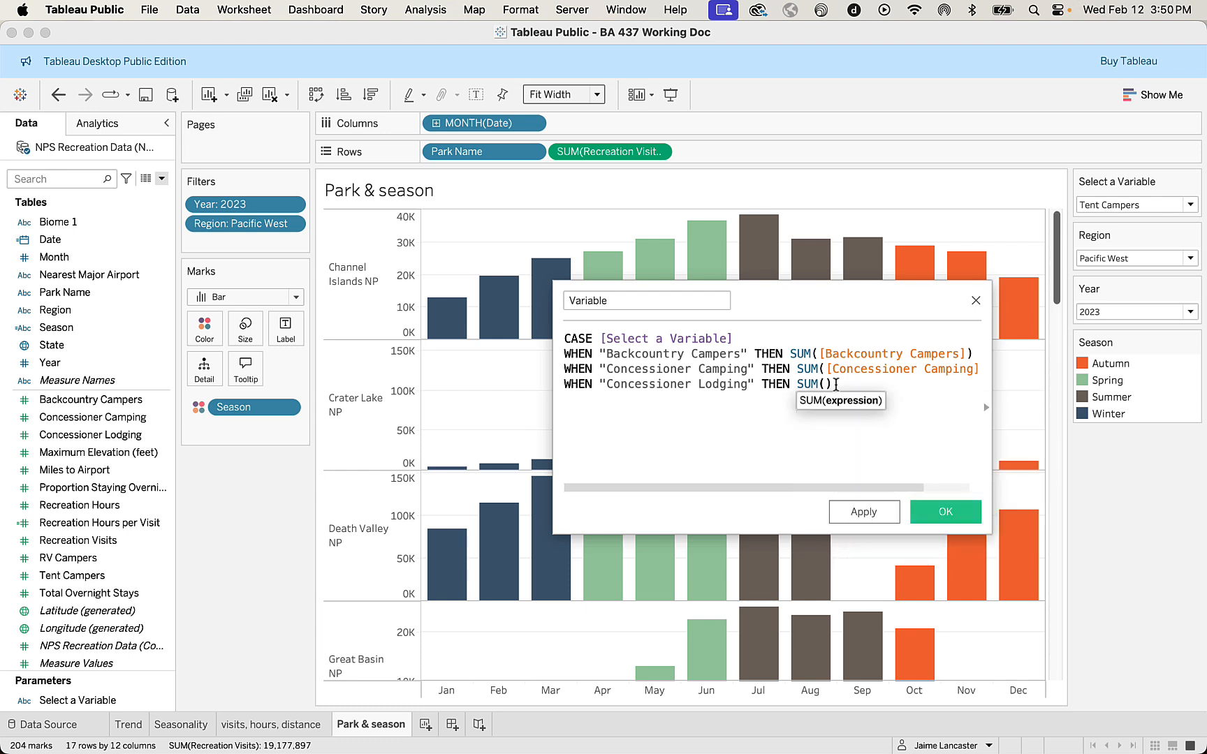
{"action": "type", "text": "conce"}
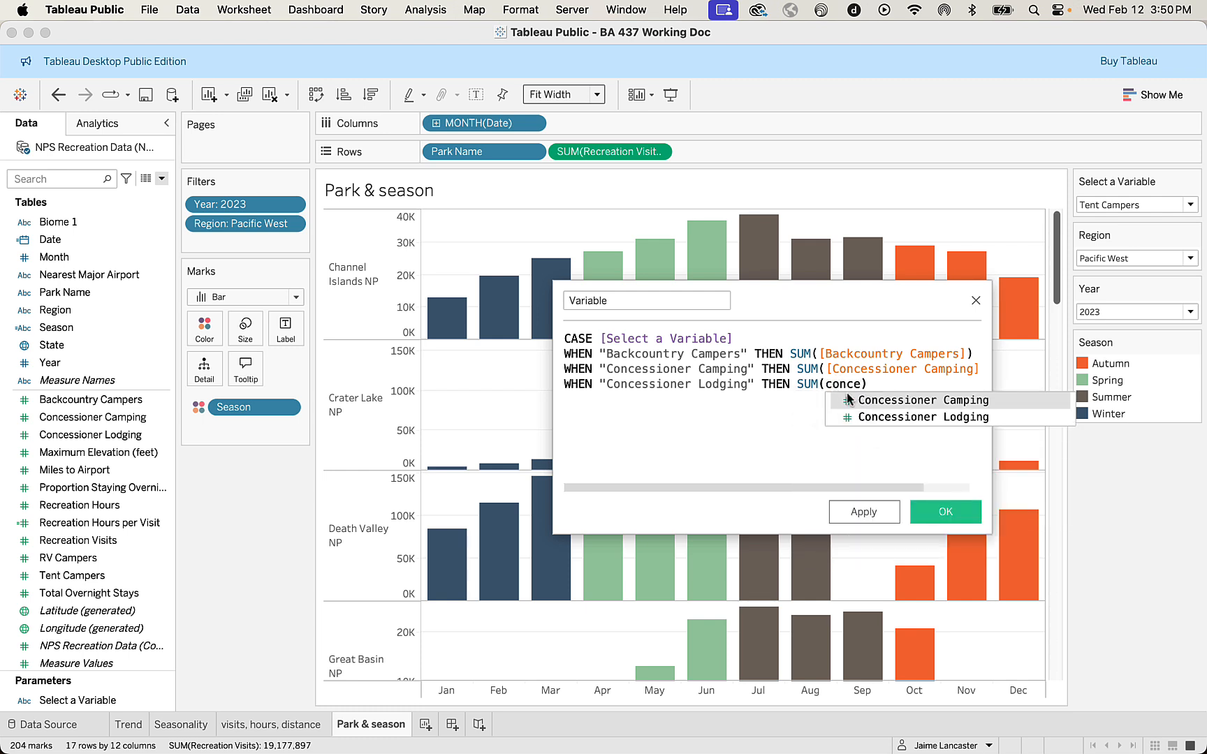
{"action": "left_click", "coordinate": [864, 417]}
Add another formula line with the condition WHEN "Recreation Hours".
{"action": "key", "text": "Return"}
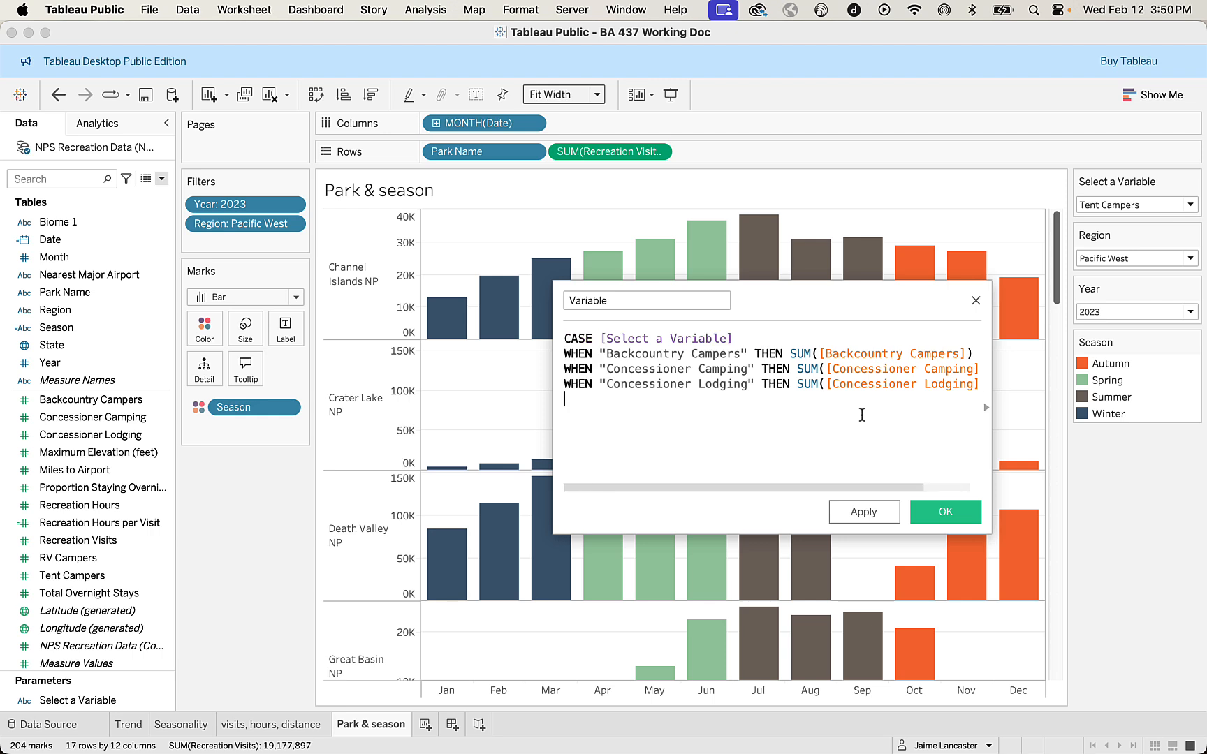
{"action": "type", "text": "whe"}
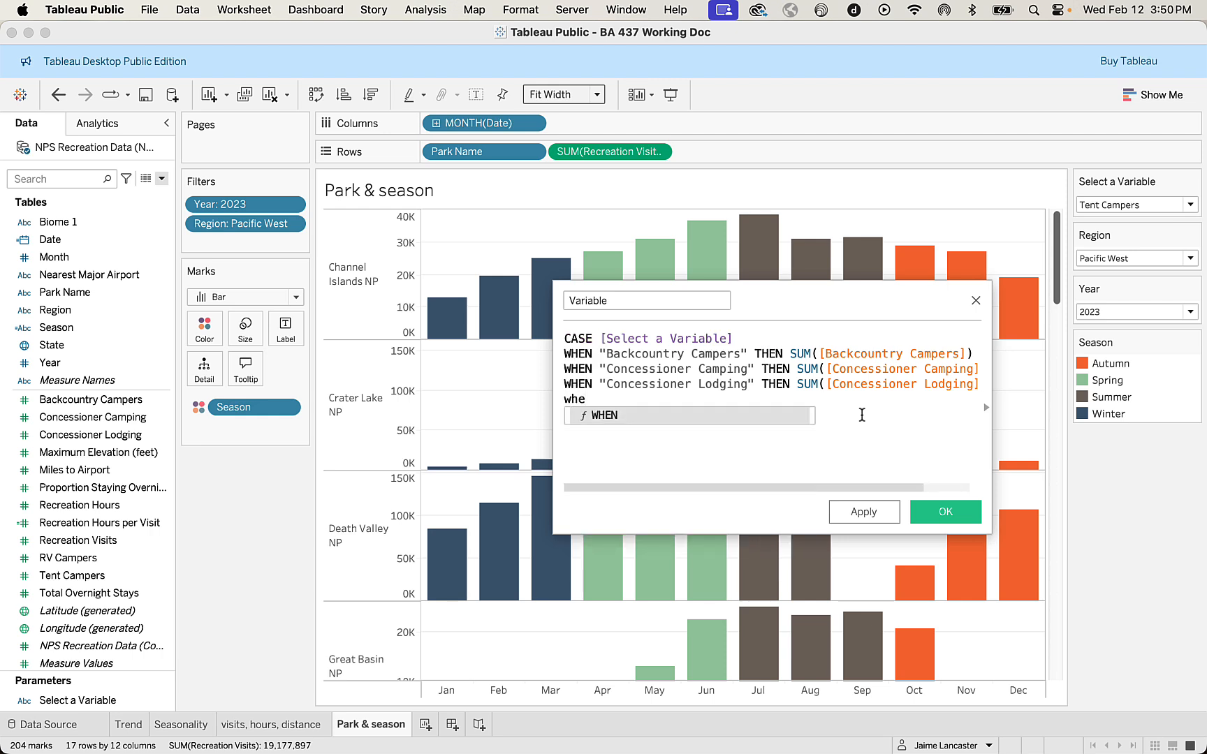
{"action": "key", "text": "Return"}
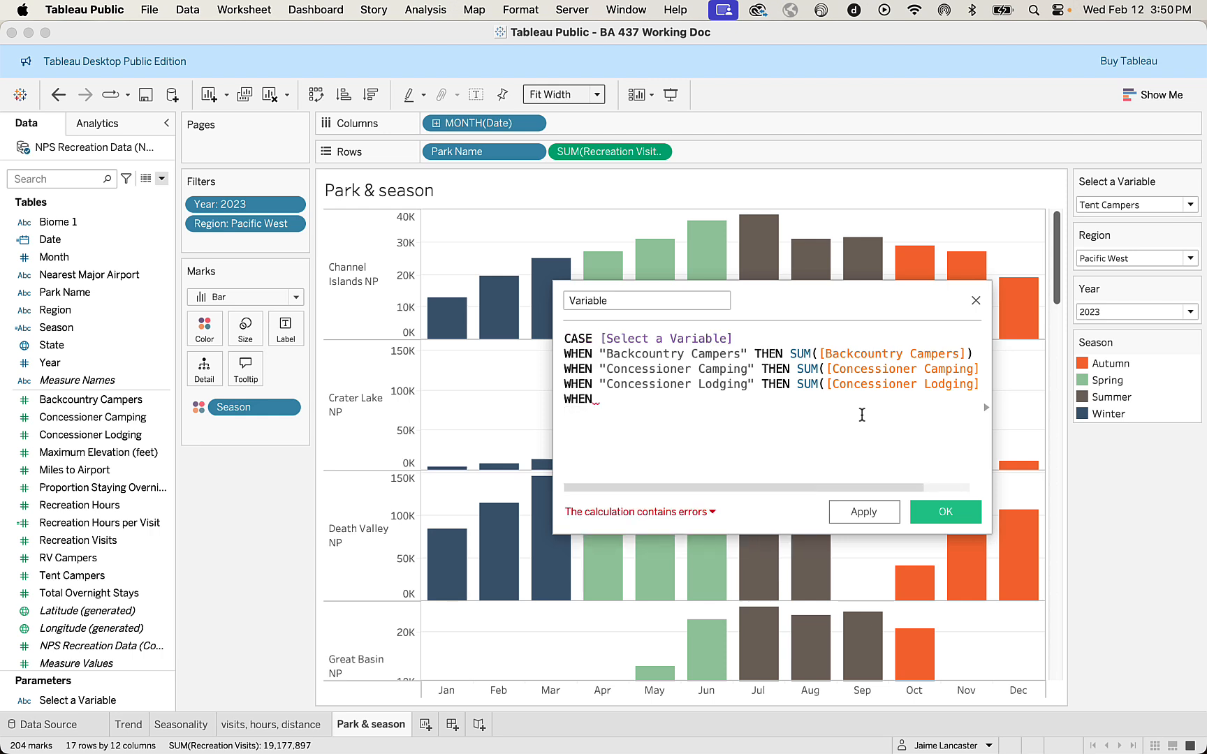
{"action": "type", "text": "\"Recre"}
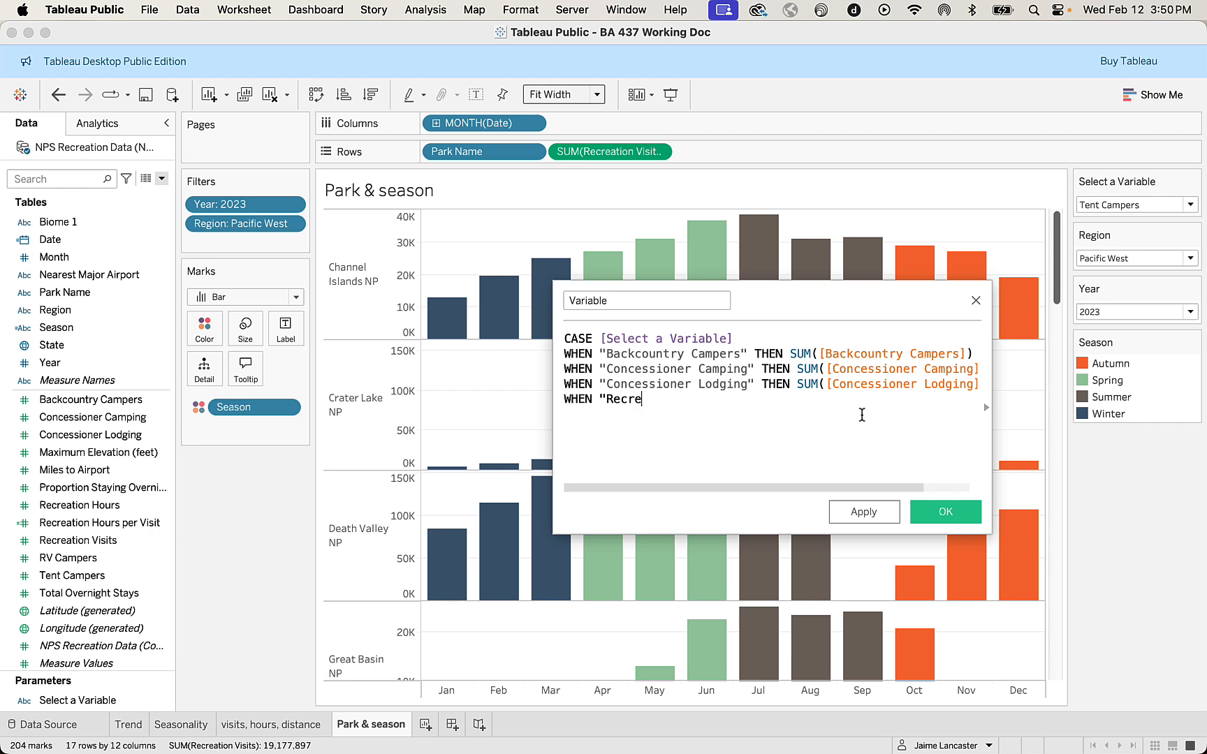
{"action": "type", "text": "ation Hours\" THEN"}
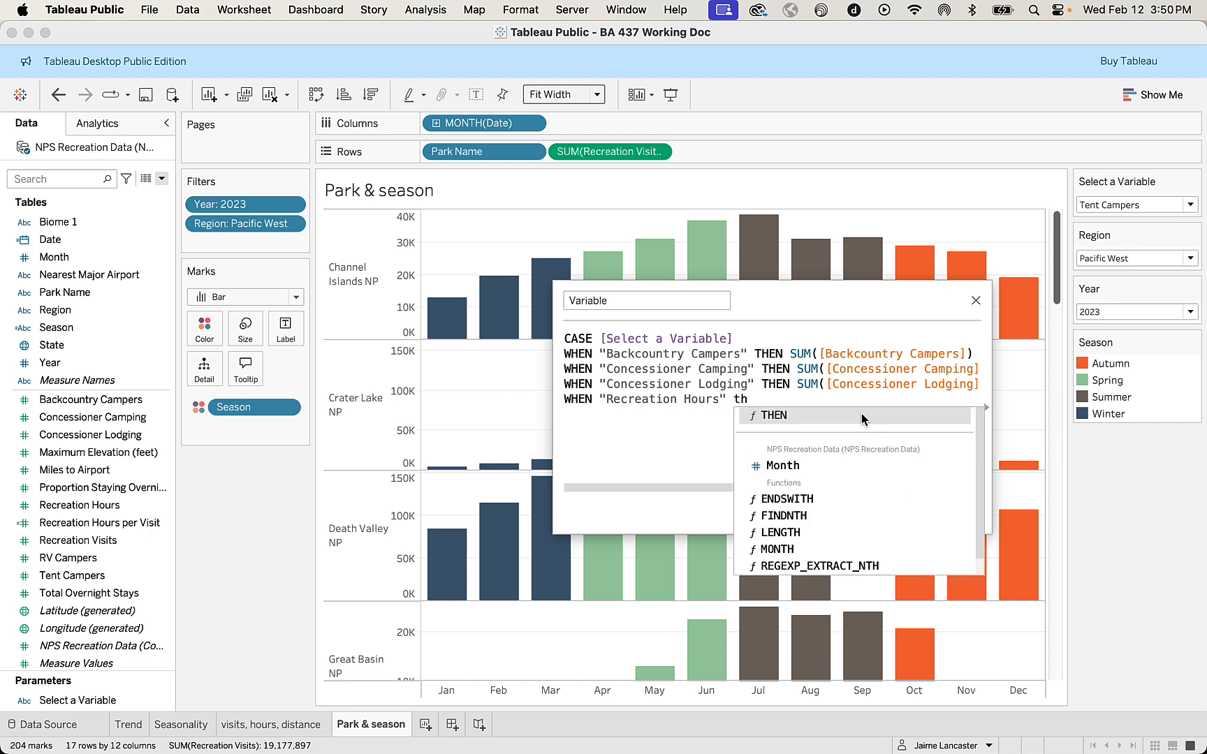
{"action": "type", "text": " su"}
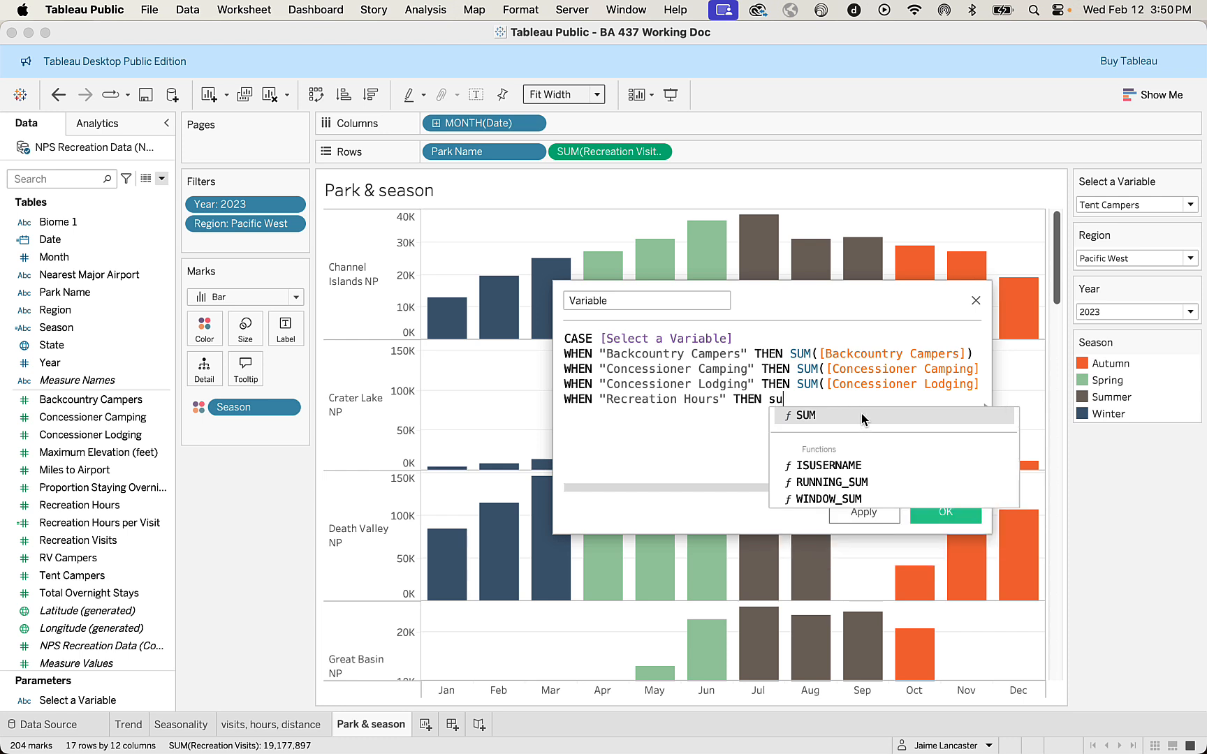
Complete the Recreation Hours condition with THEN SUM([Recreation Hours]).
{"action": "left_click", "coordinate": [861, 414]}
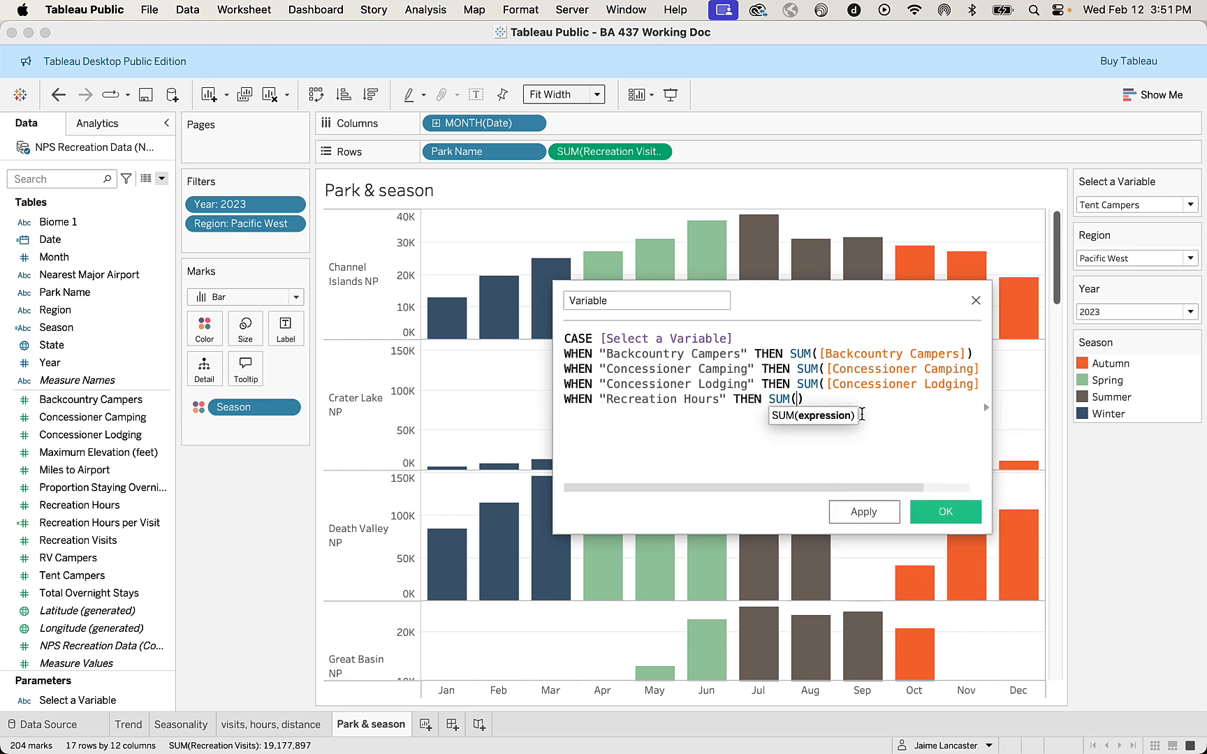
{"action": "type", "text": "rec"}
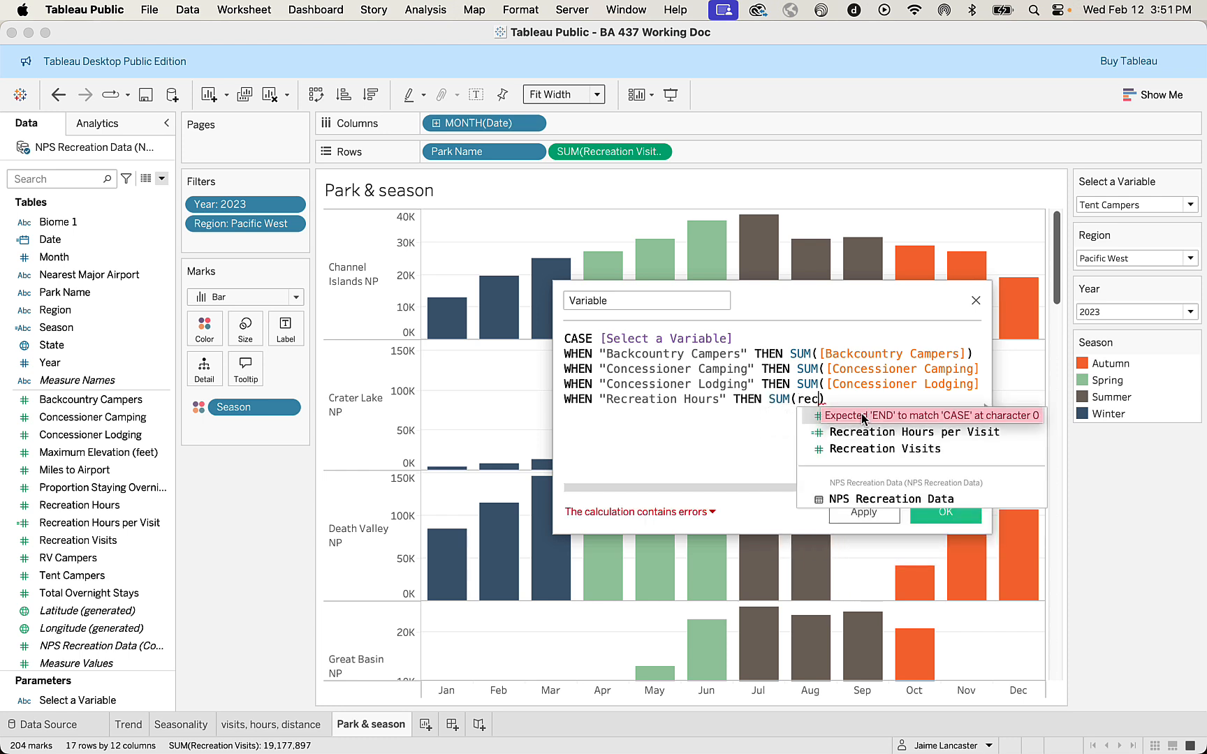
{"action": "left_click", "coordinate": [817, 415]}
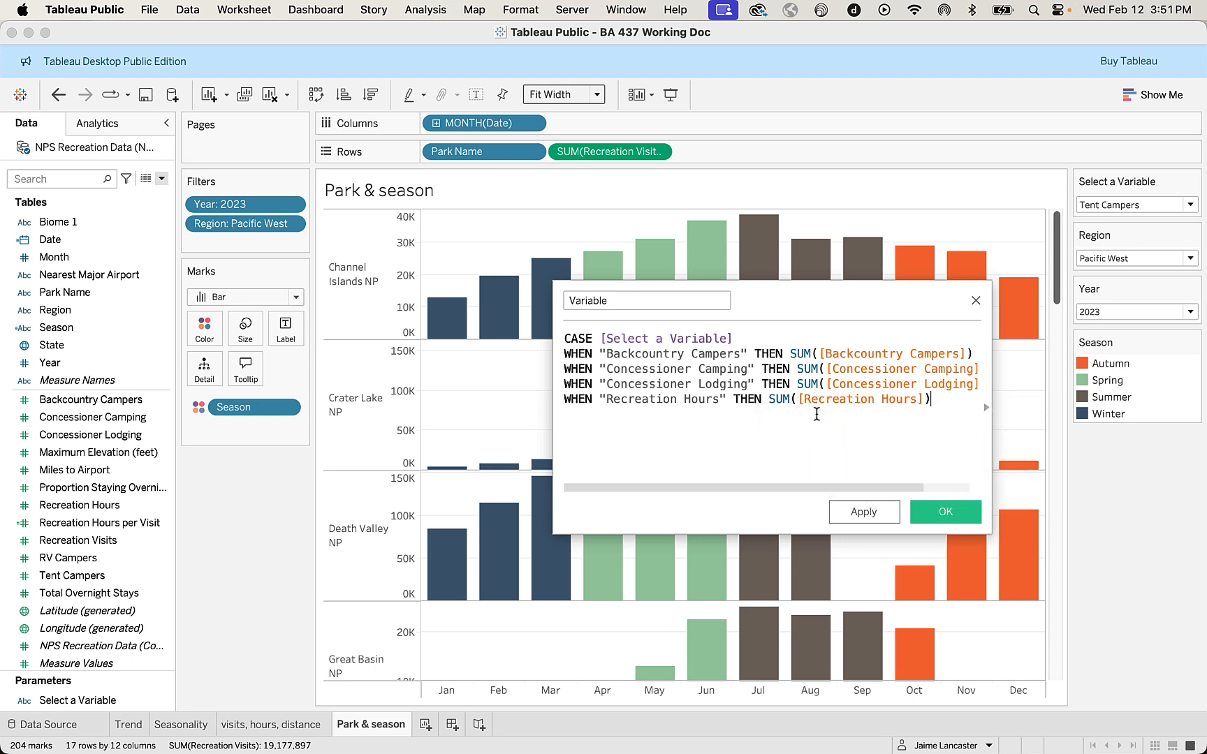
Begin the next formula line with the condition WHEN "Recreation Hours per Visit".
{"action": "key", "text": "Return"}
{"action": "type", "text": "wh"}
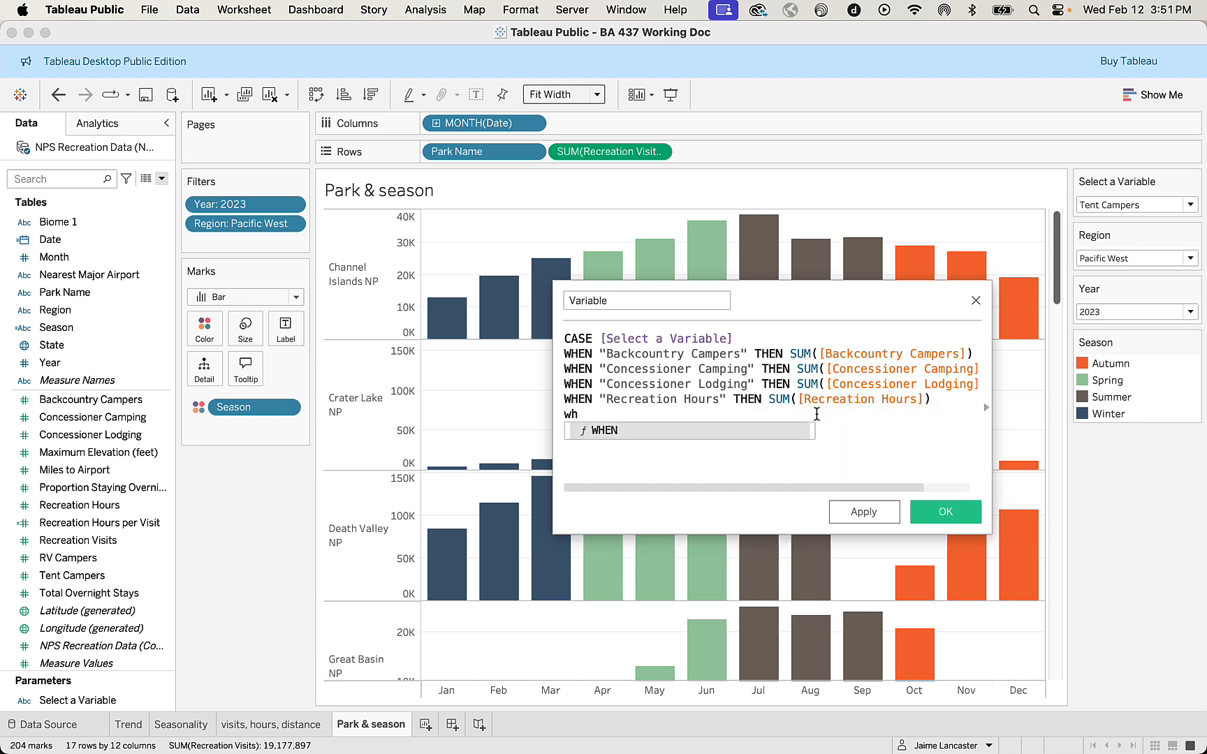
{"action": "key", "text": "Return"}
{"action": "type", "text": "\""}
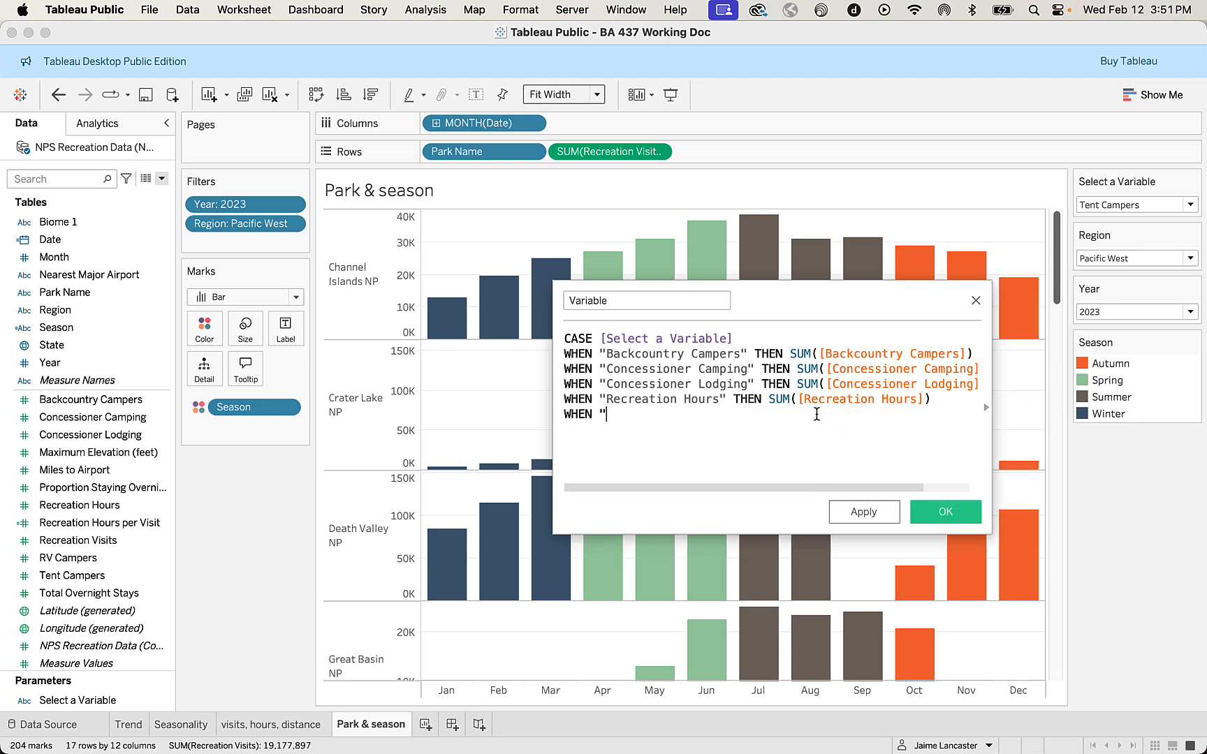
{"action": "type", "text": "Recreation Hours per Visit\""}
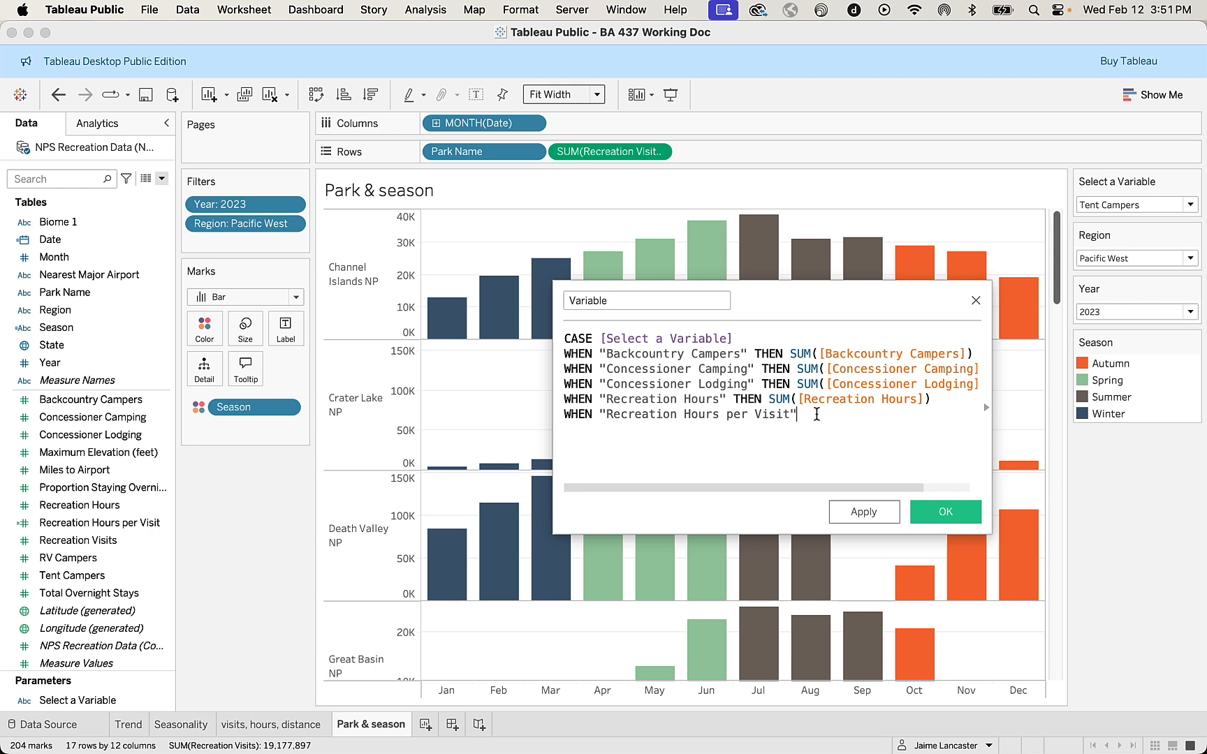
{"action": "type", "text": " th"}
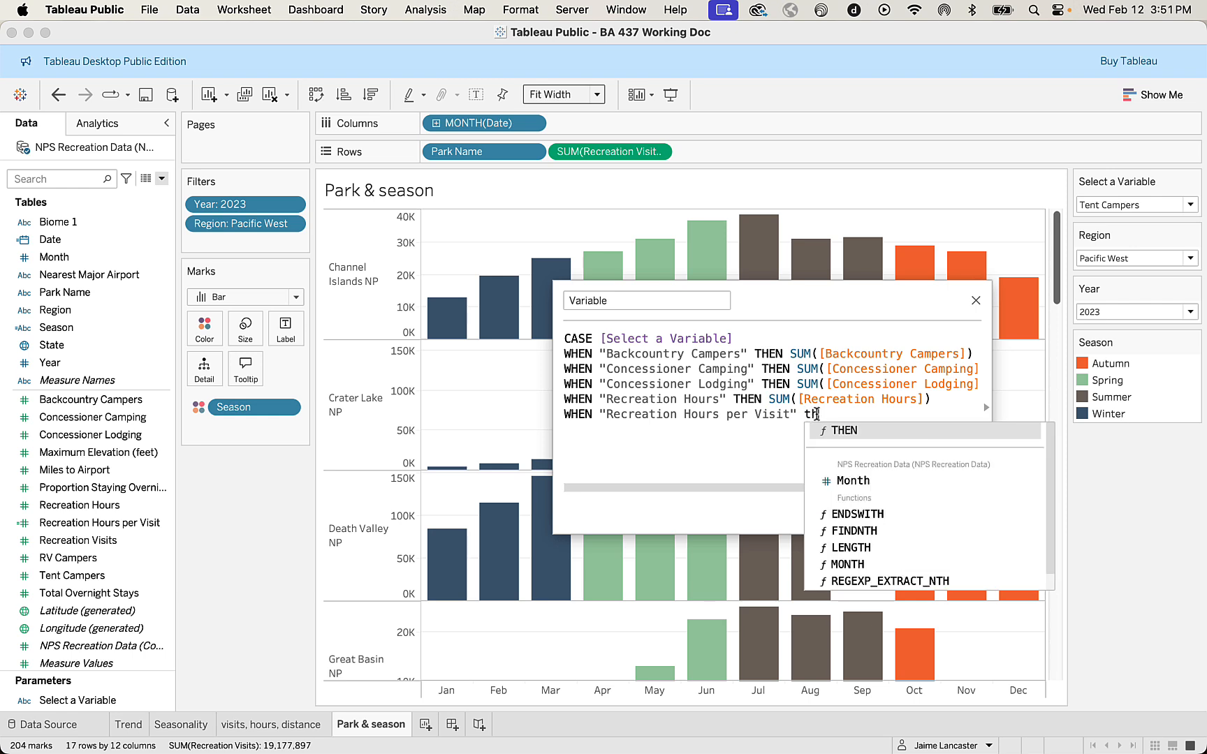
Complete the Recreation Hours per Visit condition with THEN AVG([Recreation Hours per Visit]), using an average instead of a sum.
{"action": "key", "text": "Return"}
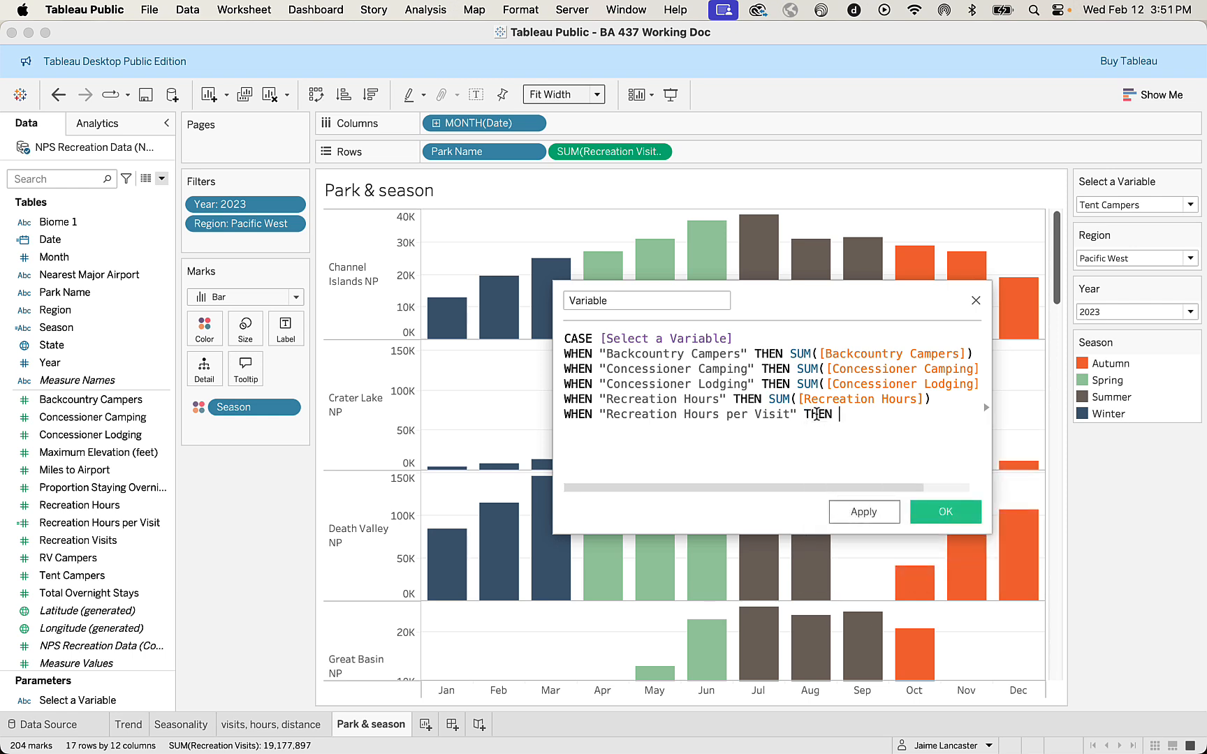
{"action": "type", "text": "av"}
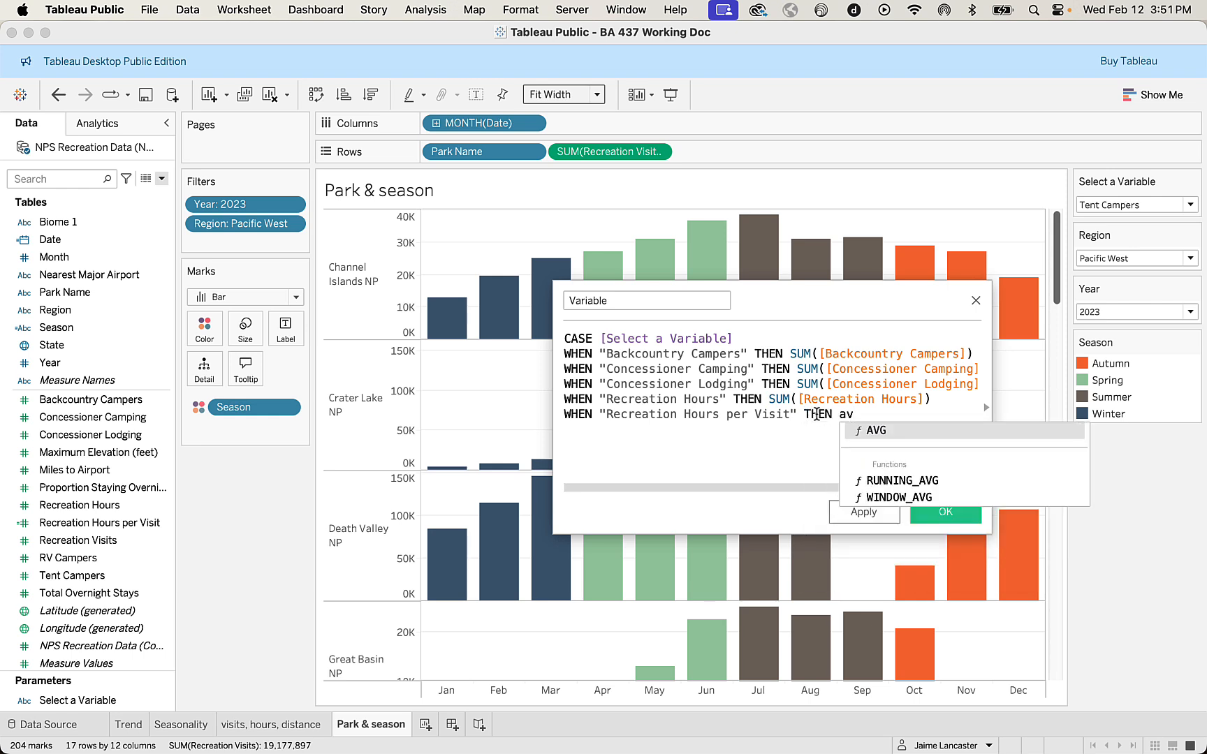
{"action": "key", "text": "Return"}
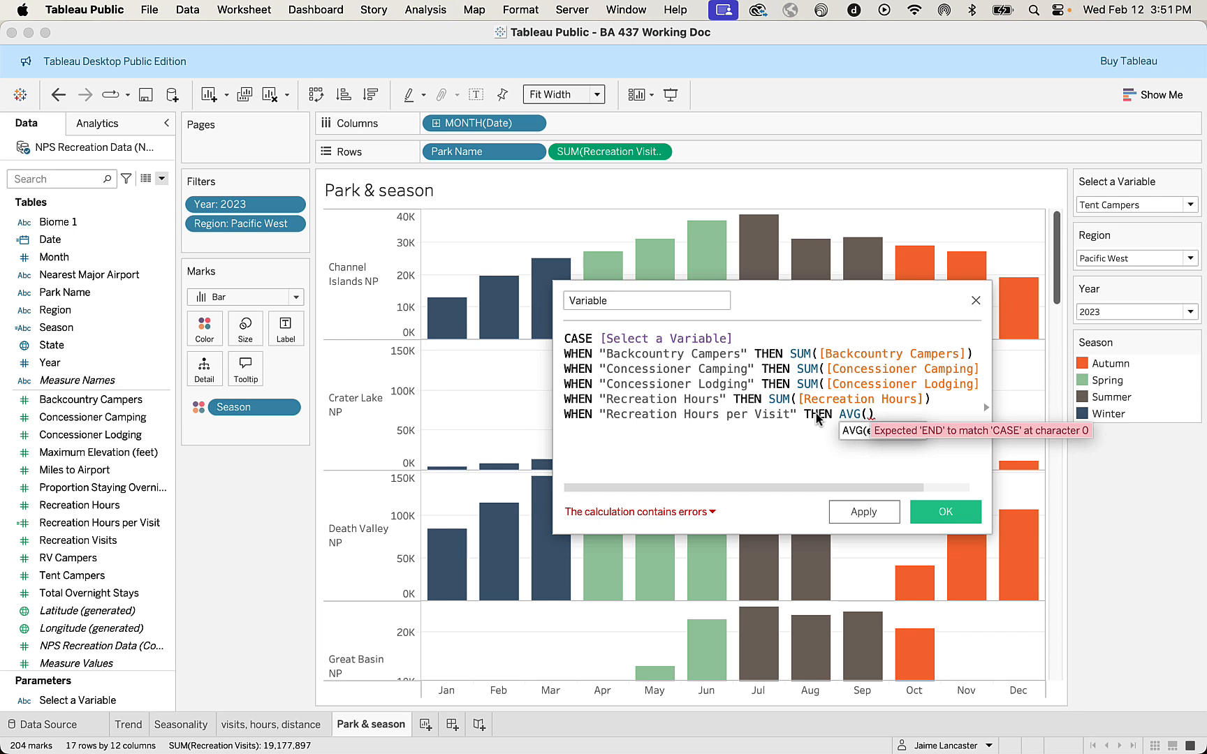
{"action": "type", "text": "rec"}
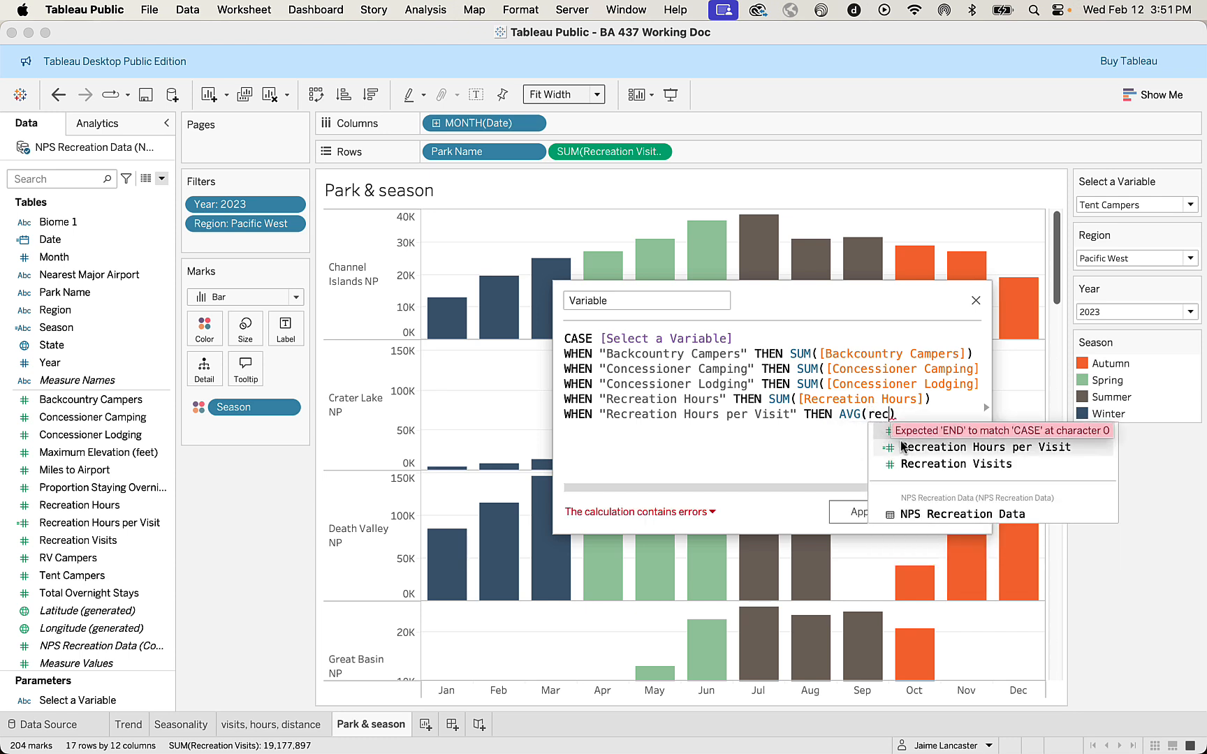
{"action": "double_click", "coordinate": [904, 447]}
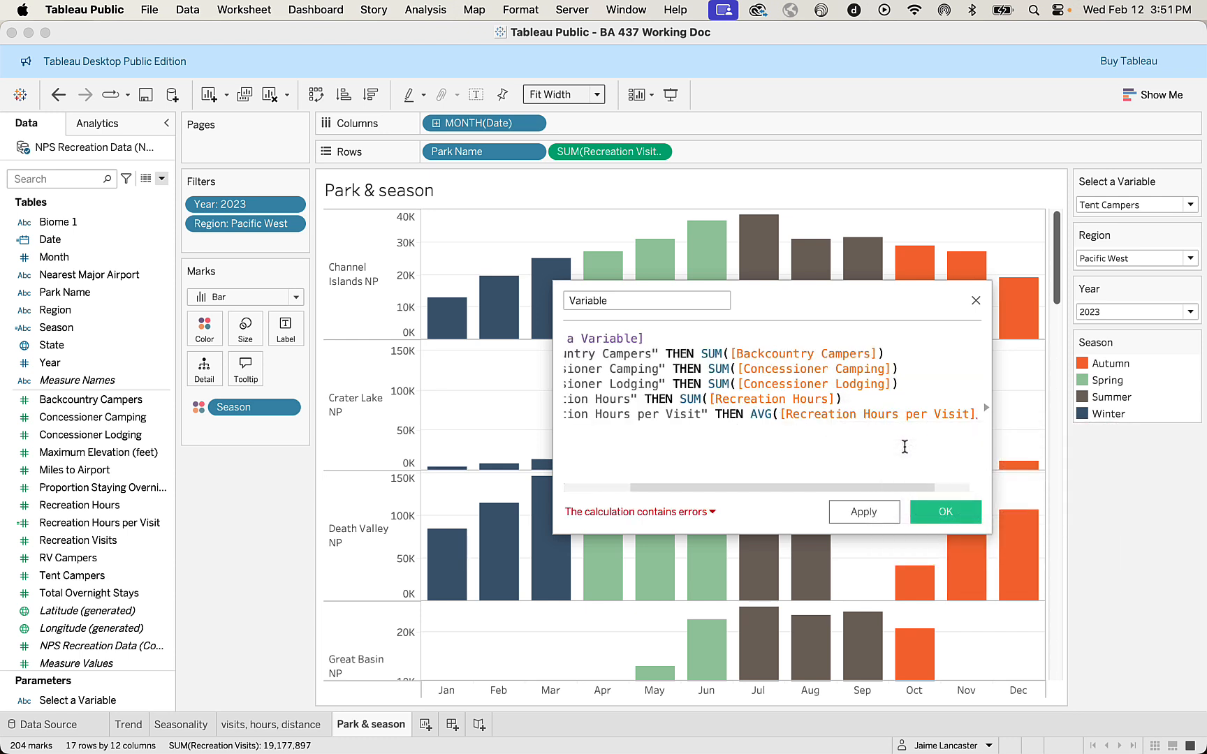
Review the Select a Variable parameter's options to see which measures the Variable formula still has to cover.
{"action": "key", "text": "Return"}
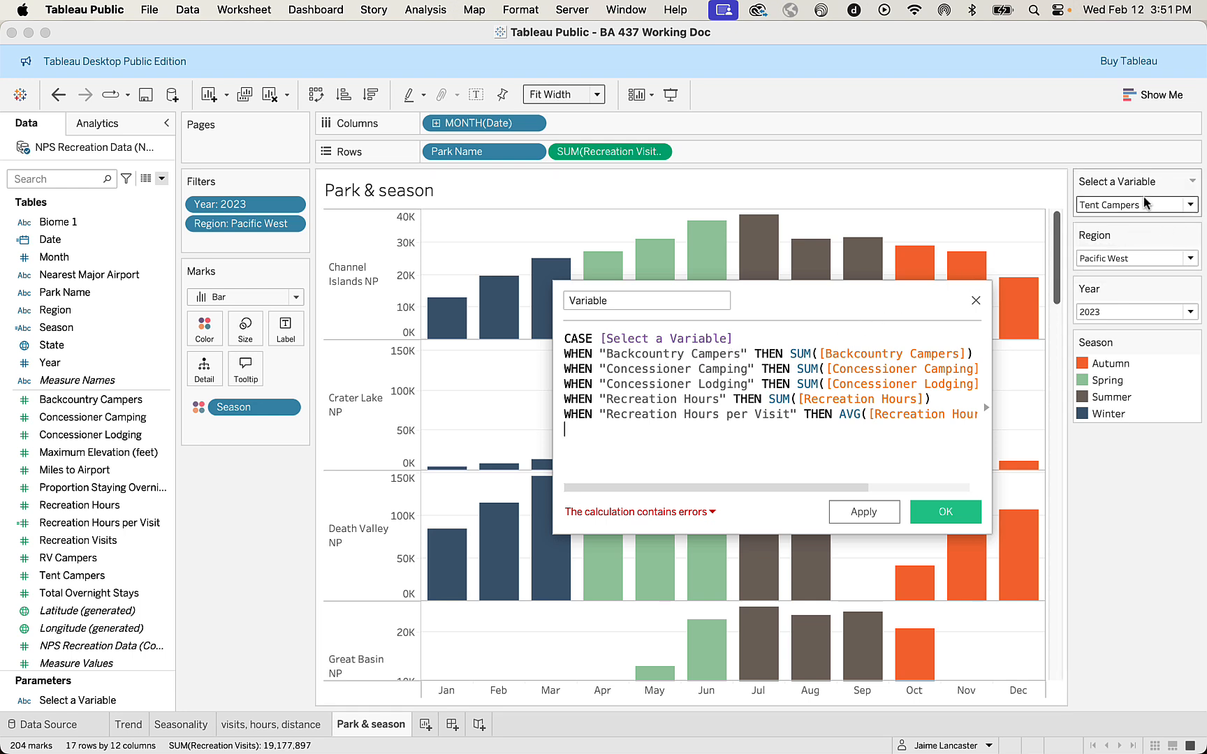
{"action": "left_click", "coordinate": [1190, 208]}
{"action": "left_click", "coordinate": [1190, 205]}
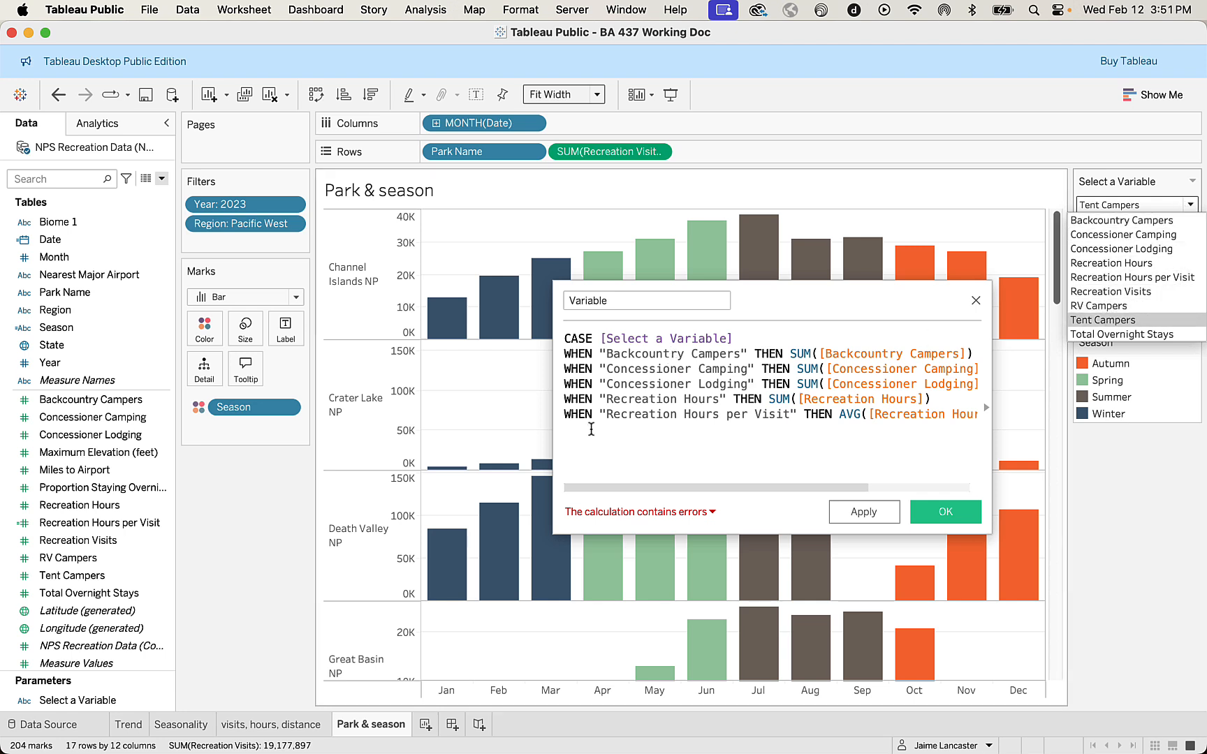
{"action": "left_click", "coordinate": [576, 433]}
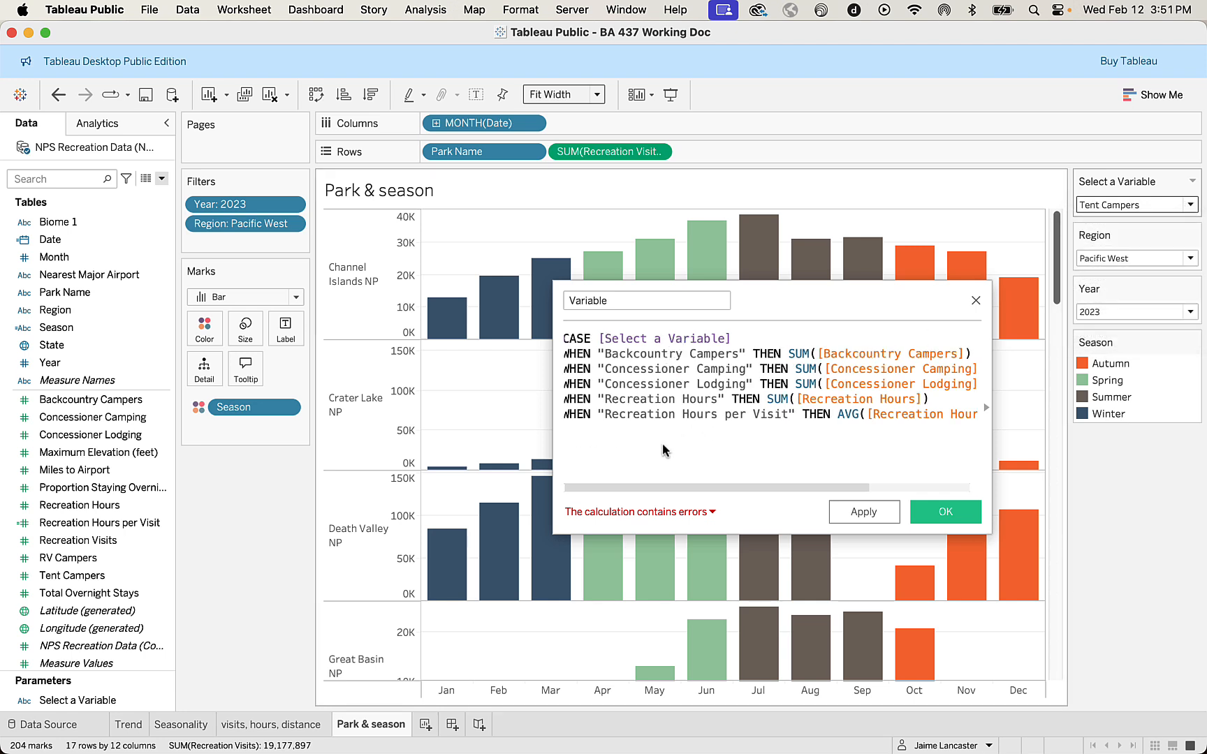
{"action": "scroll", "coordinate": [664, 451], "scroll_direction": "right", "scroll_amount": 5}
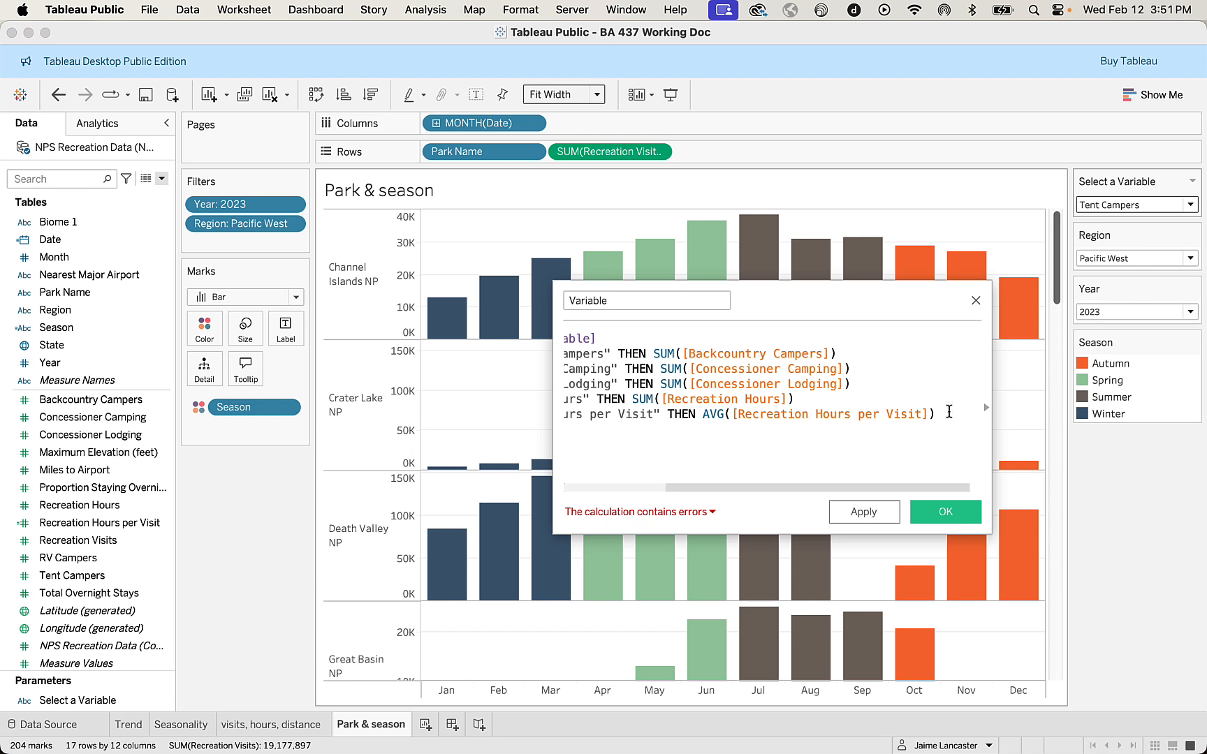
Add a formula line below Recreation Hours per Visit with the condition WHEN "Recreation Visits".
{"action": "key", "text": "Return"}
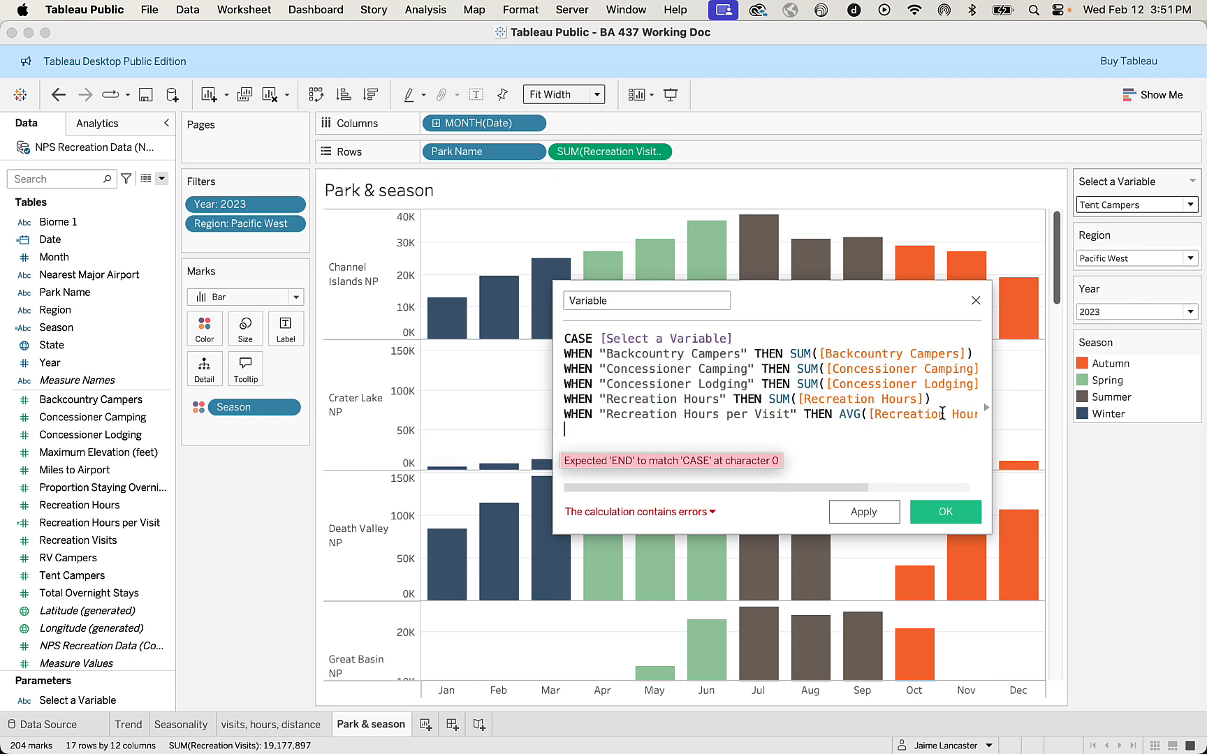
{"action": "type", "text": "WHEN "}
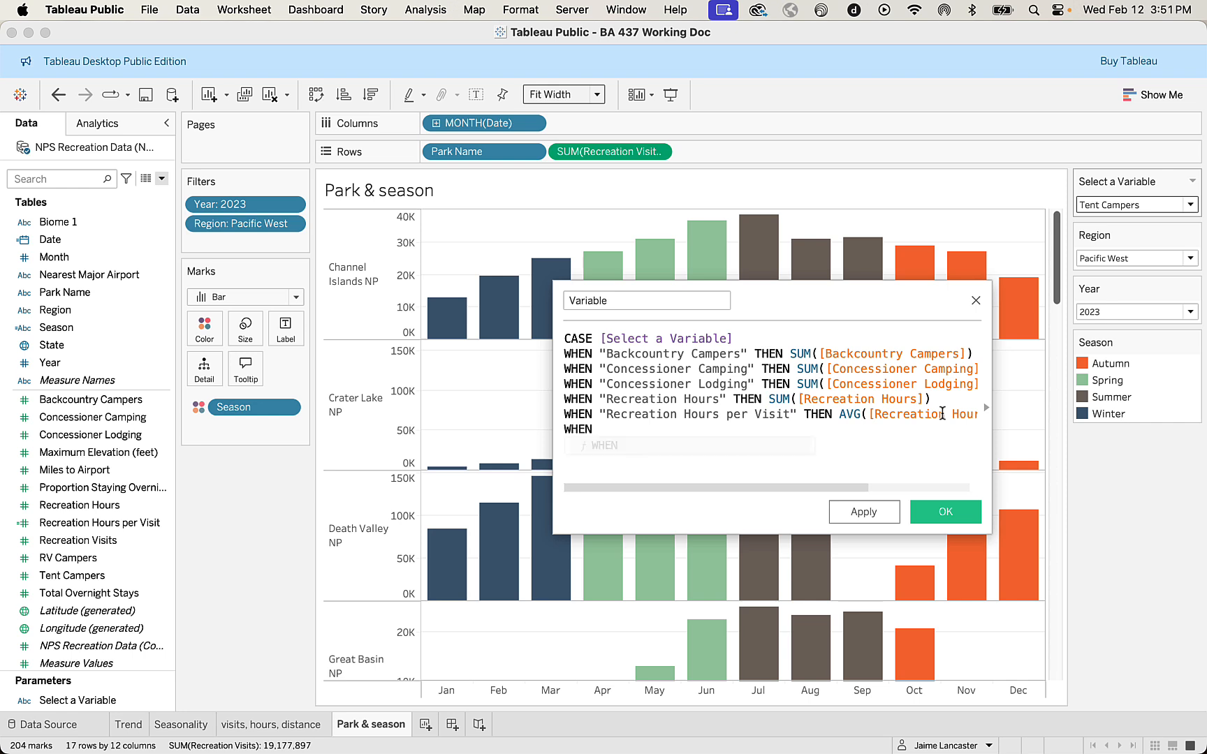
{"action": "type", "text": "\"Recreation Visits"}
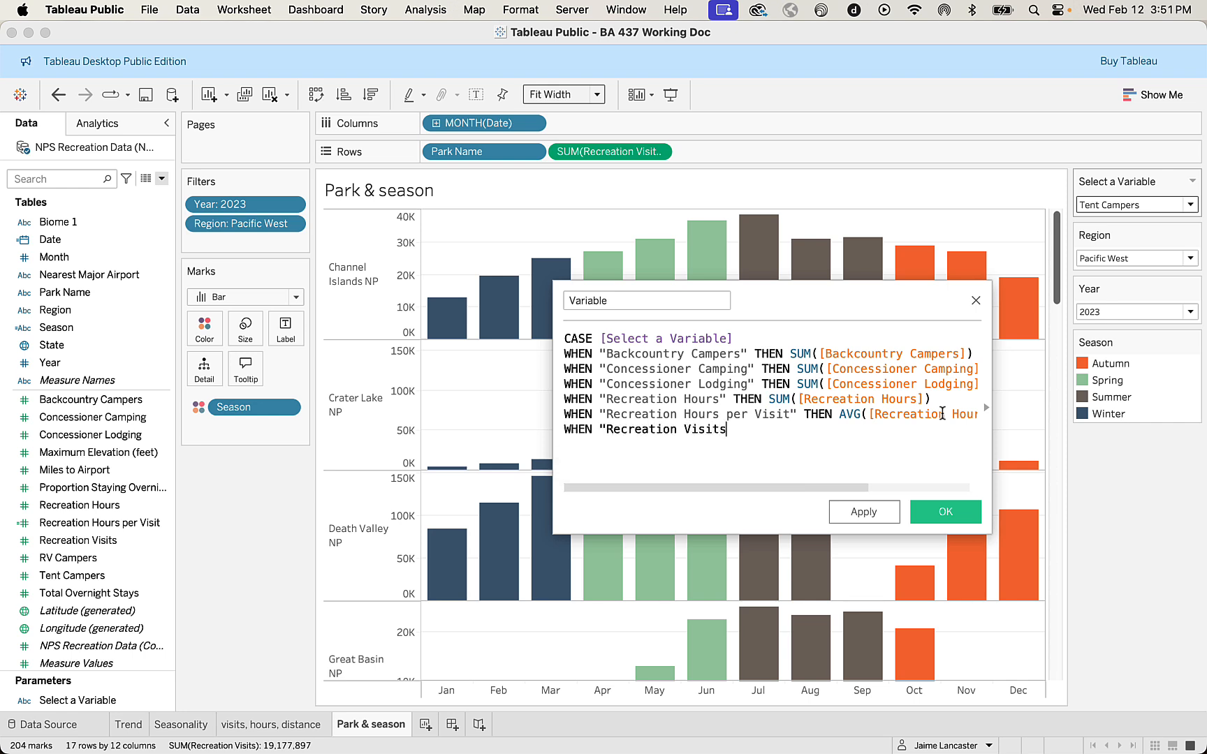
{"action": "type", "text": "\" THEN"}
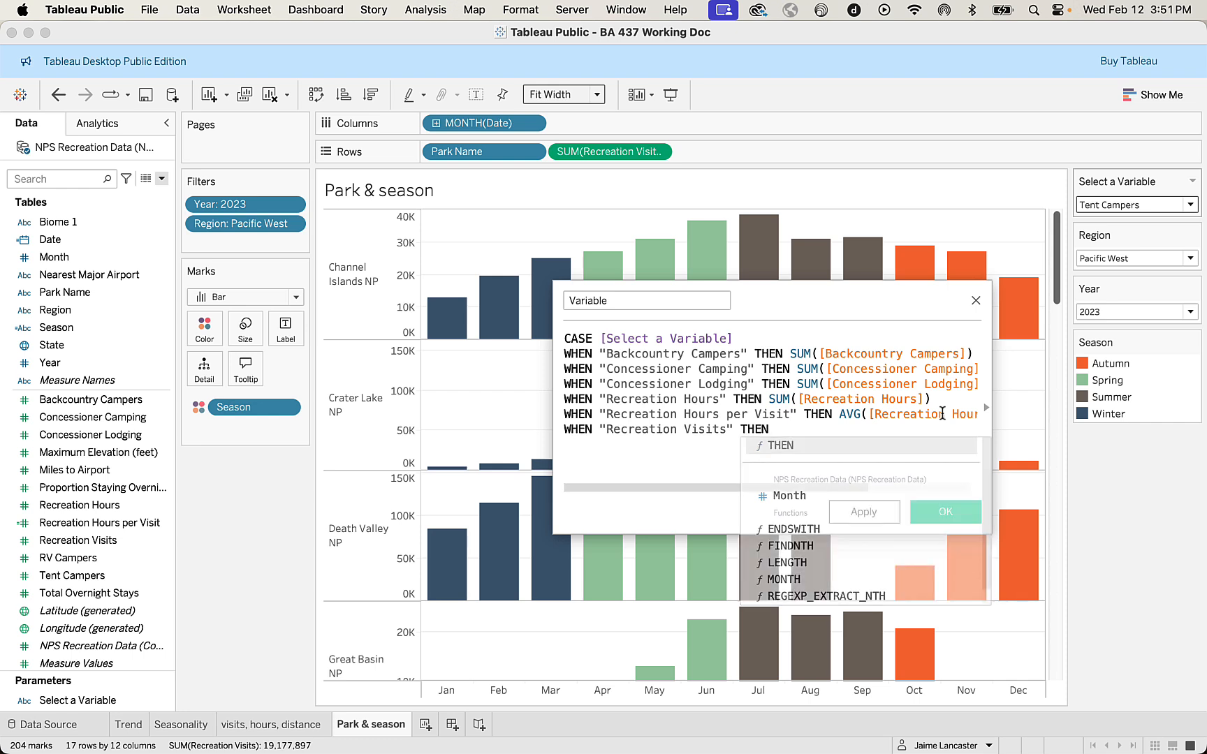
{"action": "type", "text": " su"}
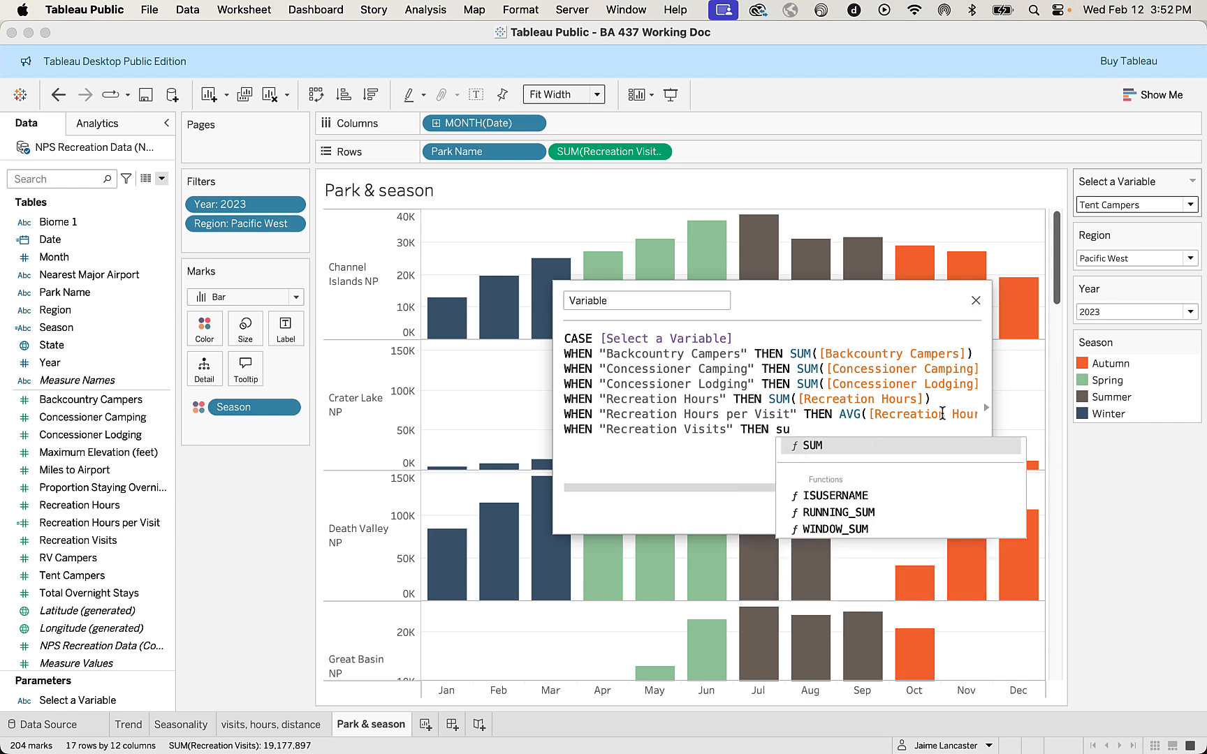
Complete the Recreation Visits condition with THEN SUM([Recreation Visits]).
{"action": "key", "text": "Return"}
{"action": "type", "text": "rec"}
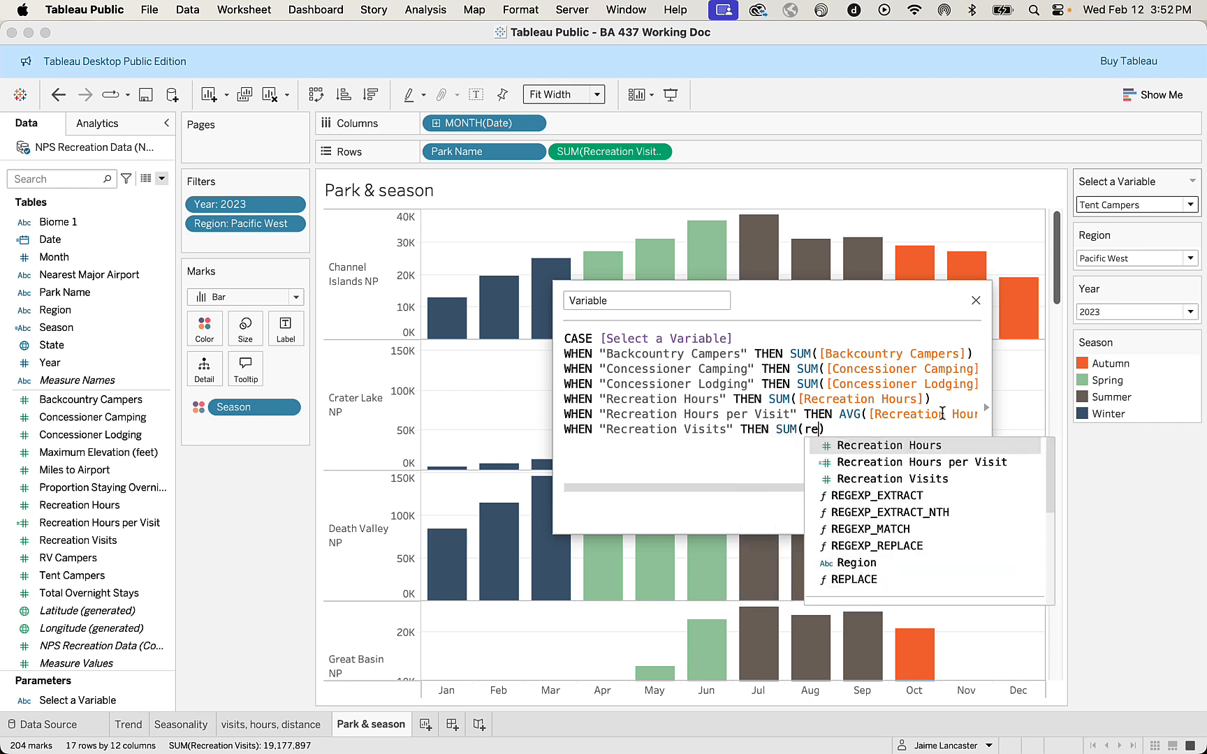
{"action": "left_click", "coordinate": [942, 478]}
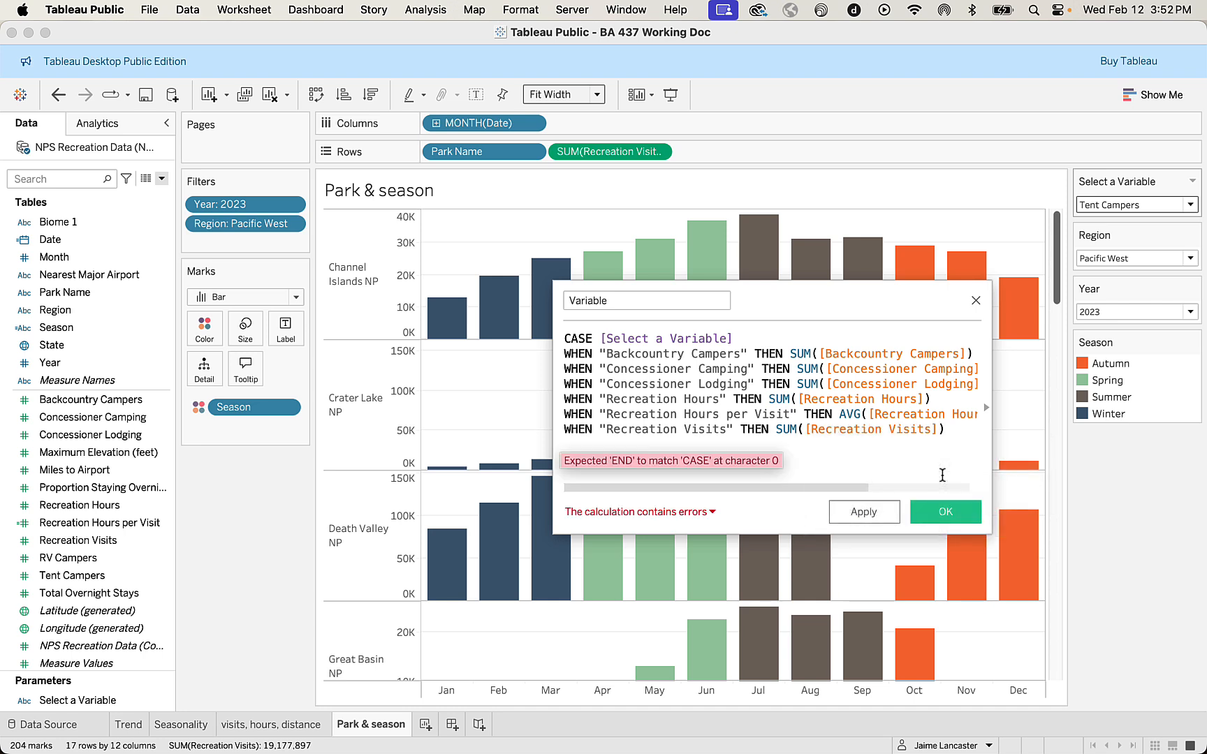
Add the line WHEN "RV Campers" THEN SUM([RV Campers]) below Recreation Visits in the Variable formula.
{"action": "key", "text": "Return"}
{"action": "type", "text": "WHEN "}
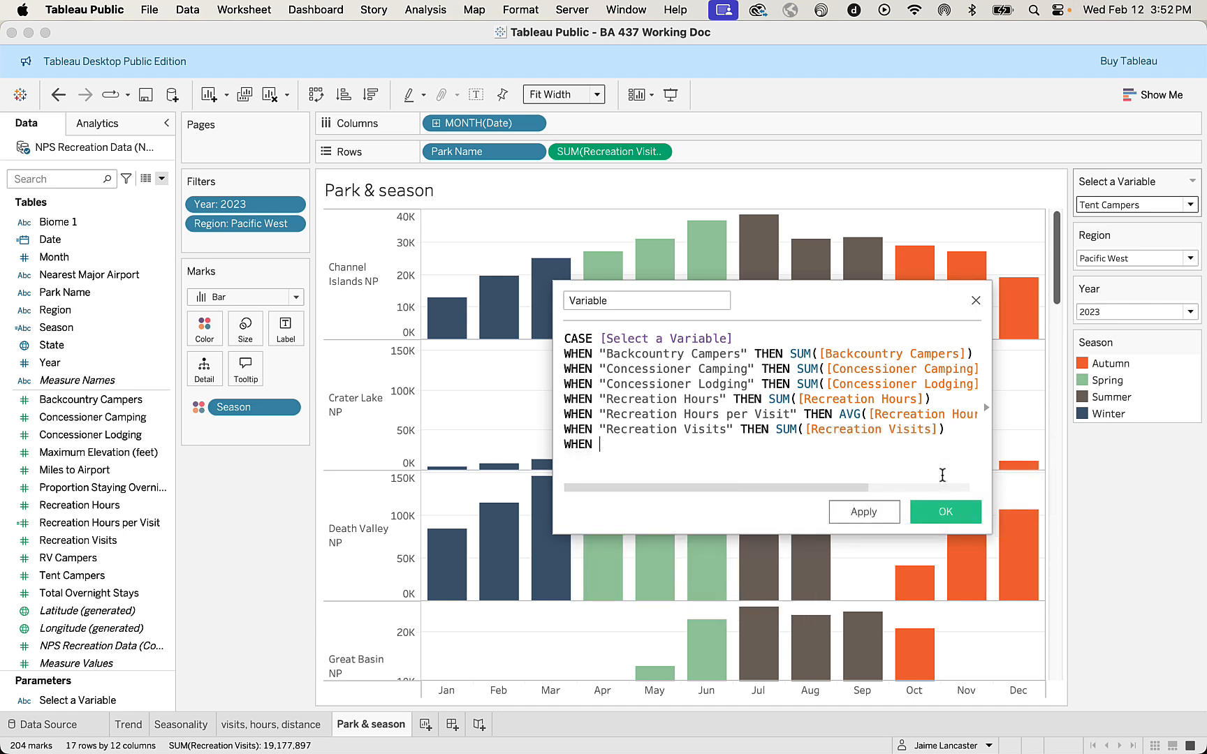
{"action": "type", "text": "\"RV Campers\" THEN"}
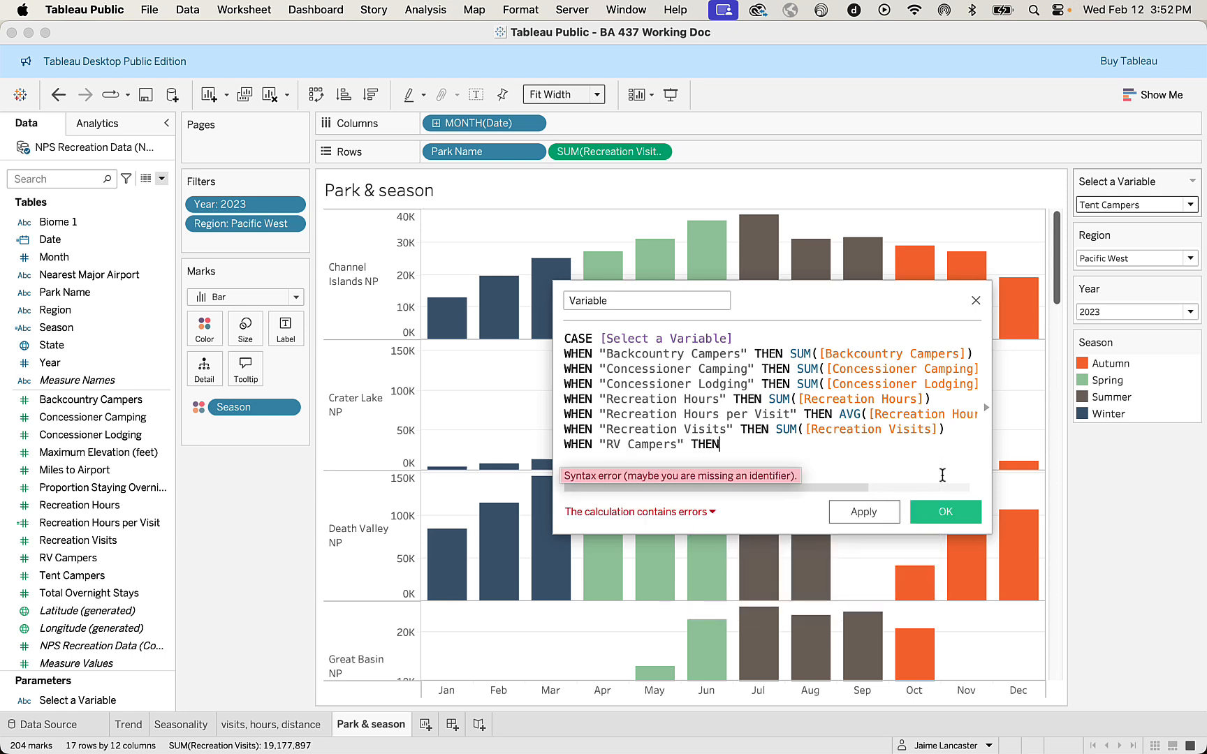
{"action": "type", "text": " SUM("}
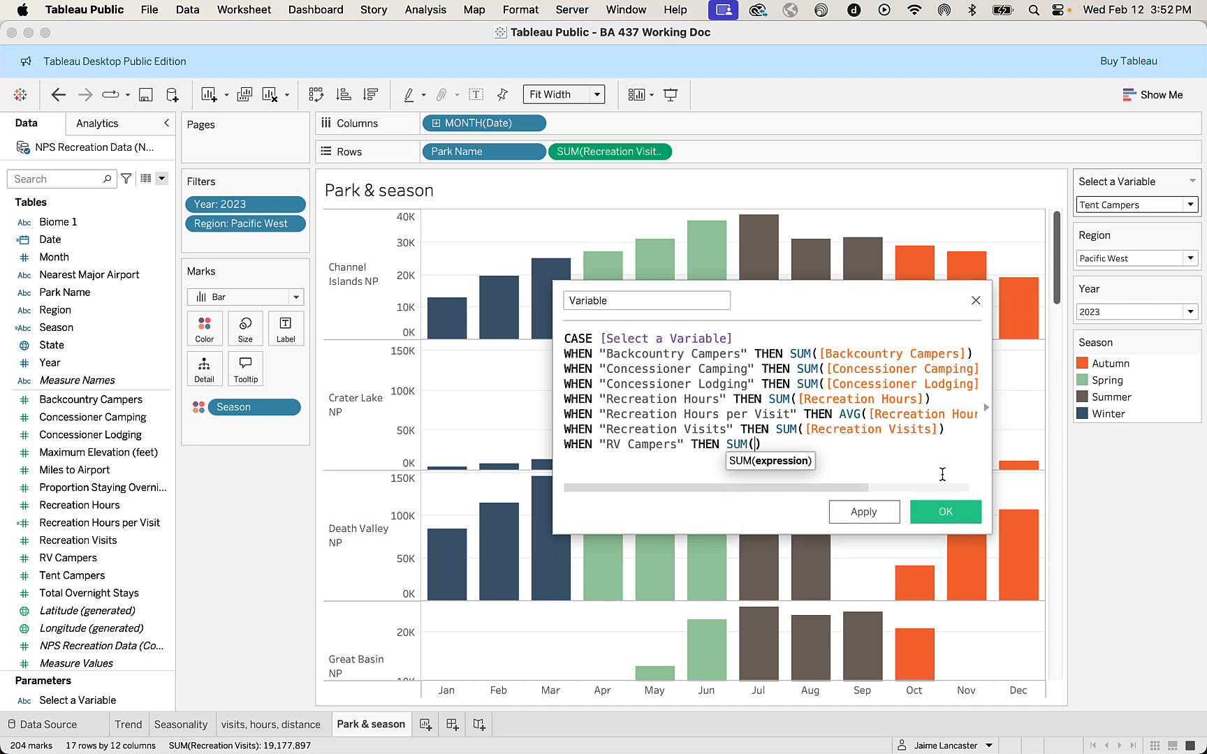
{"action": "type", "text": "RV"}
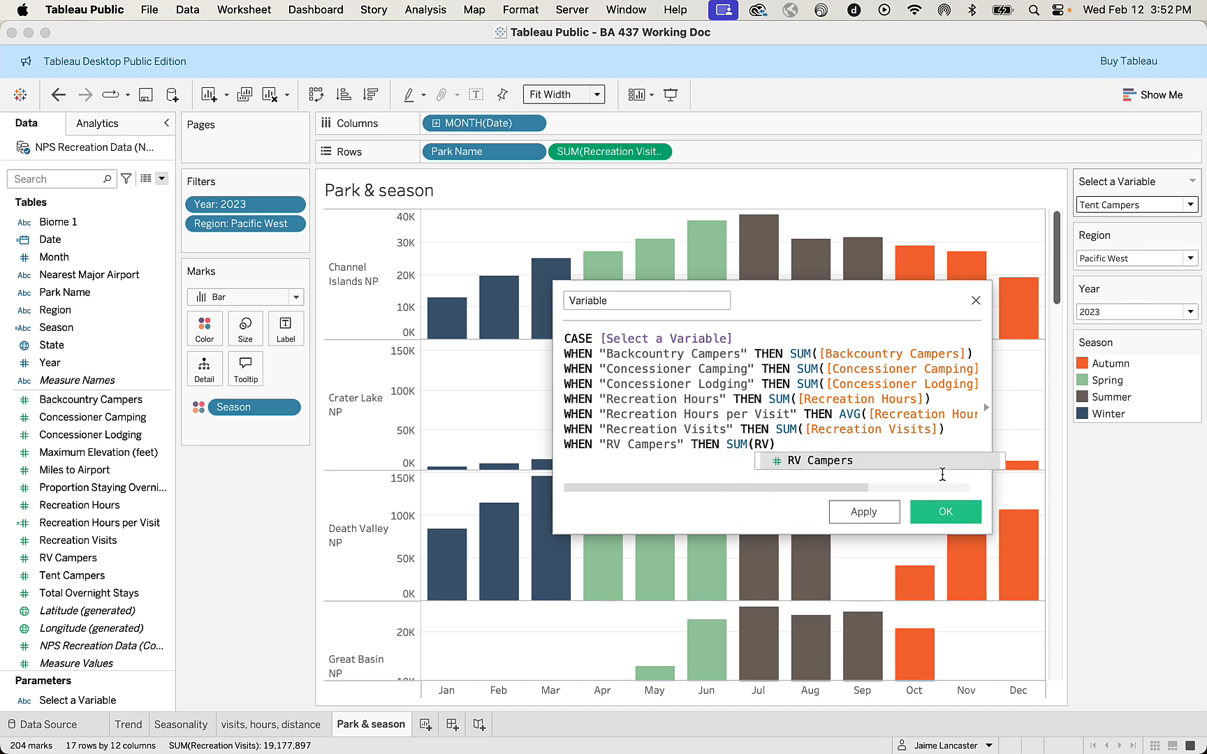
{"action": "key", "text": "Return"}
Add the line WHEN "Tent Campers" THEN SUM([Tent Campers]) below RV Campers in the formula.
{"action": "type", "text": "WHEN "}
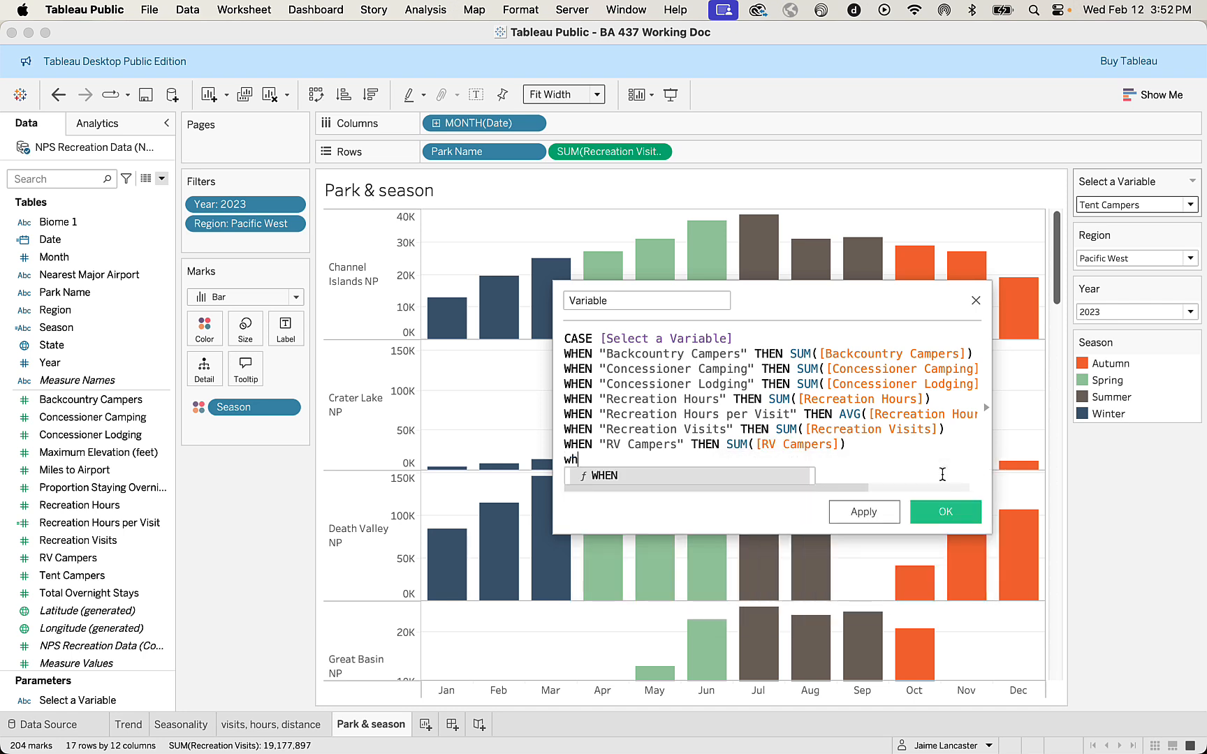
{"action": "type", "text": "\""}
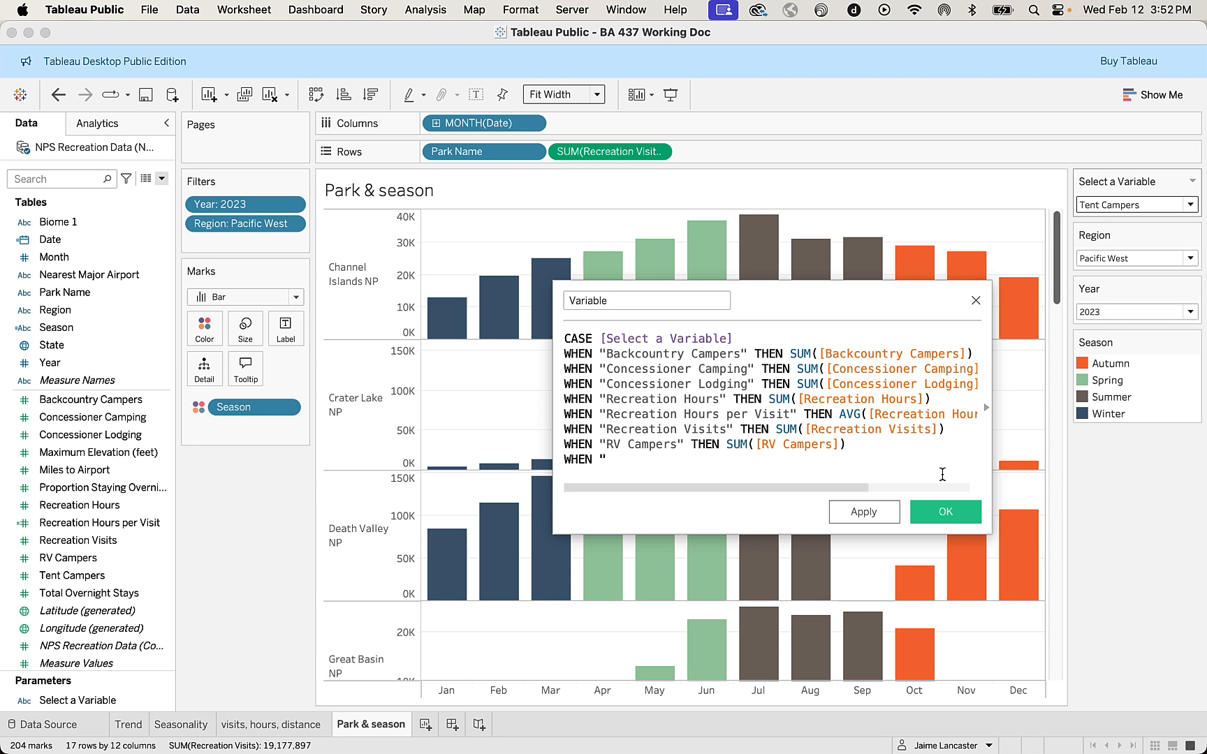
{"action": "type", "text": "Tent Campers\" th"}
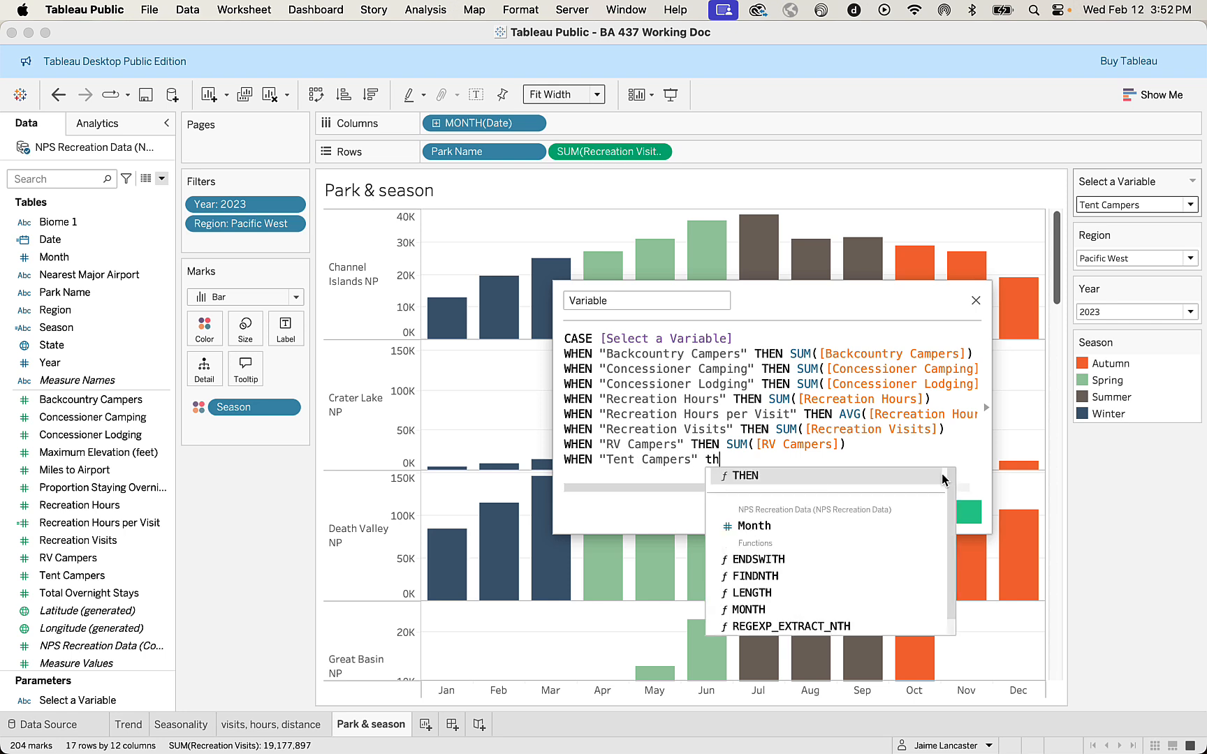
{"action": "key", "text": "Return"}
{"action": "type", "text": "su"}
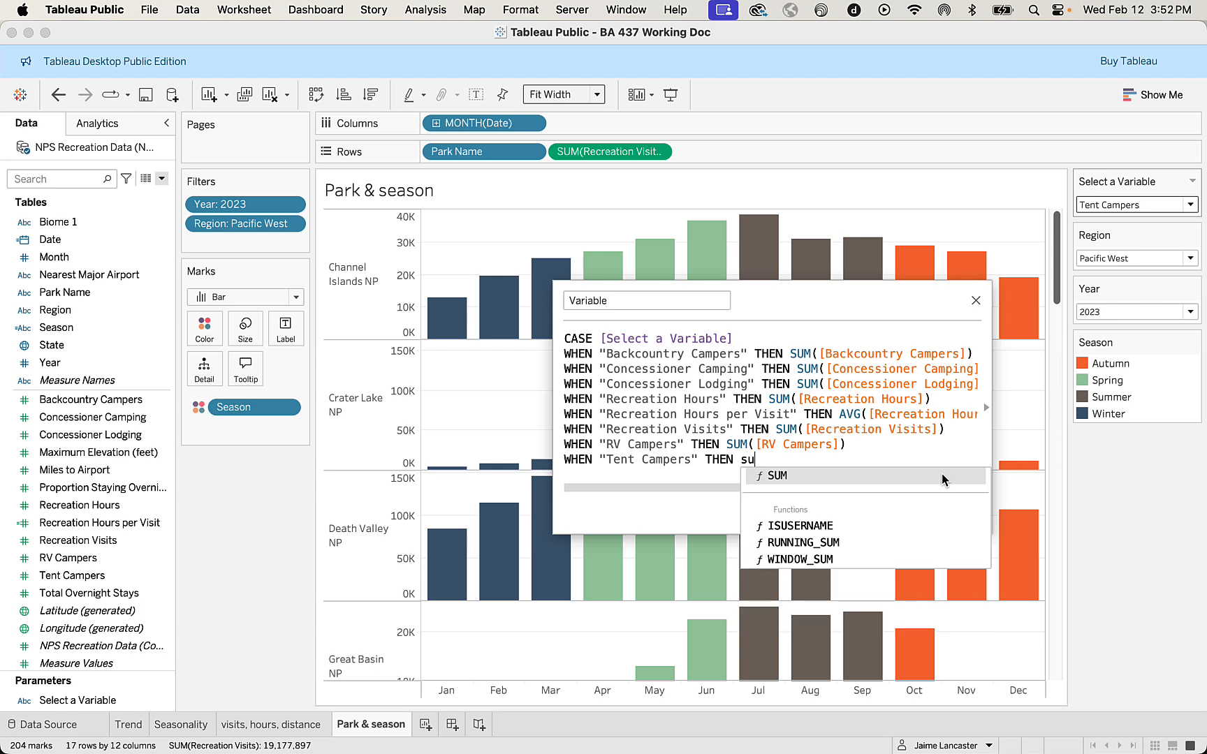
{"action": "key", "text": "Return"}
{"action": "type", "text": "ten"}
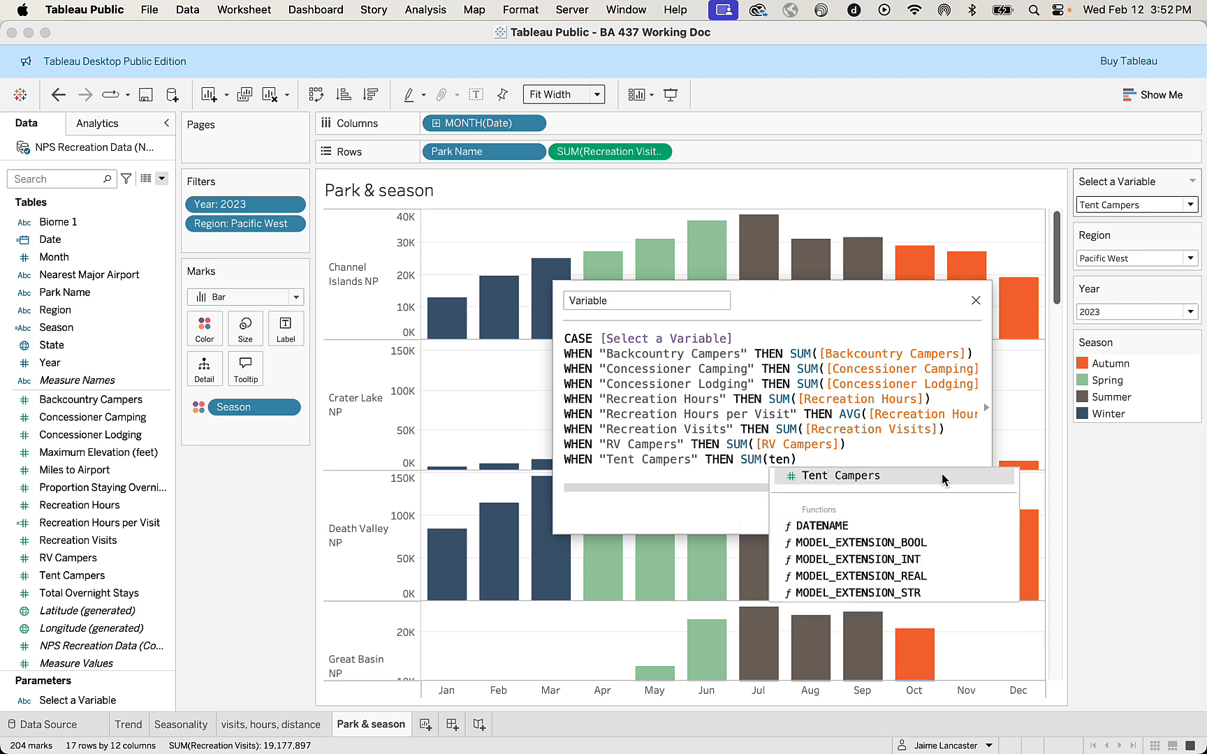
{"action": "left_click", "coordinate": [943, 478]}
Add the line WHEN "Total Overnight Stays" THEN SUM([Total Overnight Stays]) below Tent Campers in the formula.
{"action": "key", "text": "Return"}
{"action": "type", "text": "wh"}
{"action": "key", "text": "Return"}
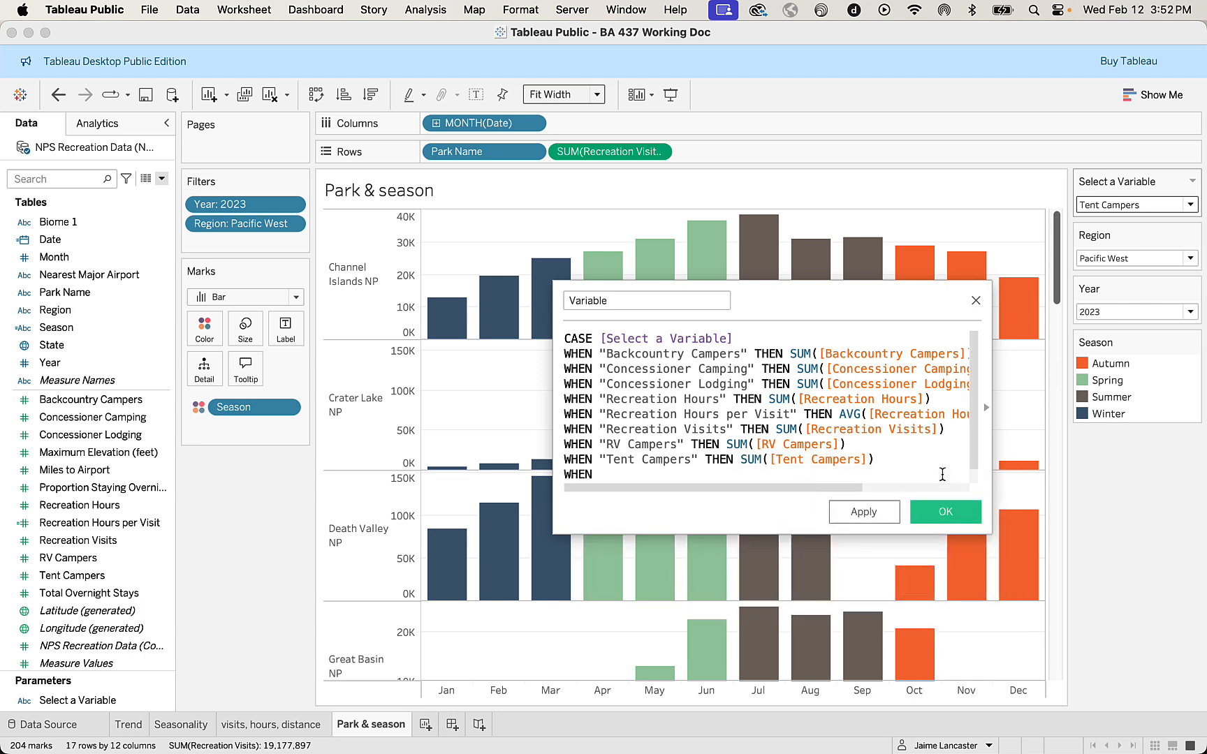
{"action": "type", "text": "\"T"}
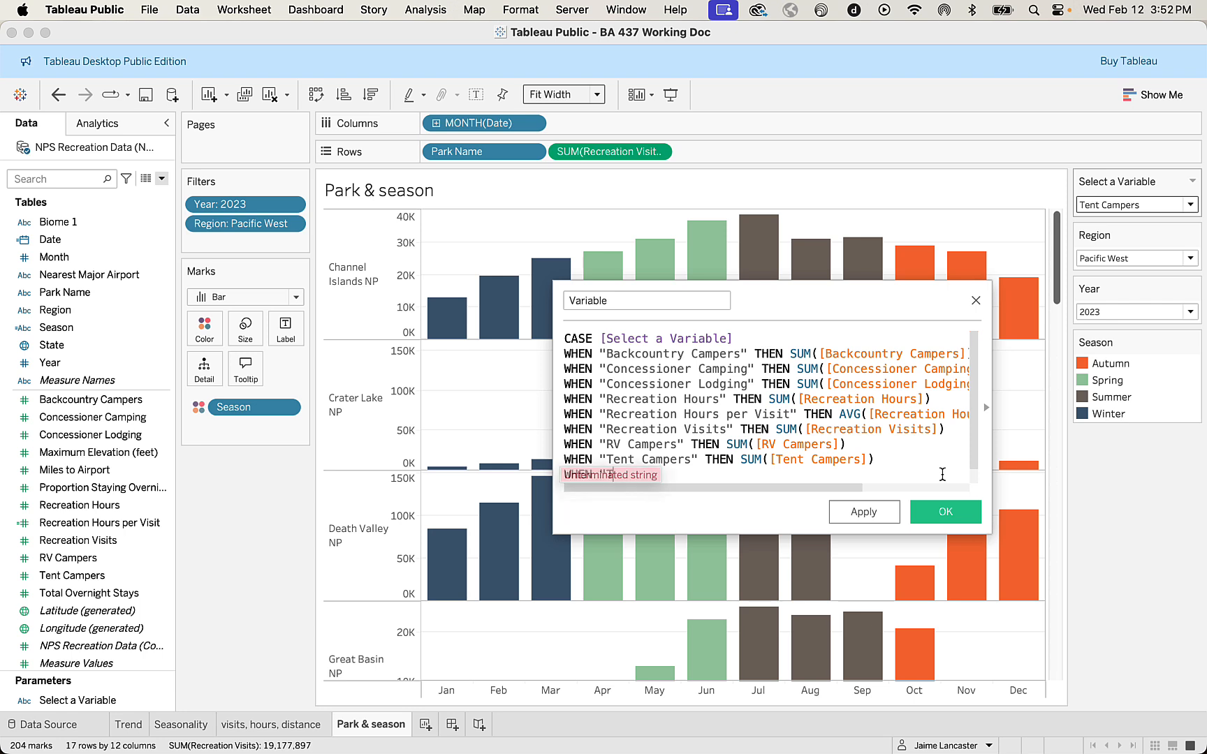
{"action": "type", "text": "otal Over"}
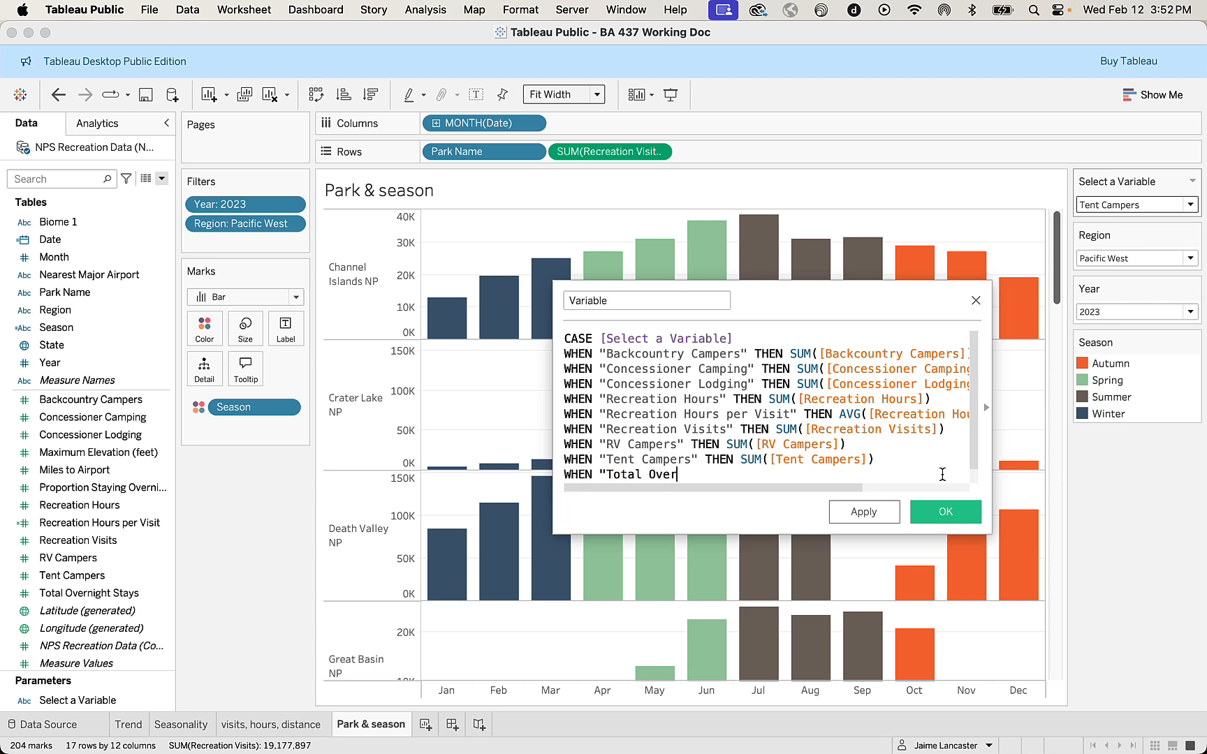
{"action": "type", "text": "night Stays\" th"}
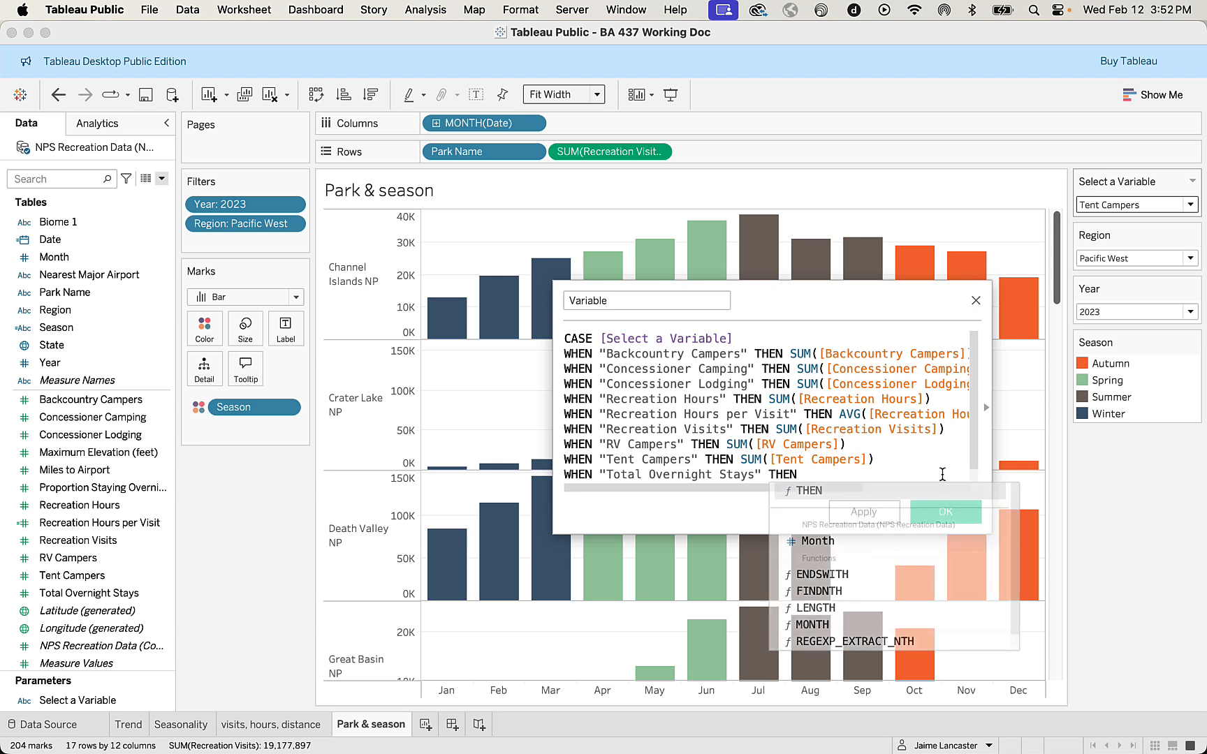
{"action": "key", "text": "Return"}
{"action": "type", "text": "su"}
{"action": "key", "text": "Return"}
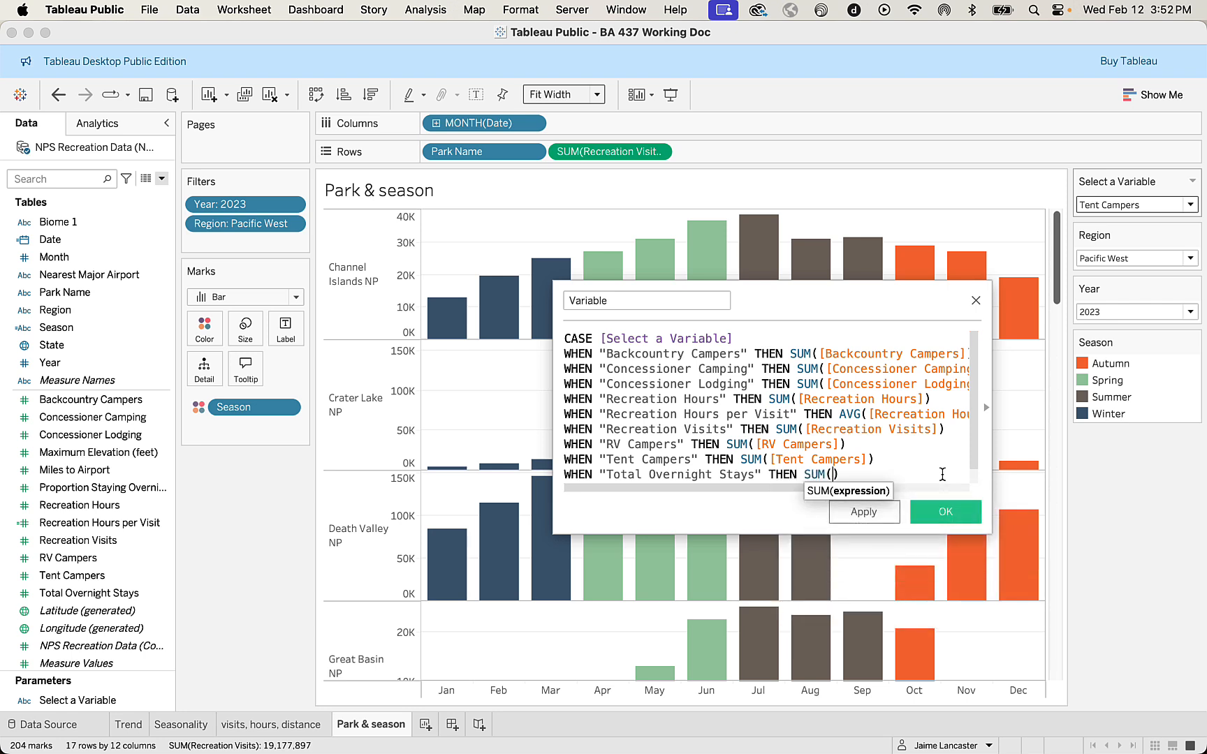
{"action": "type", "text": "tot"}
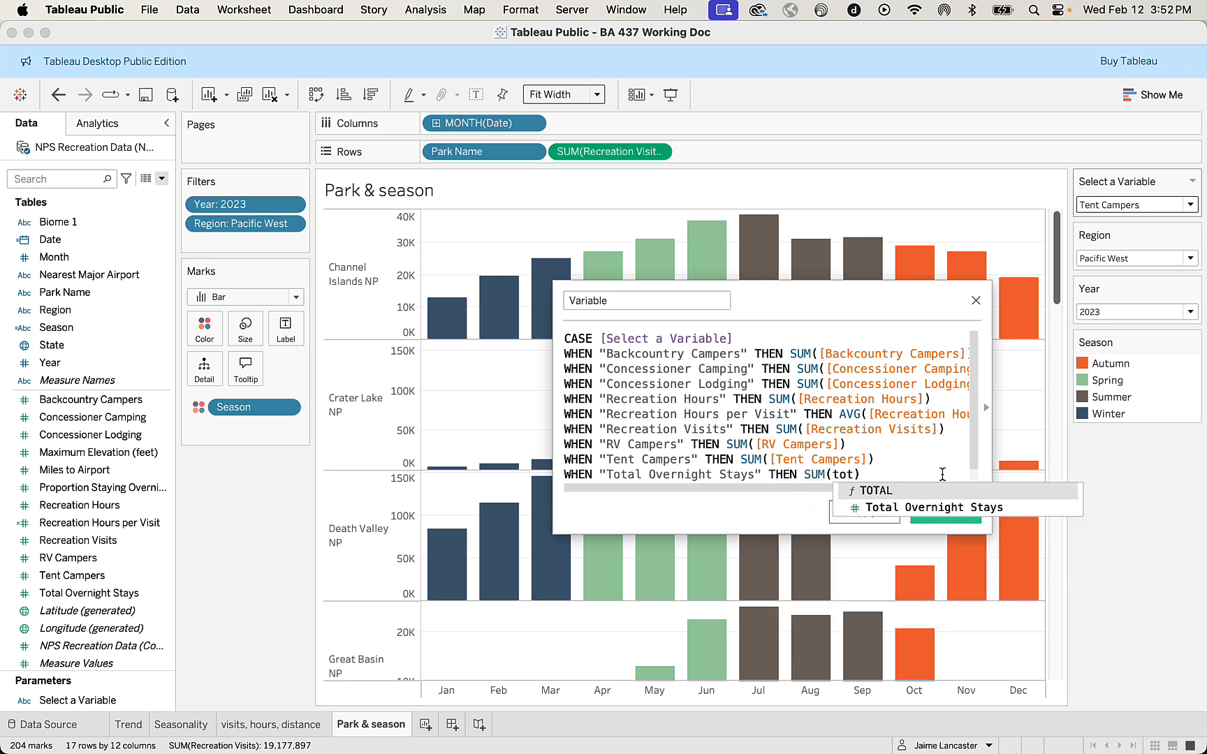
{"action": "double_click", "coordinate": [943, 507]}
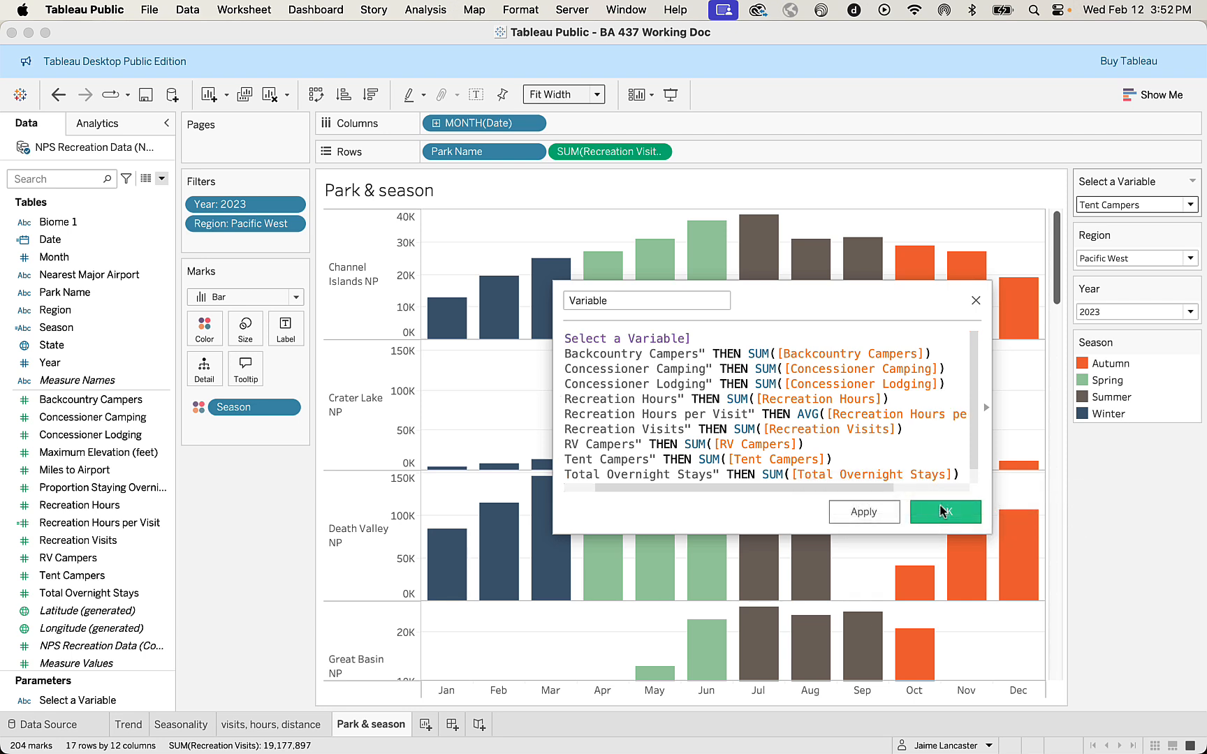
Close the CASE statement with END on its own line after Total Overnight Stays.
{"action": "key", "text": "Return"}
{"action": "type", "text": "en"}
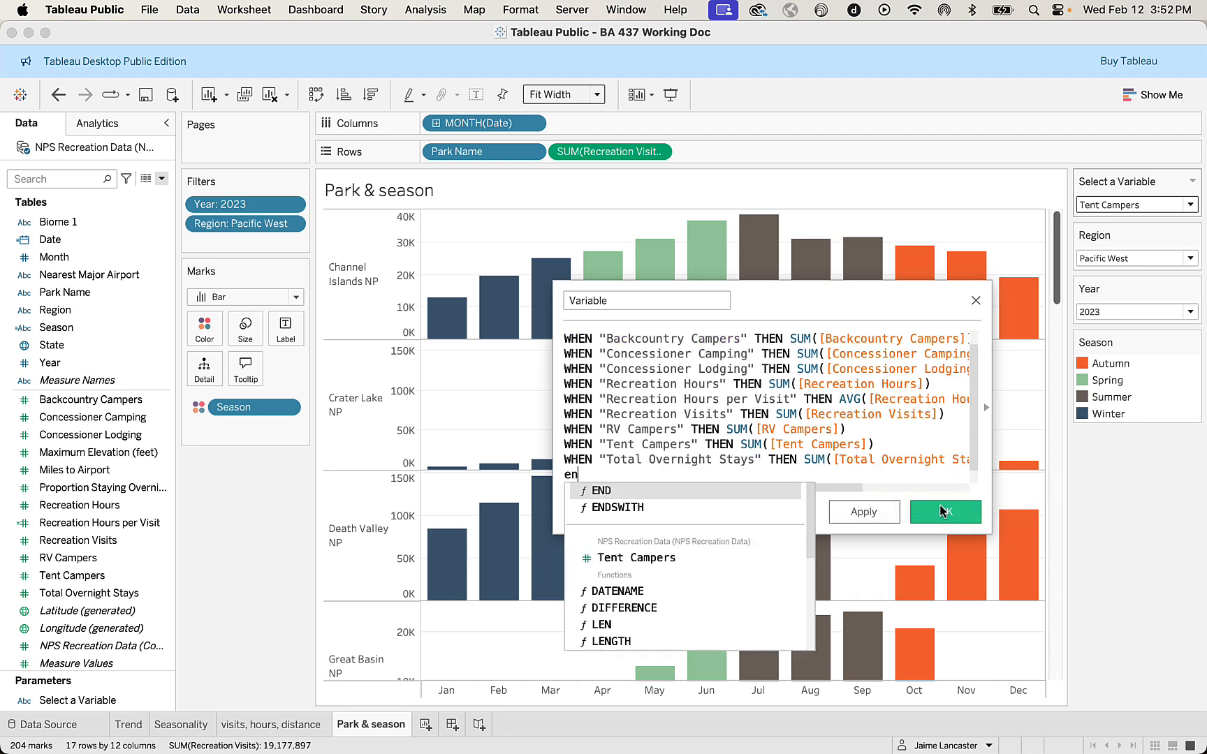
{"action": "double_click", "coordinate": [651, 493]}
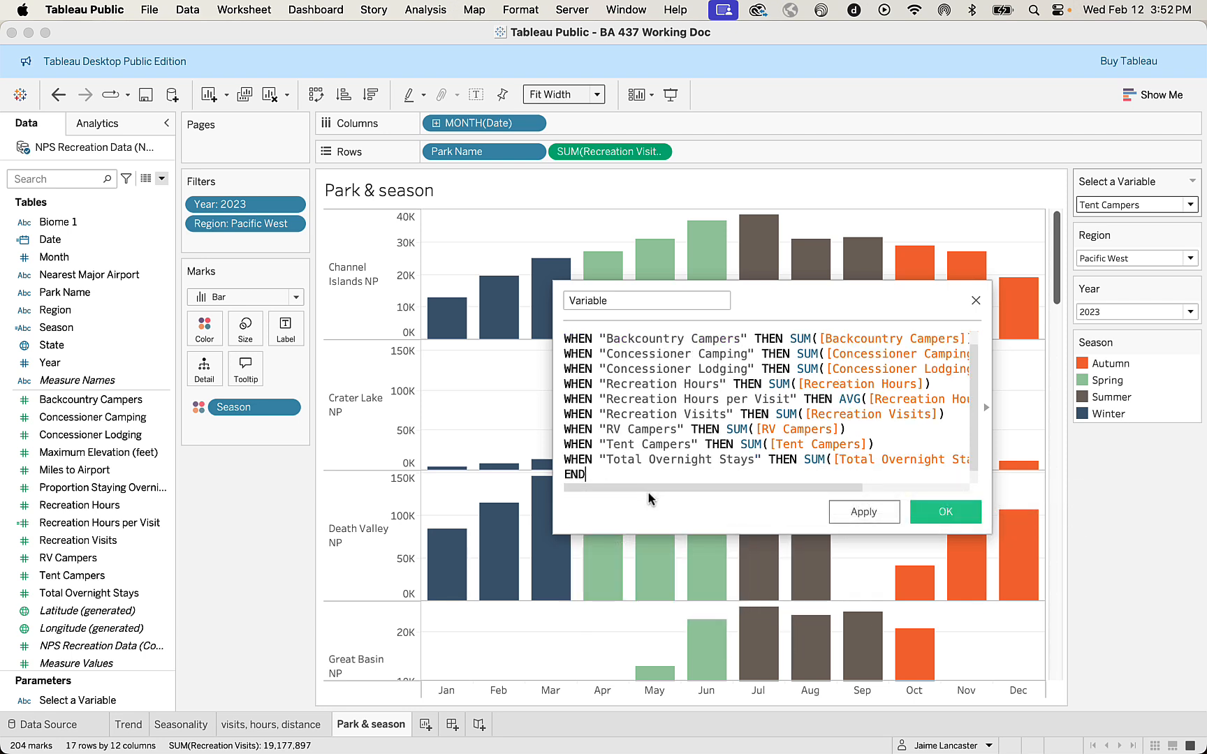
Check the full Variable formula against the Select a Variable options and save the calculated field.
{"action": "scroll", "coordinate": [717, 452], "scroll_direction": "up", "scroll_amount": 1}
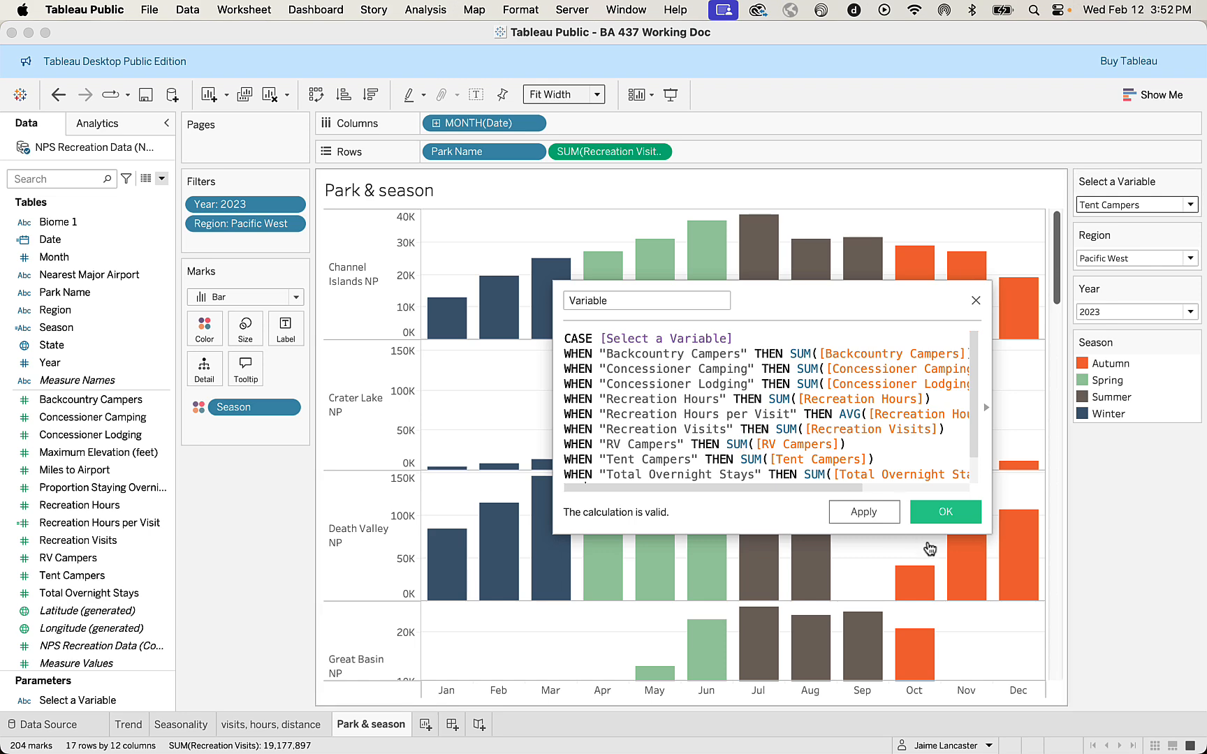
{"action": "left_click_drag", "start_coordinate": [992, 530], "coordinate": [1105, 542]}
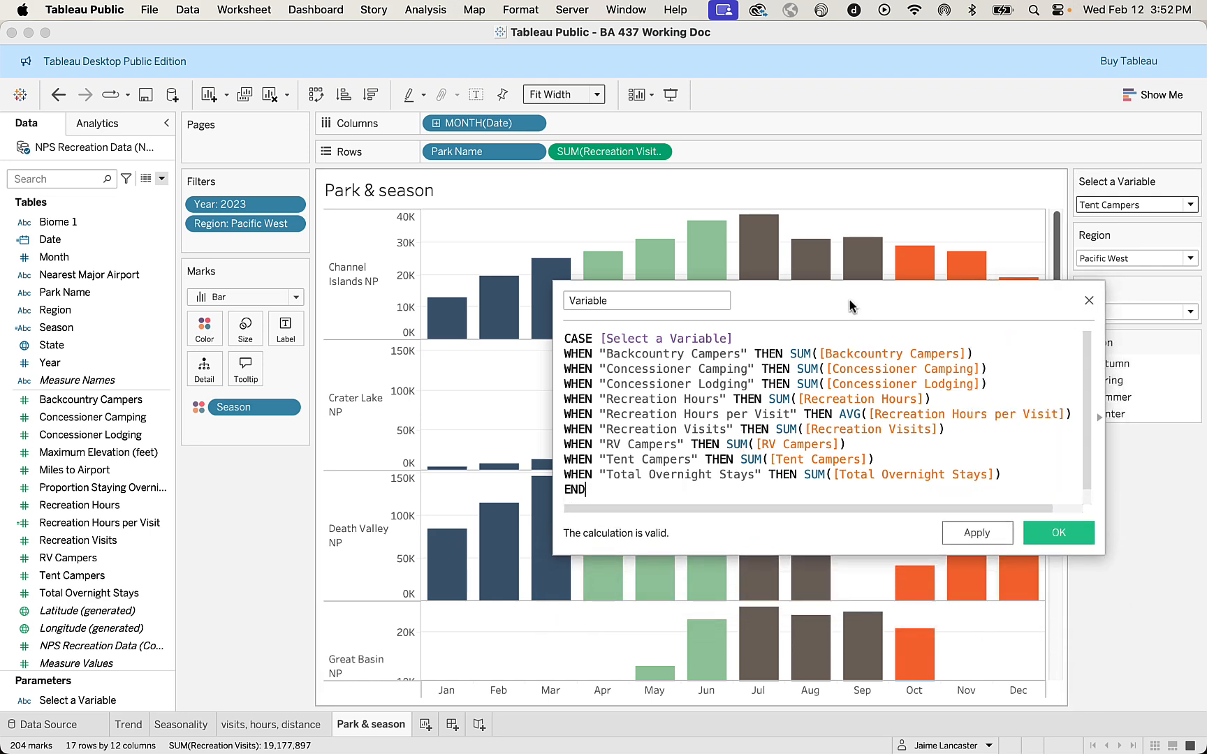
{"action": "left_click_drag", "start_coordinate": [849, 301], "coordinate": [702, 263]}
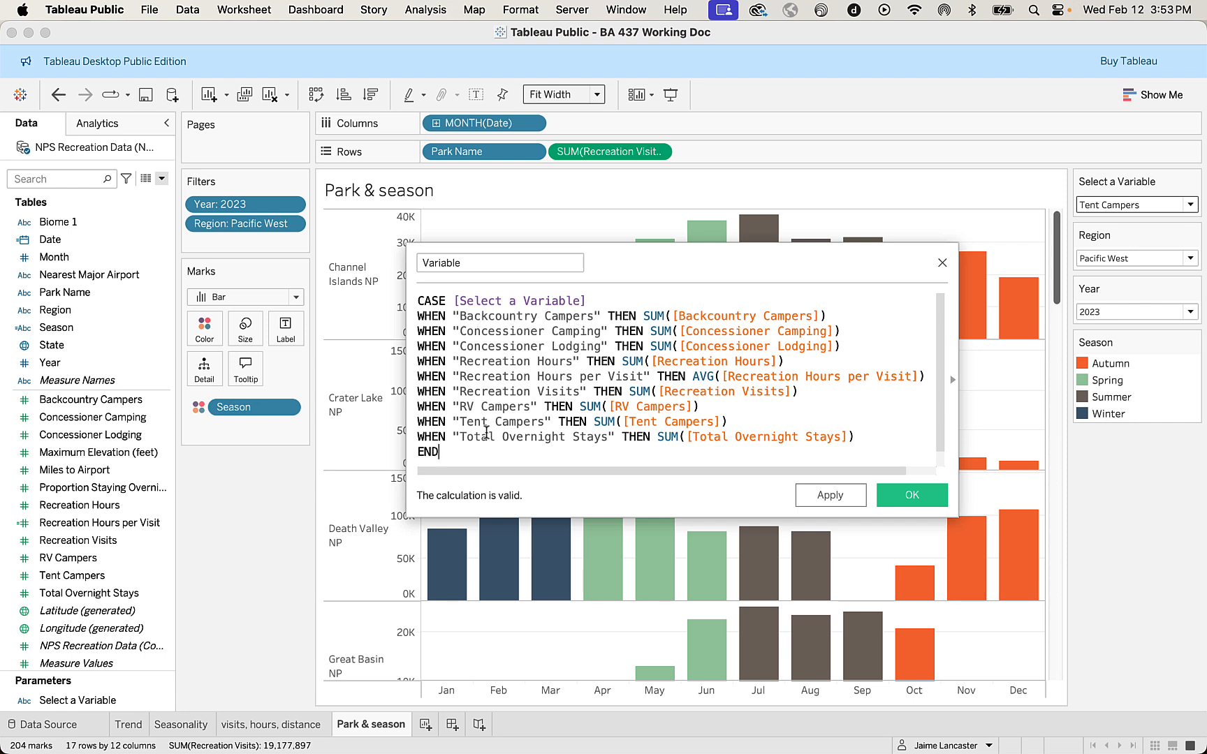
{"action": "left_click", "coordinate": [1190, 205]}
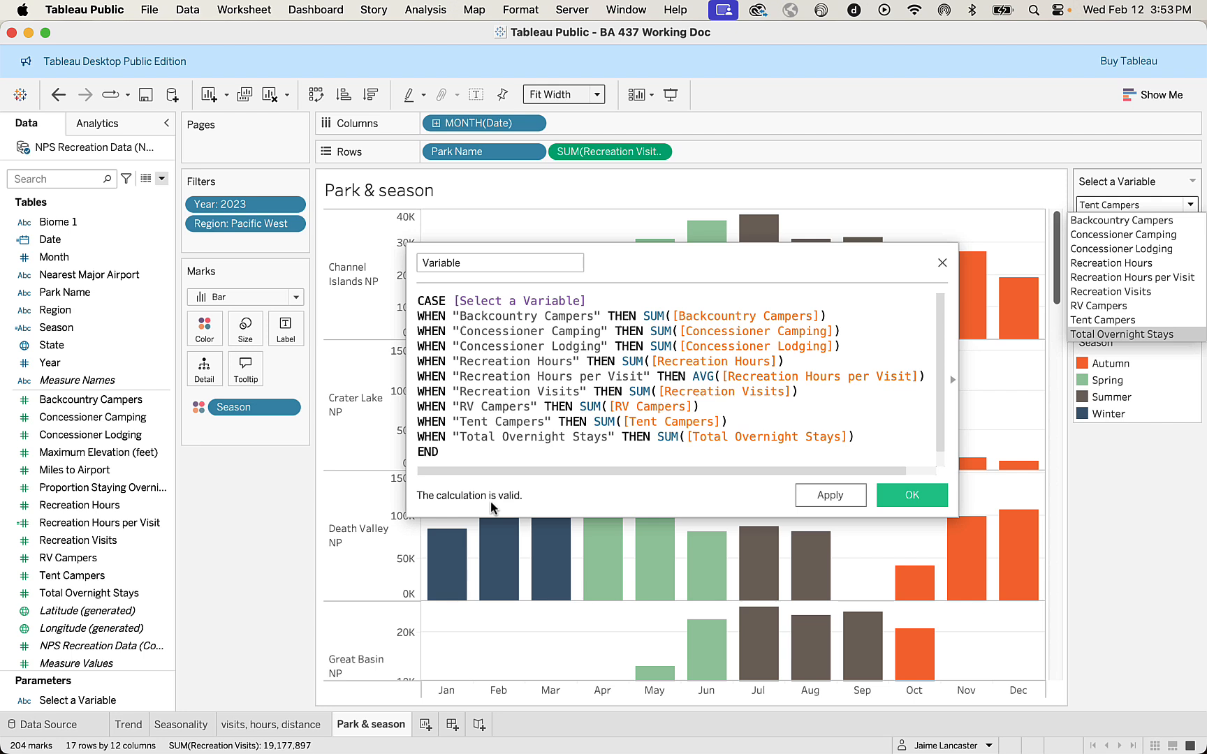
{"action": "left_click", "coordinate": [918, 495]}
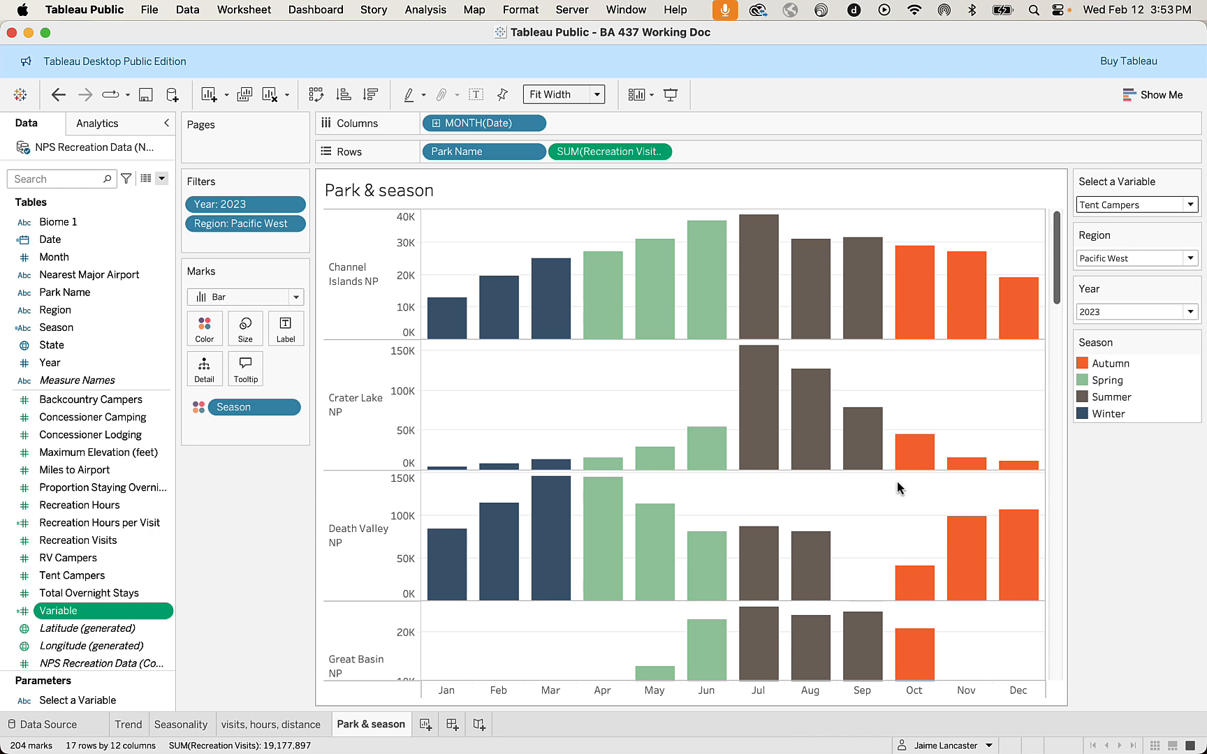
Go to the Trend sheet and show the Select a Variable parameter control on it.
{"action": "left_click", "coordinate": [125, 728]}
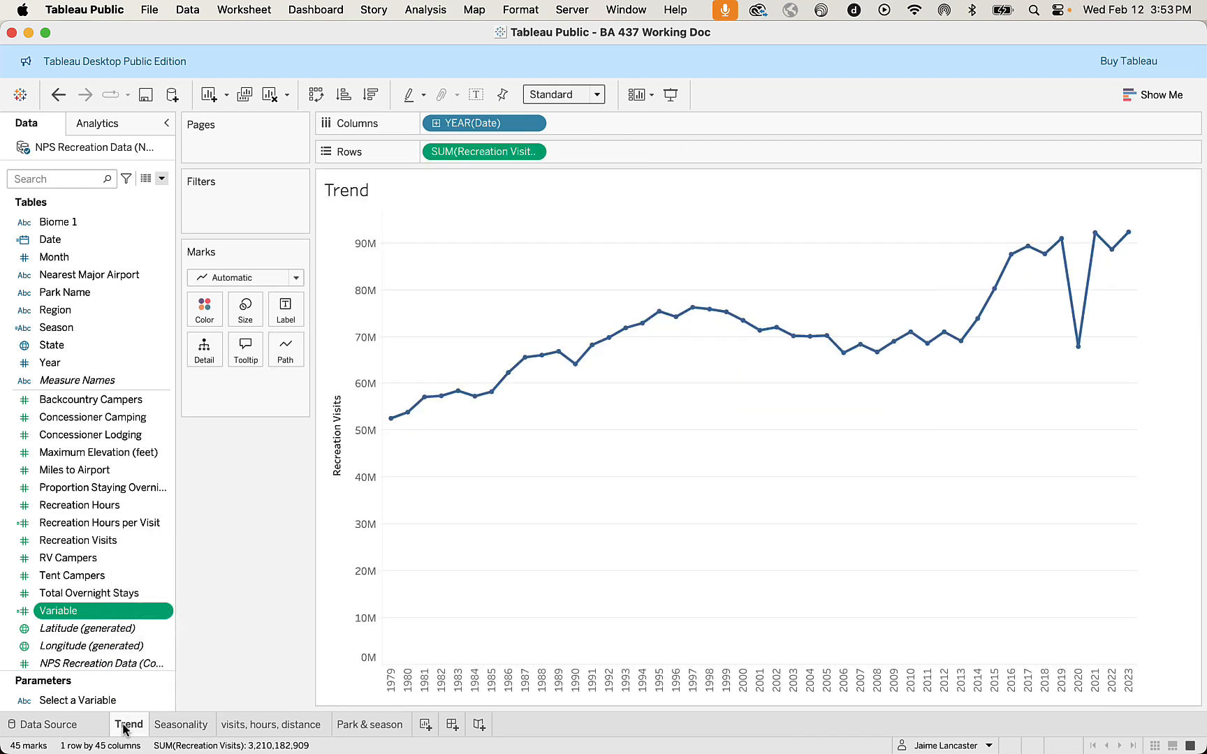
{"action": "left_click", "coordinate": [167, 702]}
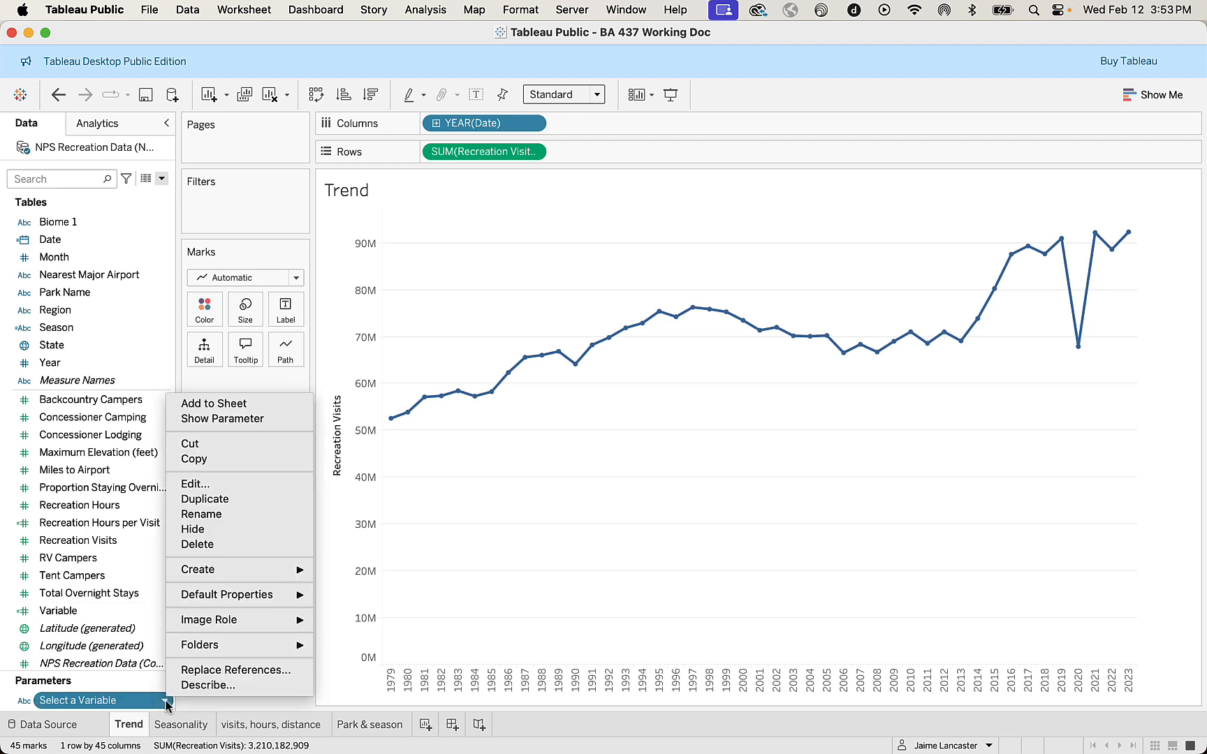
{"action": "left_click", "coordinate": [226, 419]}
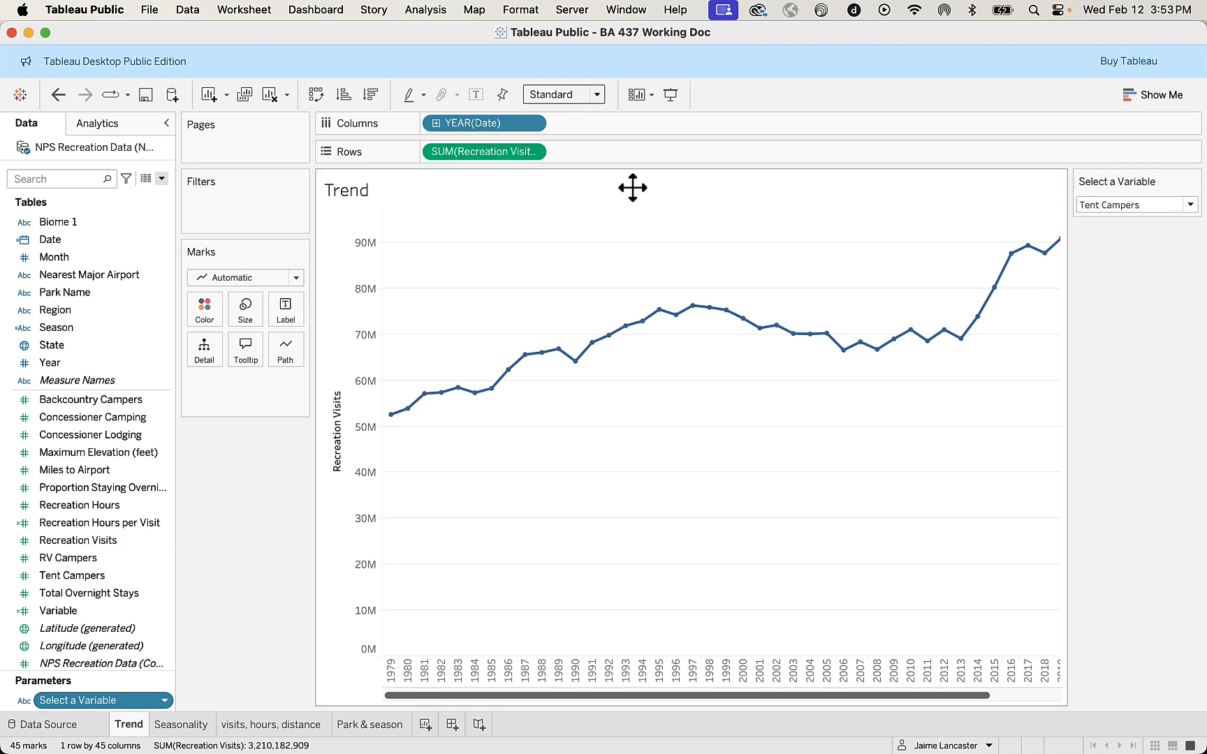
Replace SUM(Recreation Visits) on Rows with the Variable field and set Select a Variable to Recreation Visits.
{"action": "left_click_drag", "start_coordinate": [486, 151], "coordinate": [140, 313]}
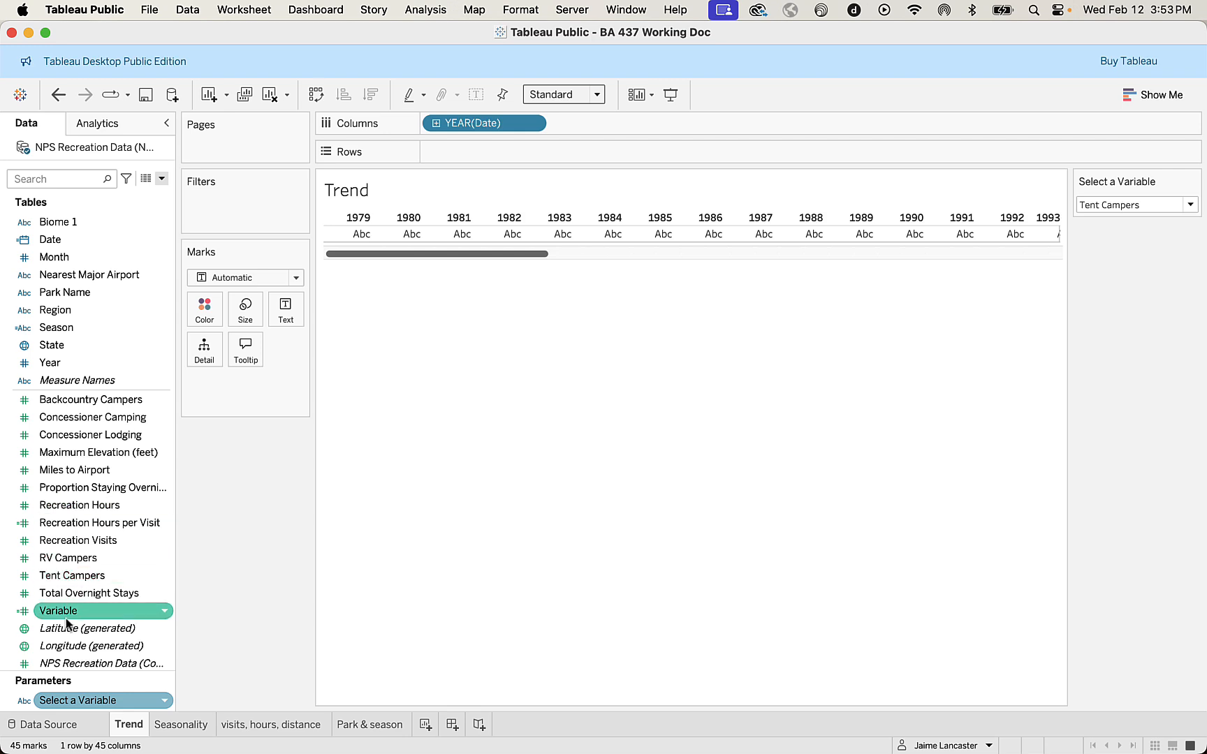
{"action": "left_click_drag", "start_coordinate": [70, 612], "coordinate": [483, 149]}
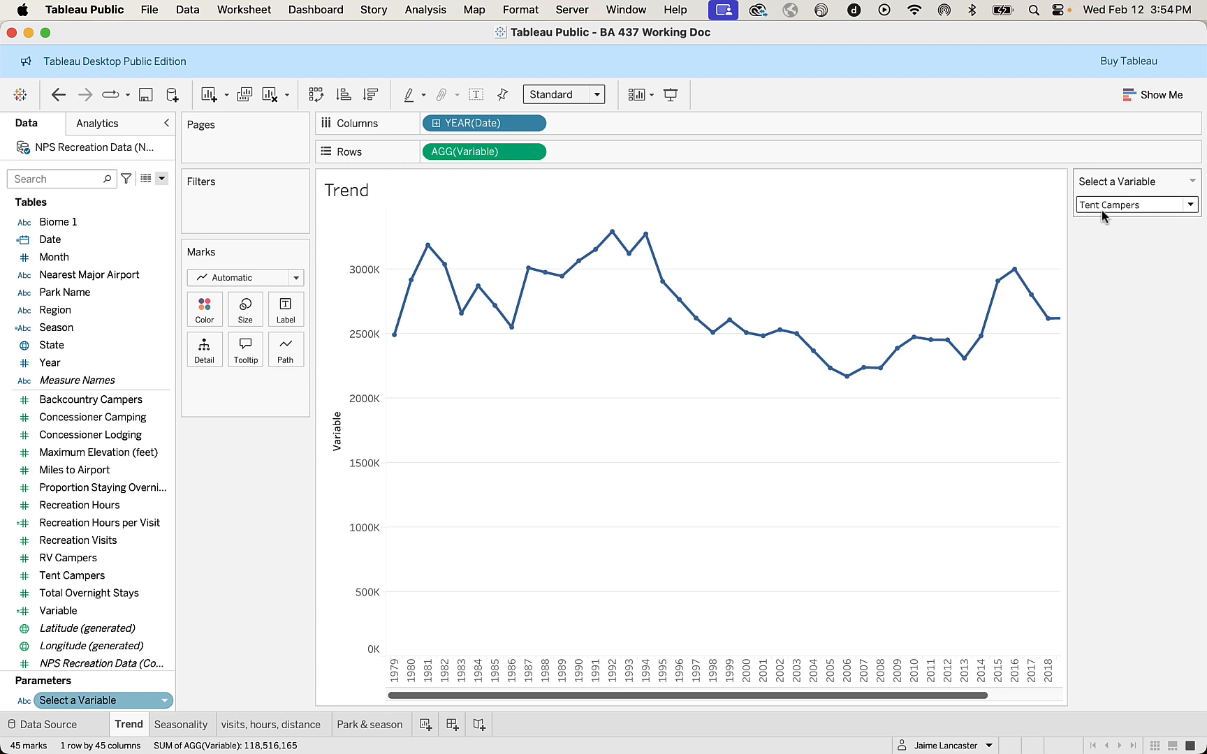
{"action": "left_click", "coordinate": [1189, 206]}
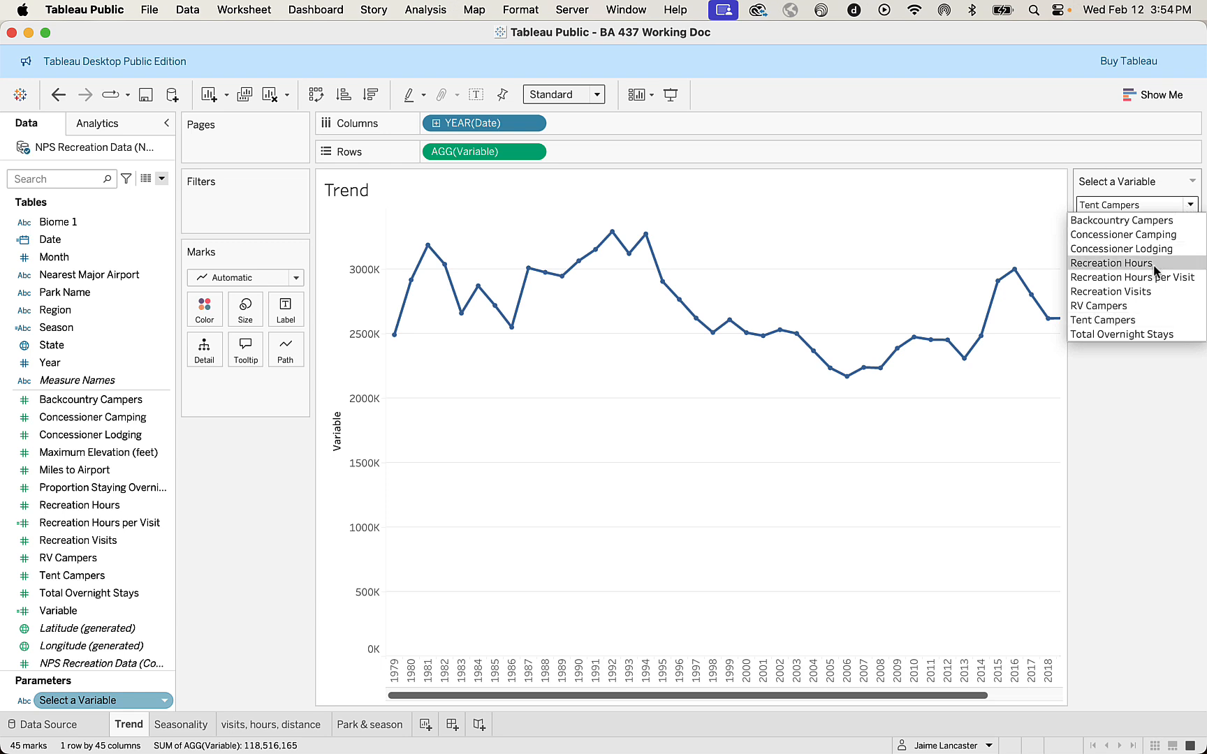
{"action": "left_click", "coordinate": [1137, 291]}
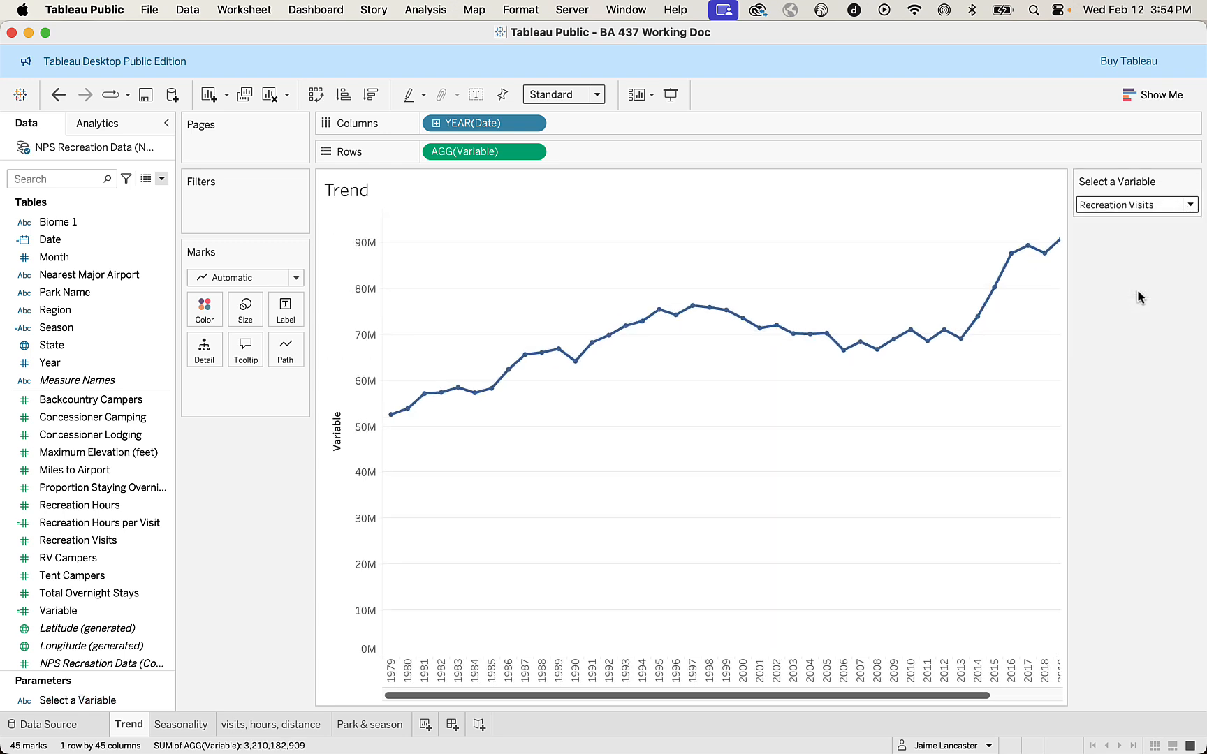
Set the Trend line chart's fit to Fit Width.
{"action": "scroll", "coordinate": [872, 550], "scroll_direction": "right", "scroll_amount": 5}
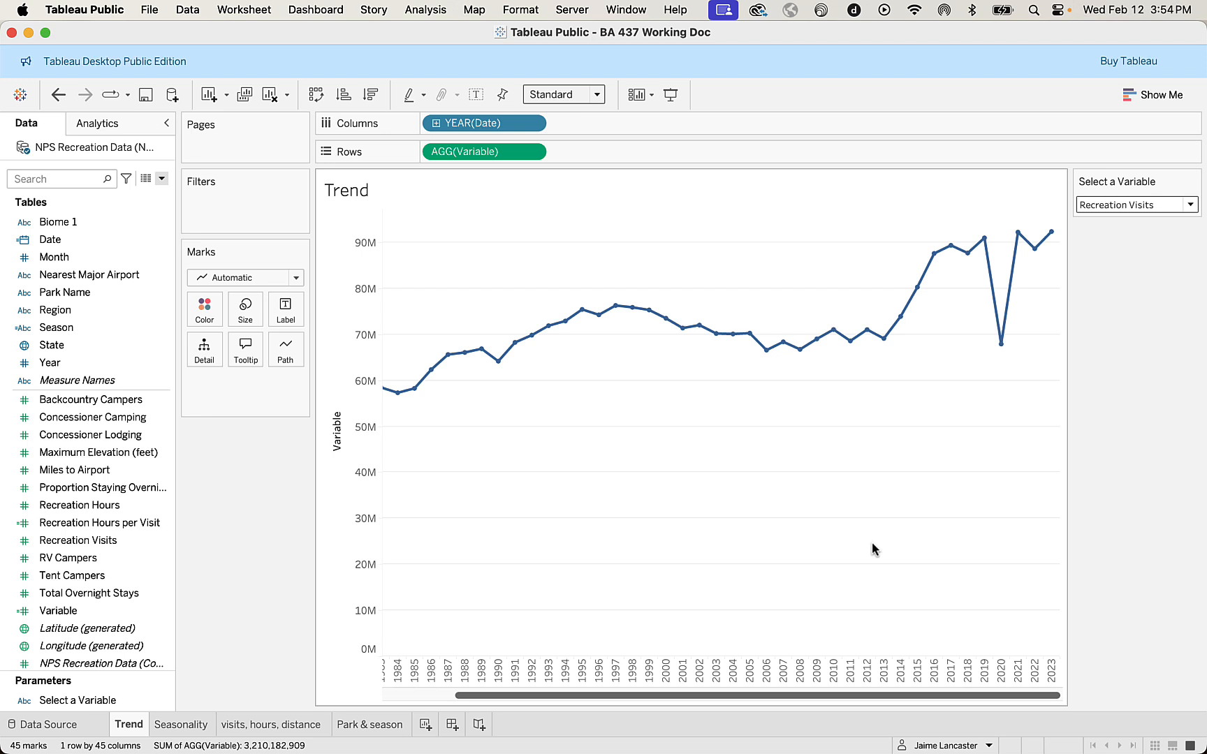
{"action": "scroll", "coordinate": [872, 550], "scroll_direction": "left", "scroll_amount": 5}
{"action": "left_click", "coordinate": [597, 96]}
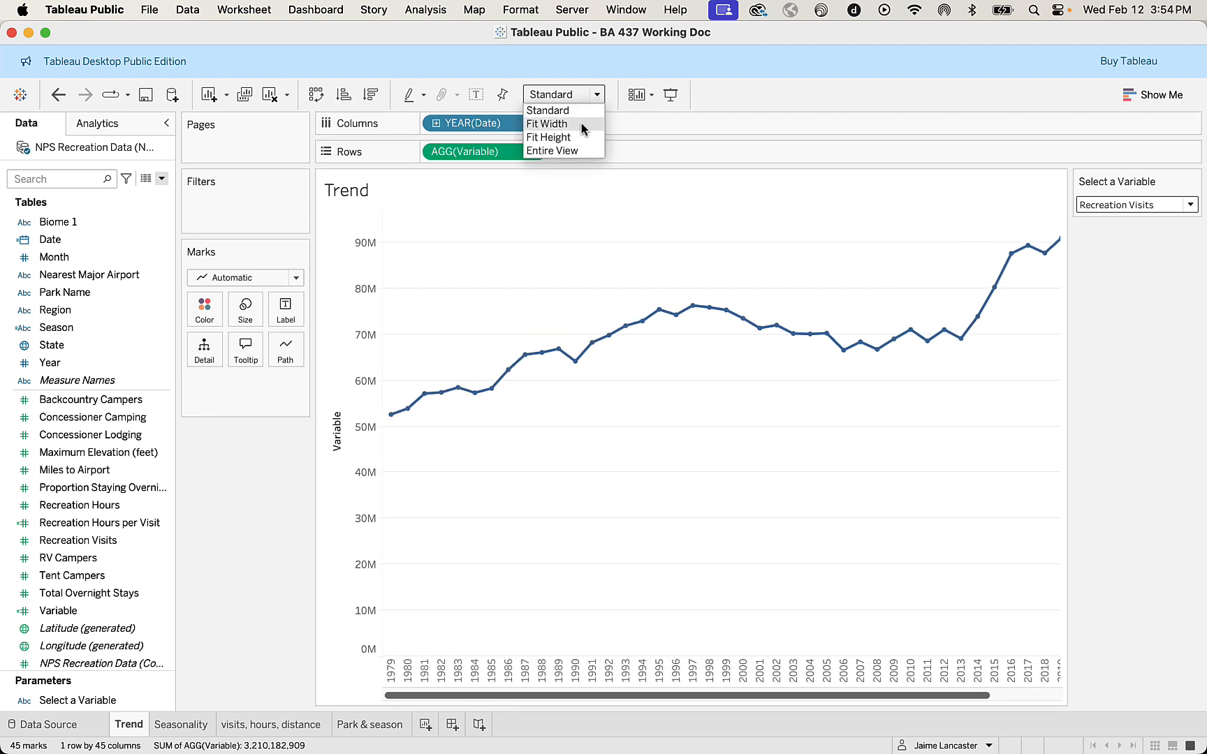
{"action": "left_click", "coordinate": [581, 124]}
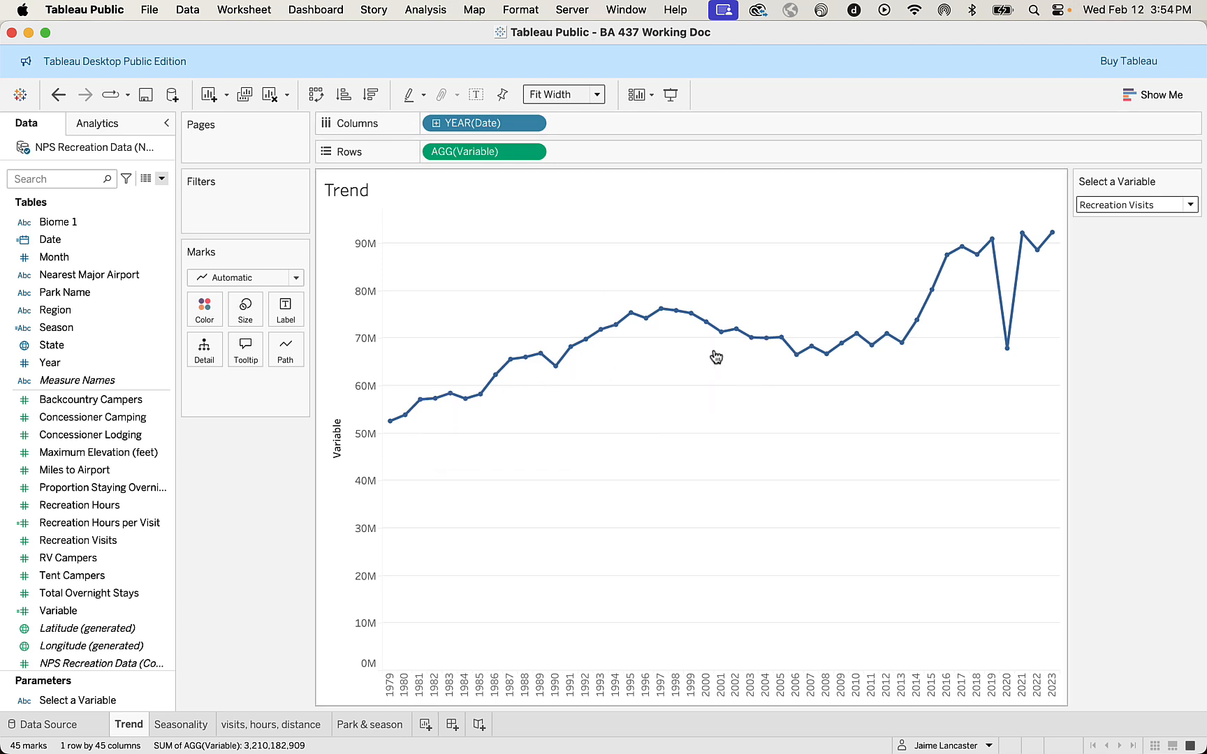
Set Select a Variable to Recreation Hours and inspect the 2020 point on the Trend line chart.
{"action": "mouse_move", "coordinate": [1007, 349]}
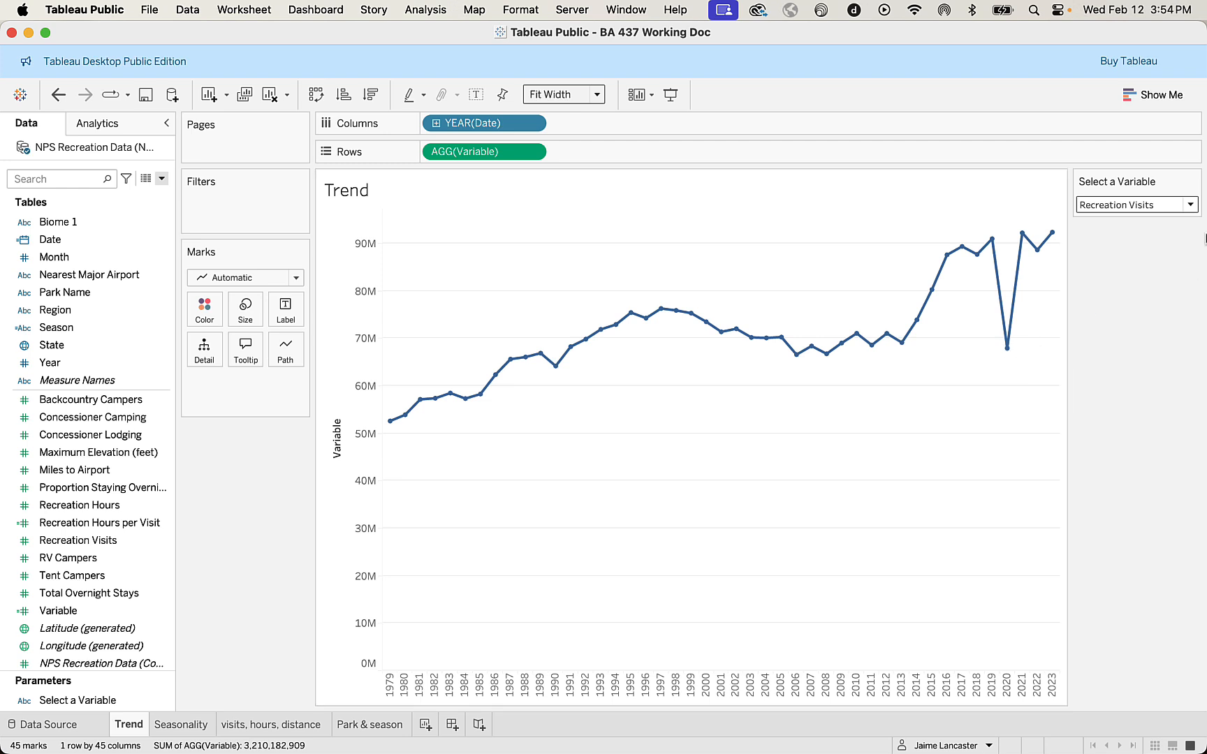
{"action": "left_click", "coordinate": [1191, 206]}
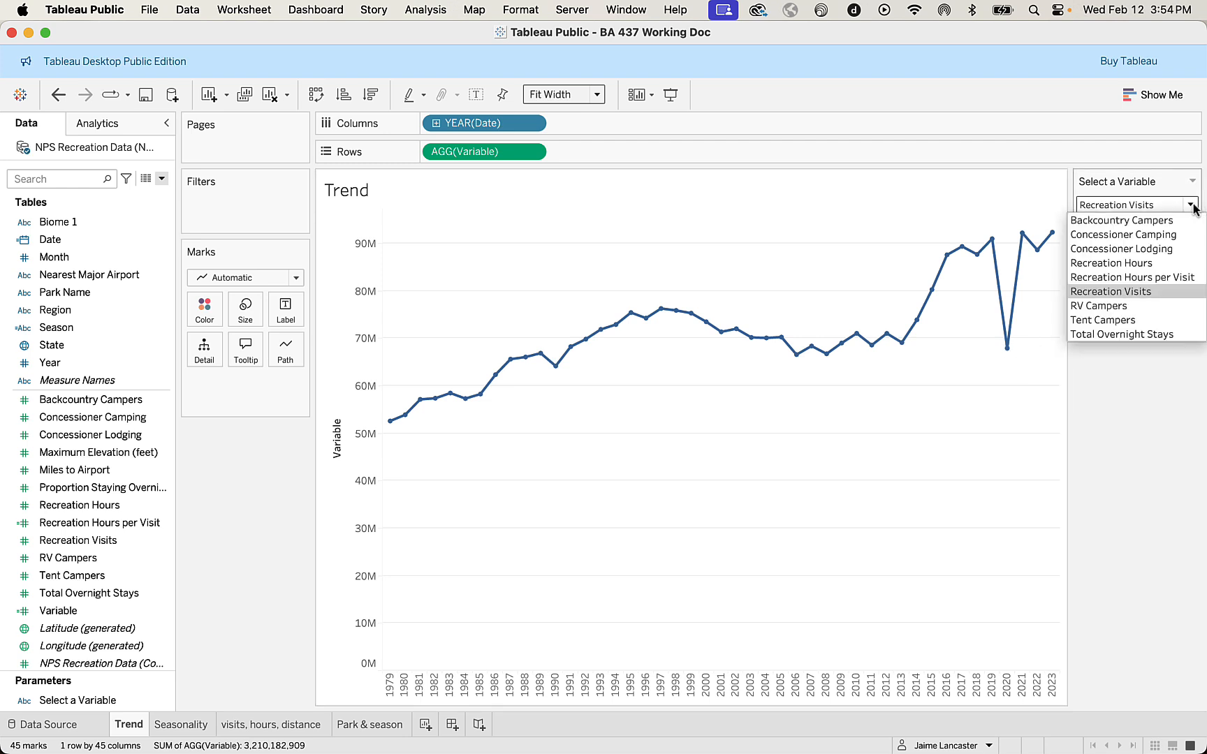
{"action": "left_click", "coordinate": [1148, 262]}
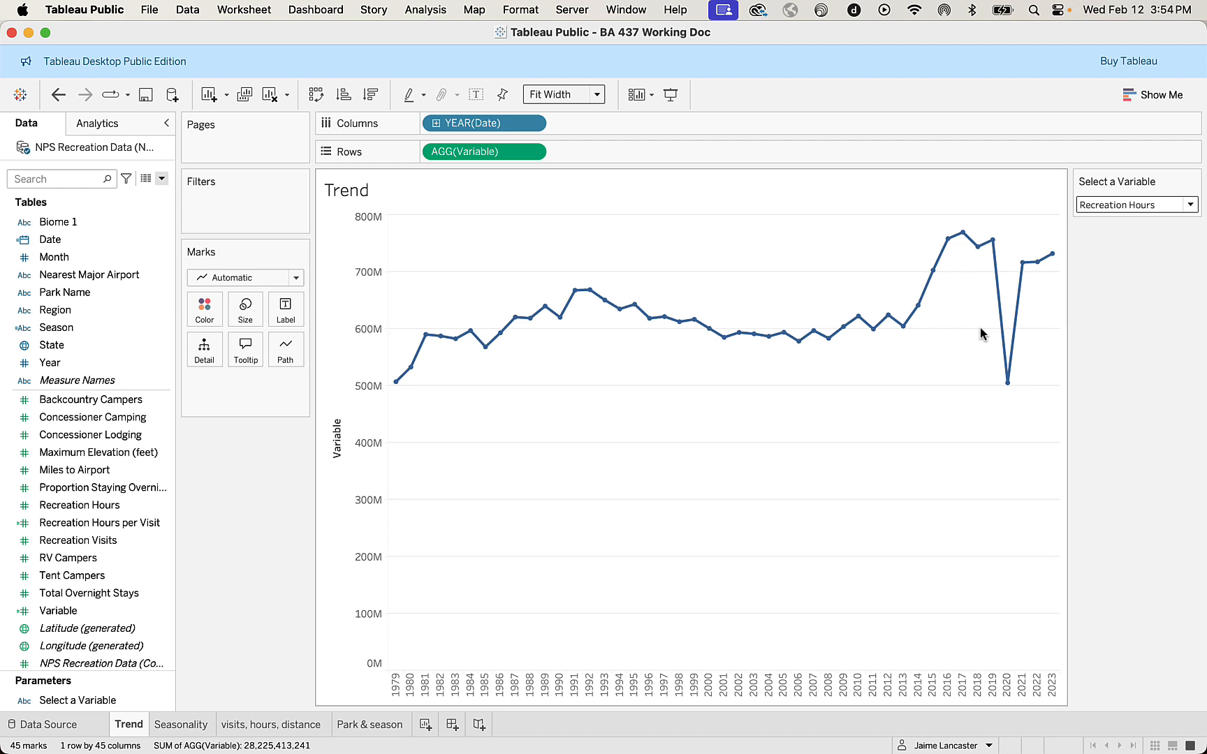
{"action": "mouse_move", "coordinate": [1007, 384]}
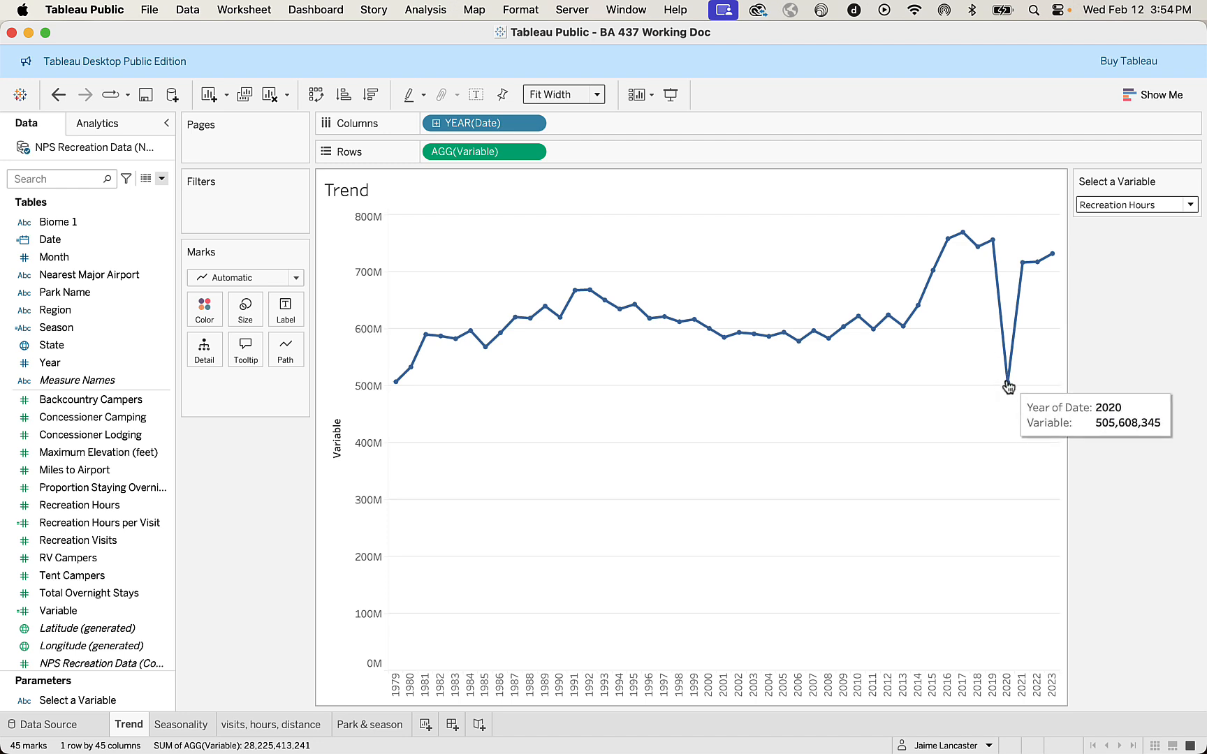
Switch Select a Variable to Total Overnight Stays and examine the Trend line, including its early 1990s points.
{"action": "left_click", "coordinate": [1191, 206]}
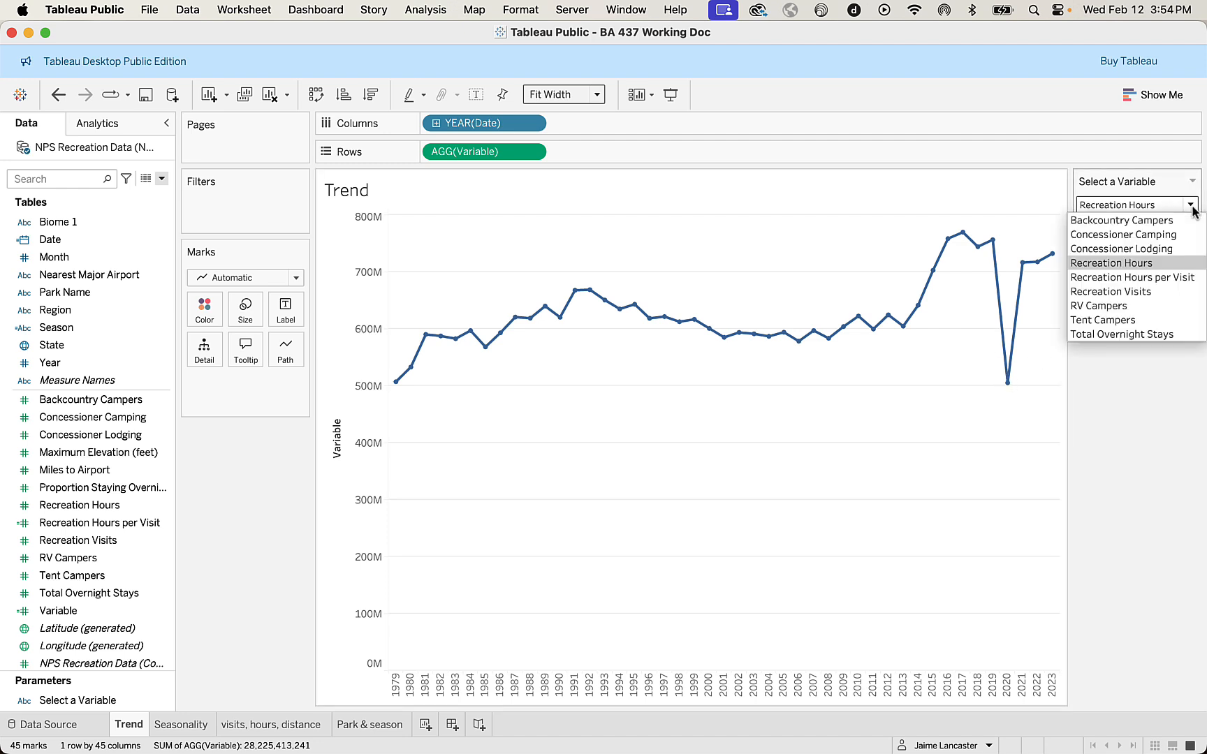
{"action": "left_click", "coordinate": [1145, 334]}
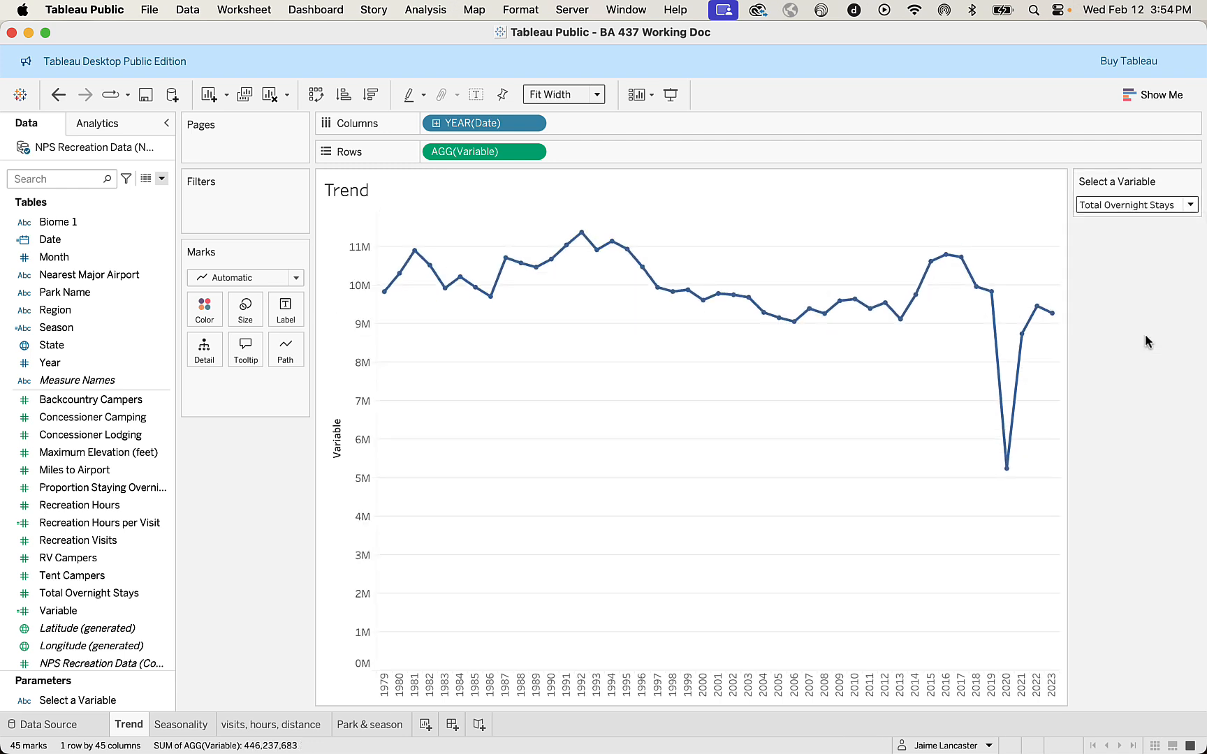
{"action": "mouse_move", "coordinate": [405, 276]}
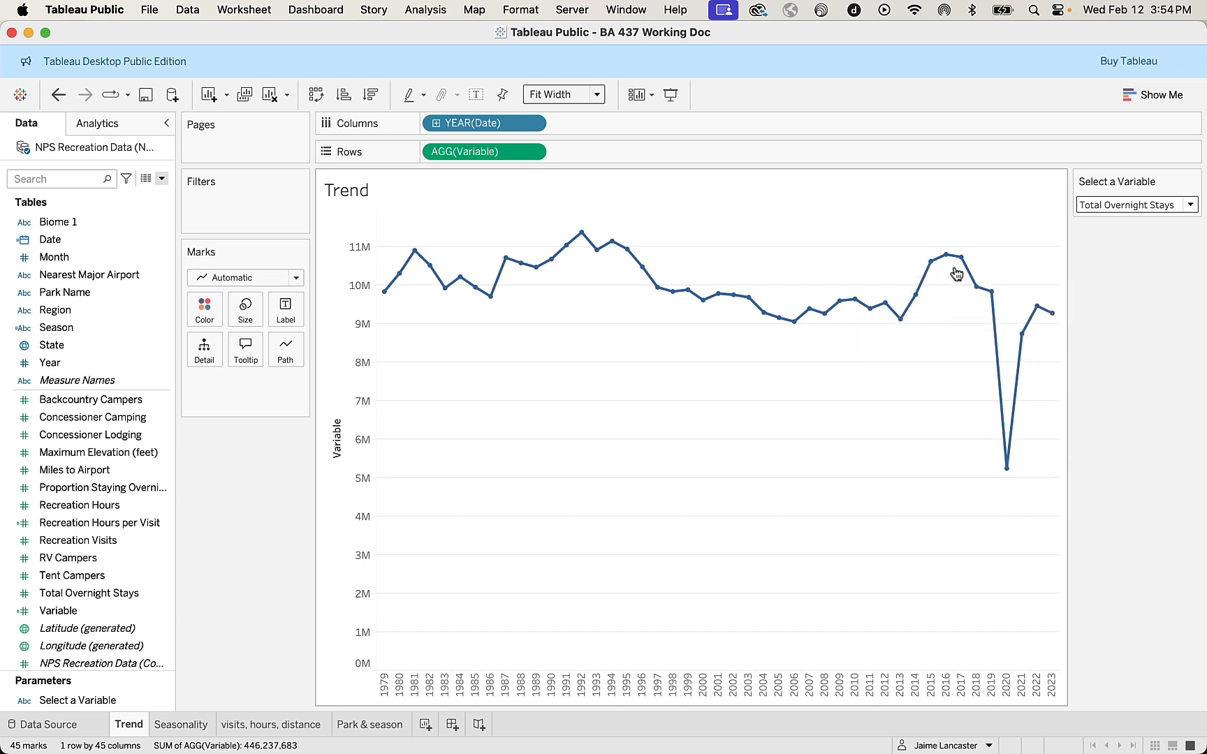
{"action": "mouse_move", "coordinate": [1055, 318]}
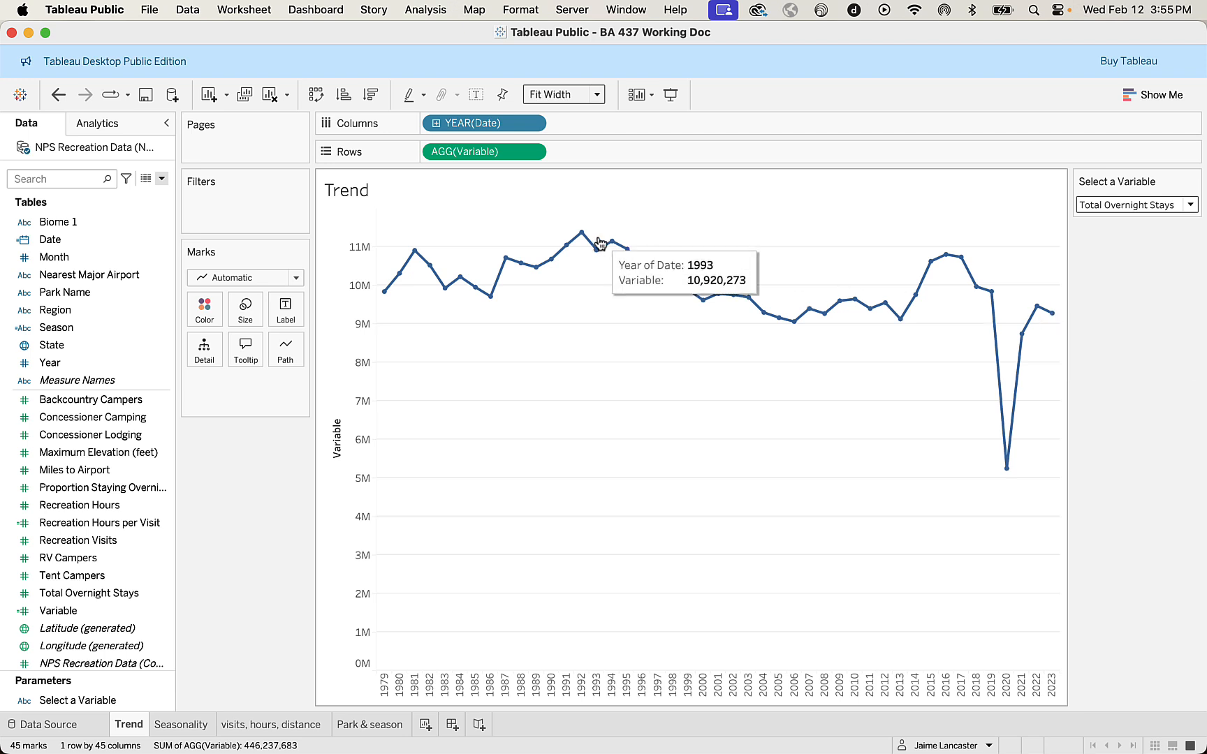
{"action": "mouse_move", "coordinate": [584, 241]}
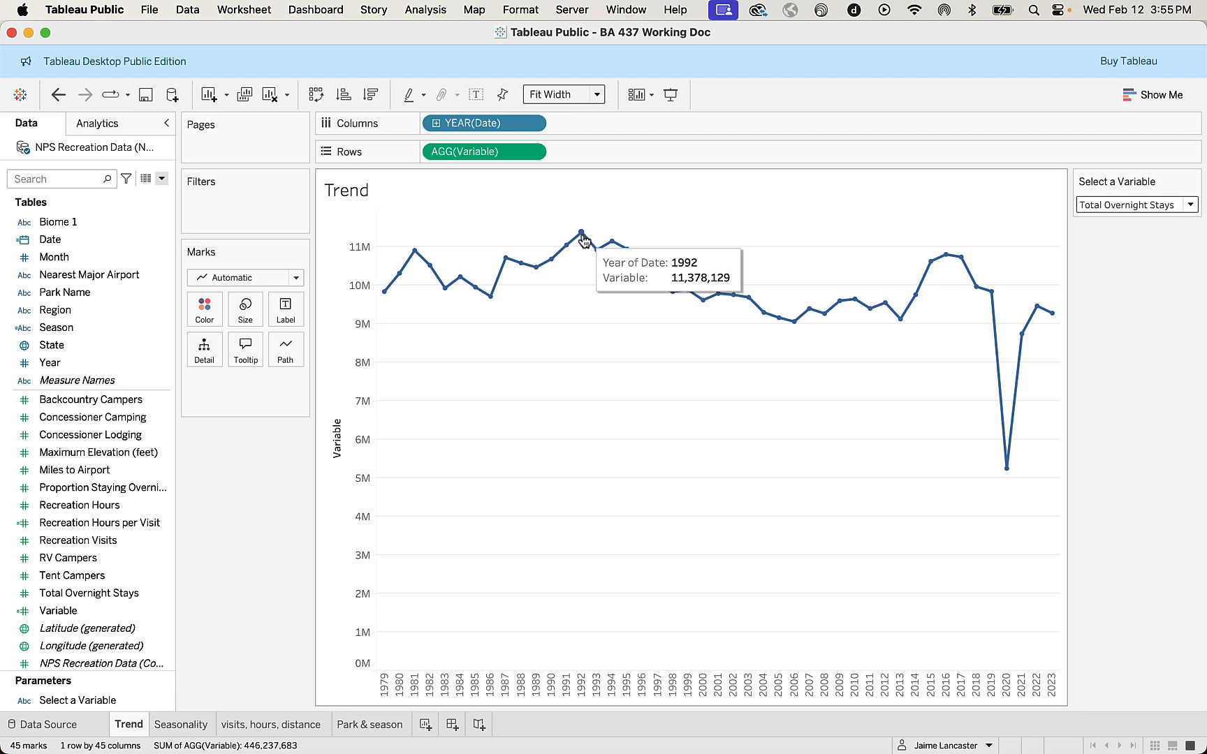
View the Trend chart with Select a Variable set to Backcountry Campers and to Tent Campers.
{"action": "left_click", "coordinate": [1189, 206]}
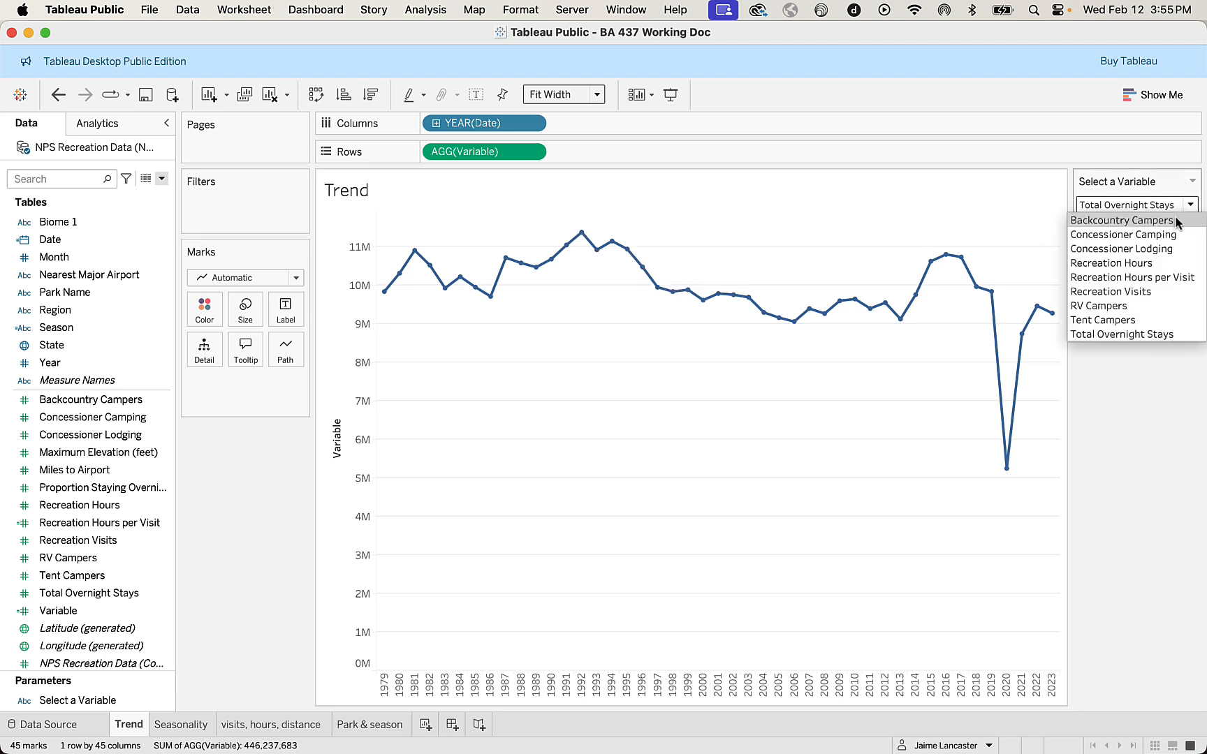
{"action": "left_click", "coordinate": [1176, 221]}
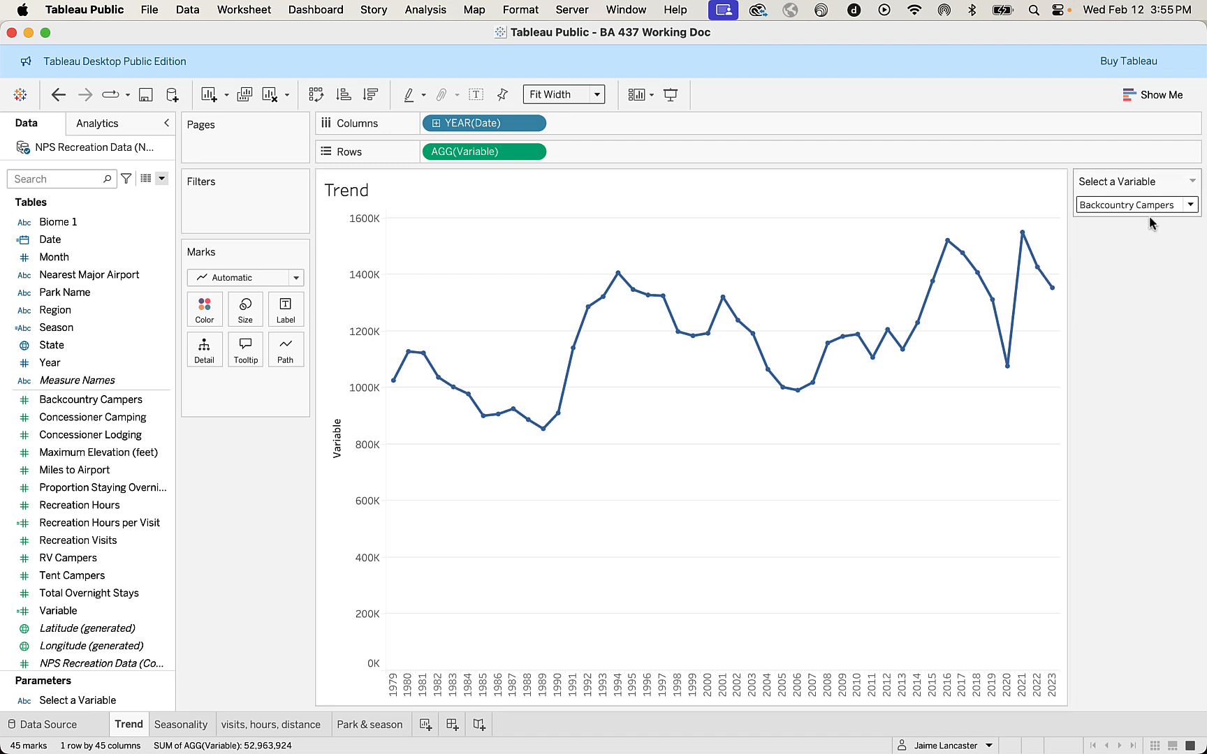
{"action": "left_click", "coordinate": [1192, 206]}
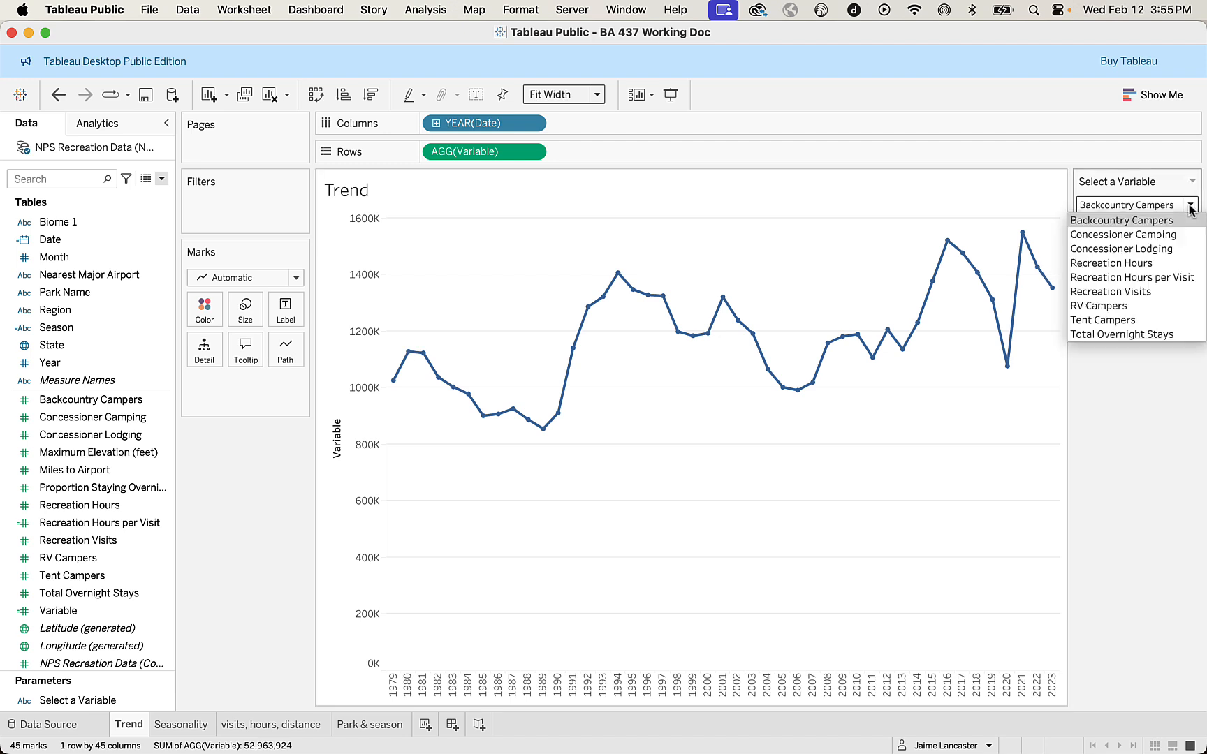
{"action": "left_click", "coordinate": [1114, 321]}
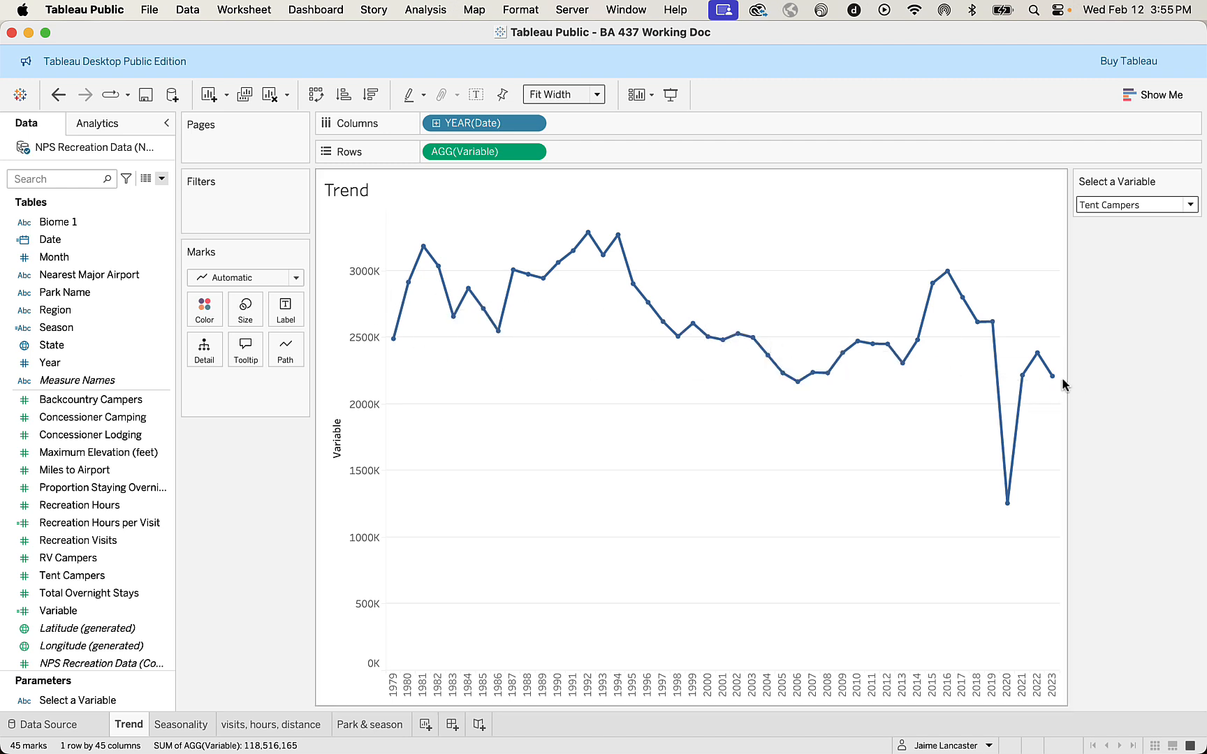
Set Select a Variable to RV Campers on the Trend sheet.
{"action": "left_click", "coordinate": [1189, 206]}
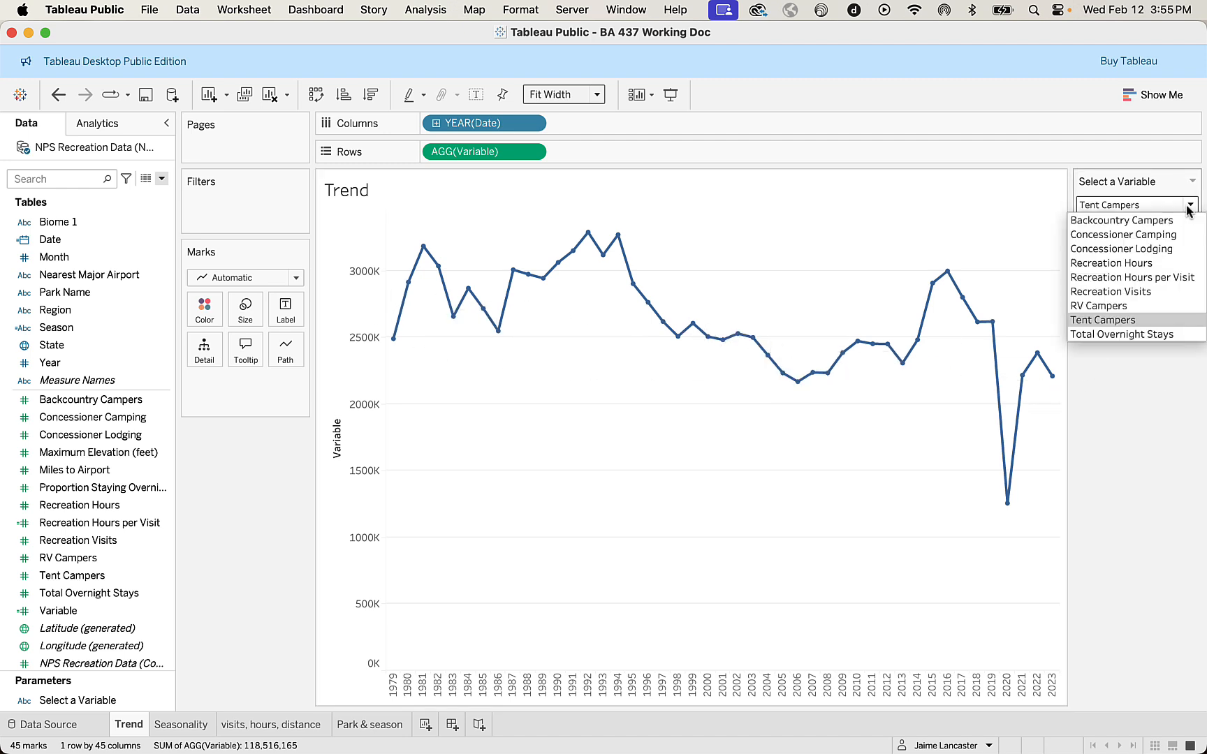
{"action": "left_click", "coordinate": [1132, 454]}
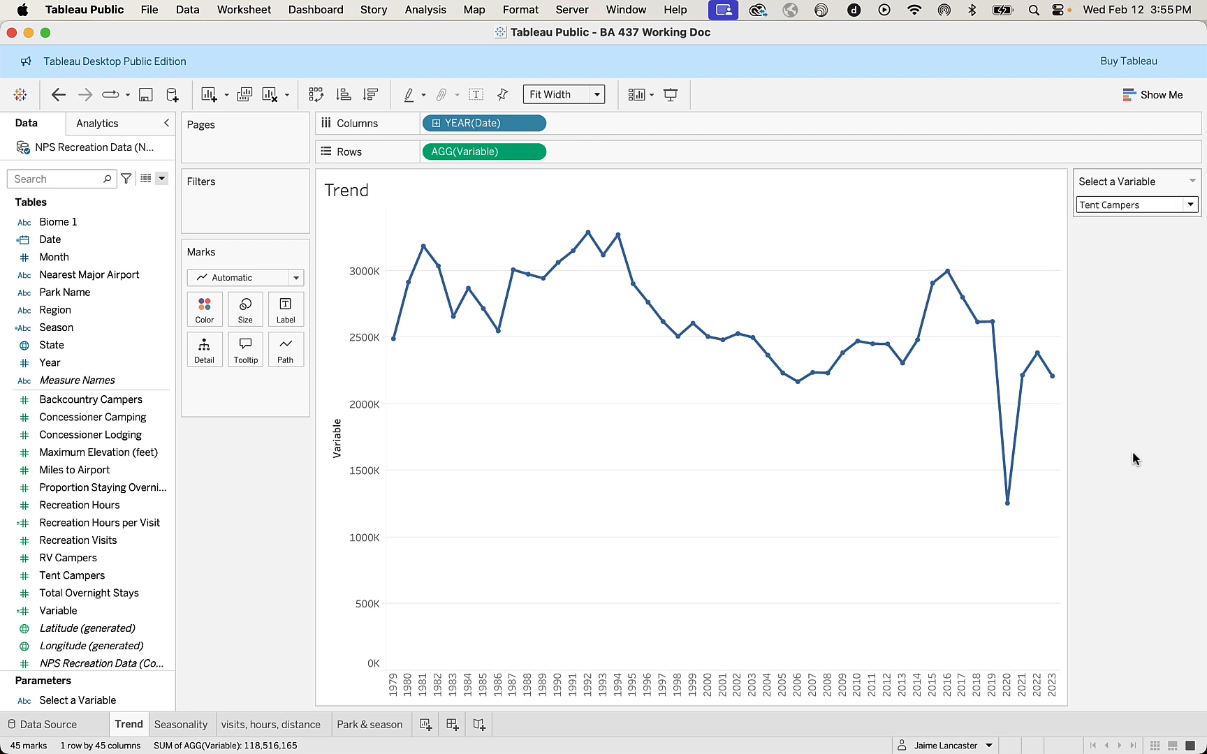
{"action": "left_click", "coordinate": [1190, 205]}
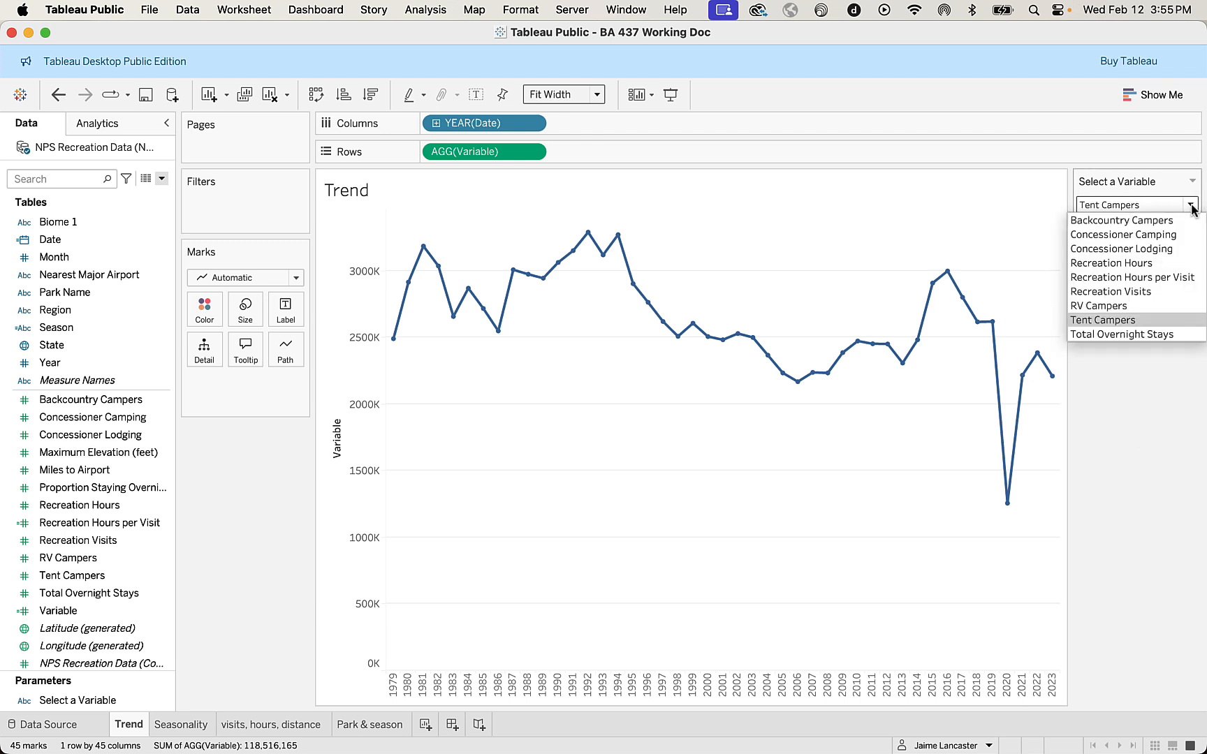
{"action": "left_click", "coordinate": [1146, 305]}
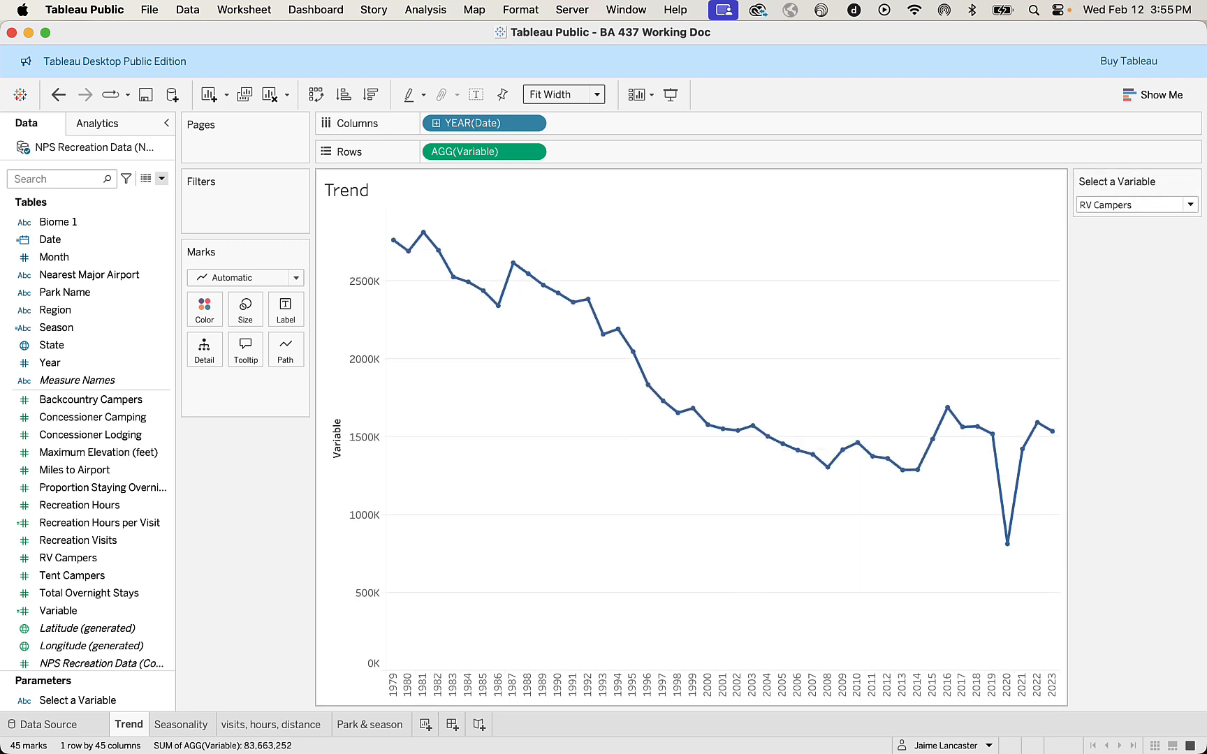
Go to the Seasonality sheet and show the Select a Variable parameter control on it.
{"action": "left_click", "coordinate": [183, 725]}
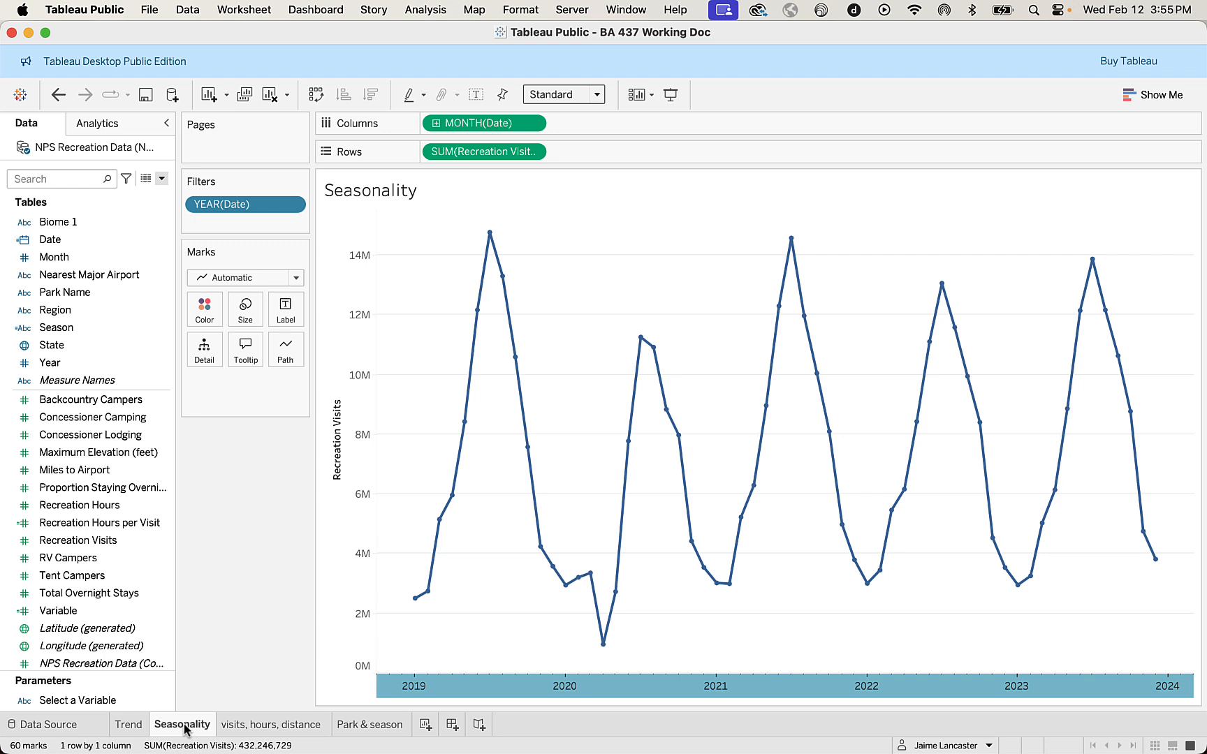
{"action": "left_click", "coordinate": [163, 701]}
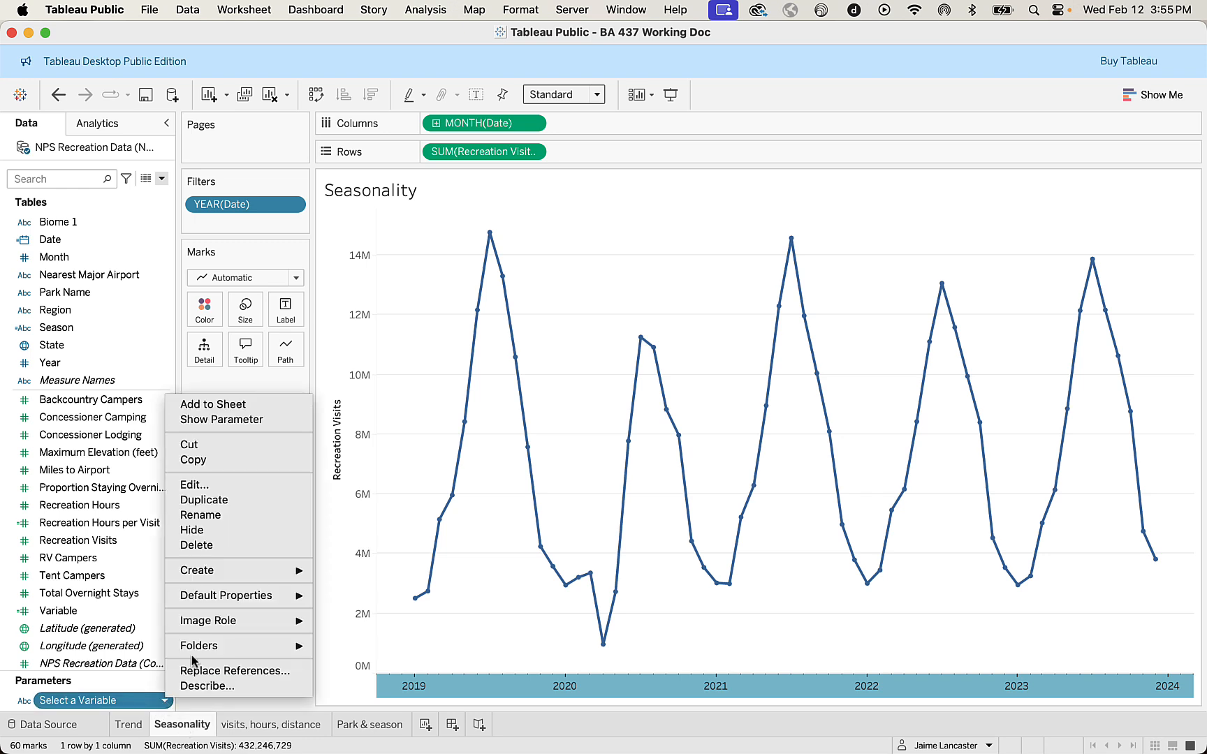
{"action": "left_click", "coordinate": [237, 419]}
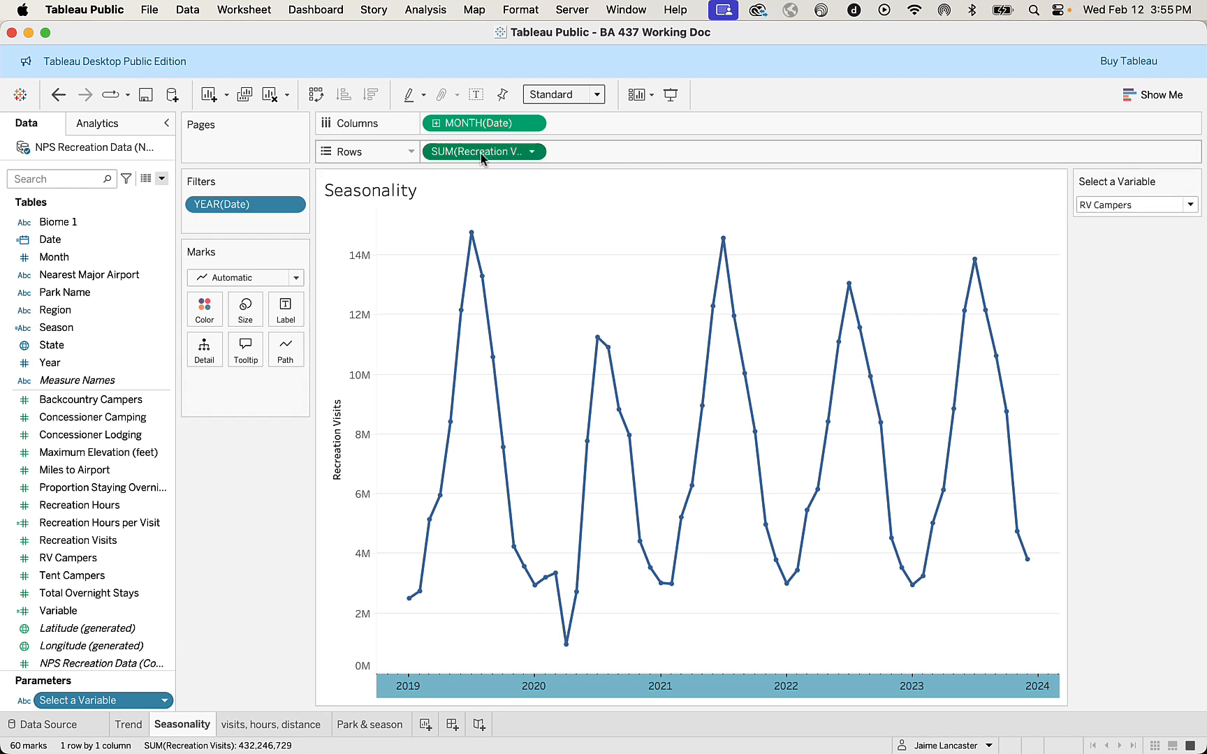
Replace SUM(Recreation Visits) on Seasonality's Rows with the Variable field and compare the chart with Trend.
{"action": "left_click_drag", "start_coordinate": [481, 153], "coordinate": [70, 556]}
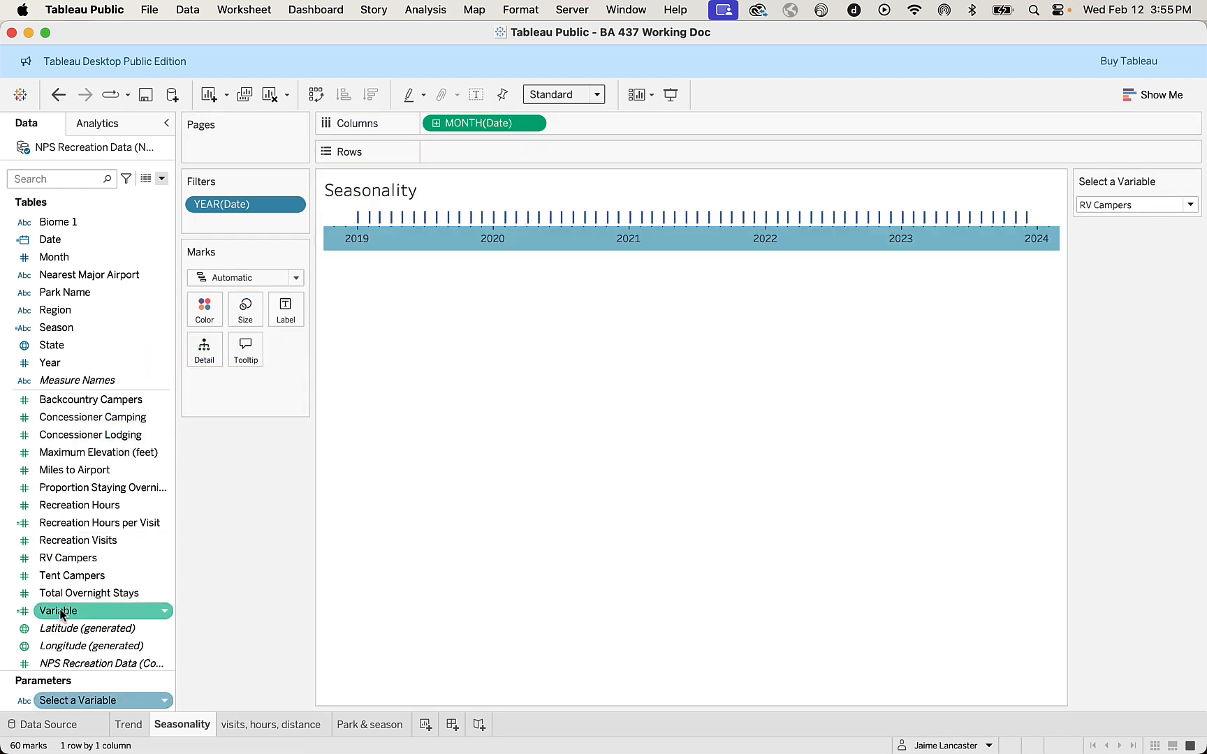
{"action": "left_click_drag", "start_coordinate": [62, 614], "coordinate": [468, 149]}
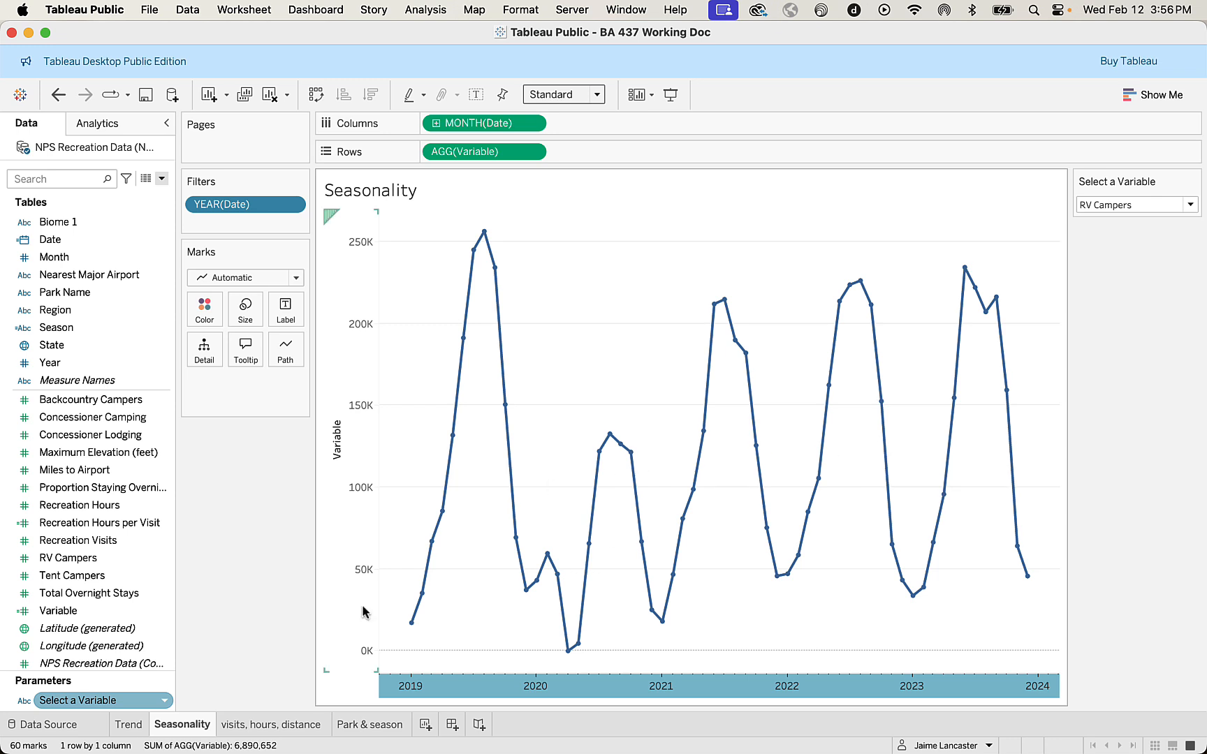
{"action": "left_click", "coordinate": [130, 727]}
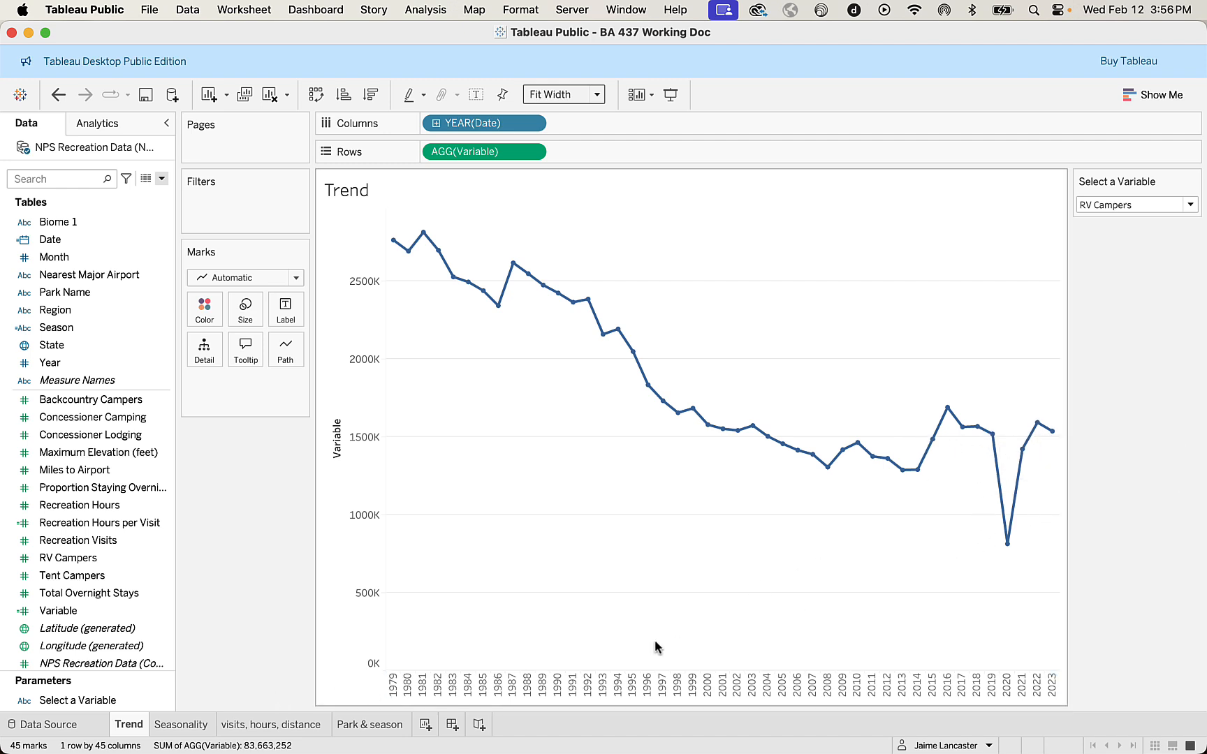
{"action": "left_click", "coordinate": [188, 727]}
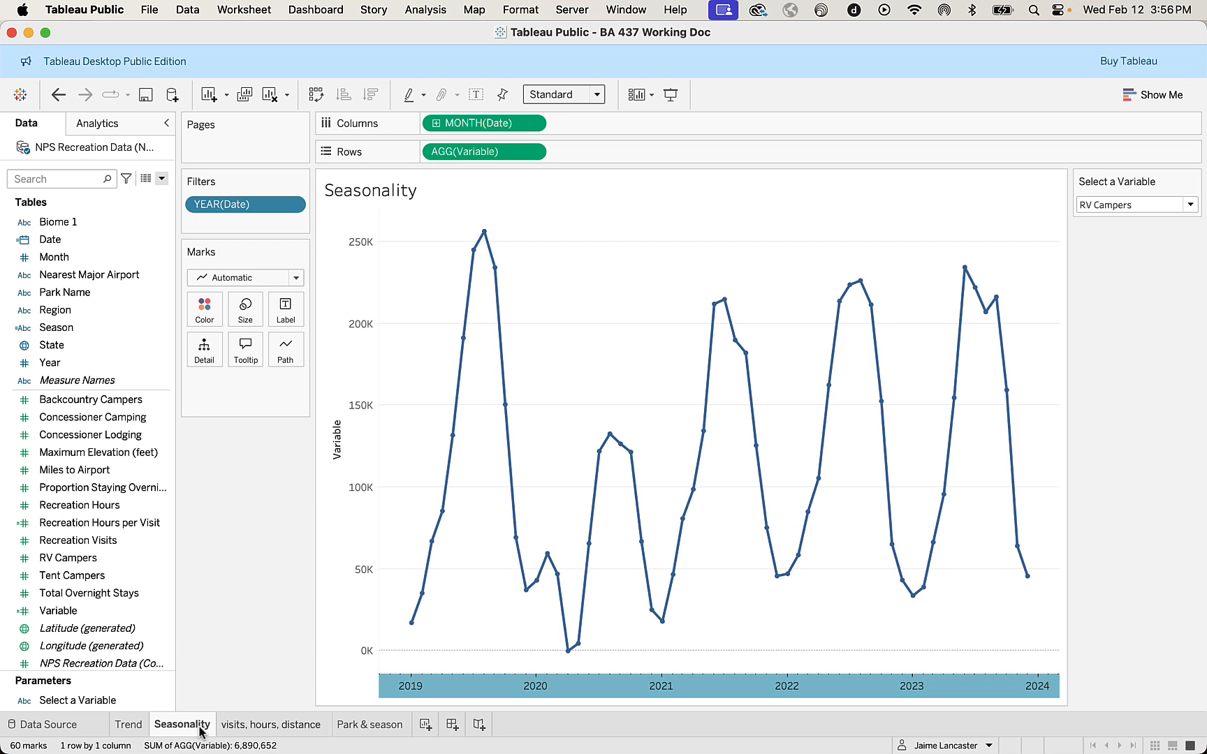
Reorder the sheets so that visits, hours, distance comes after Park & season.
{"action": "left_click", "coordinate": [294, 729]}
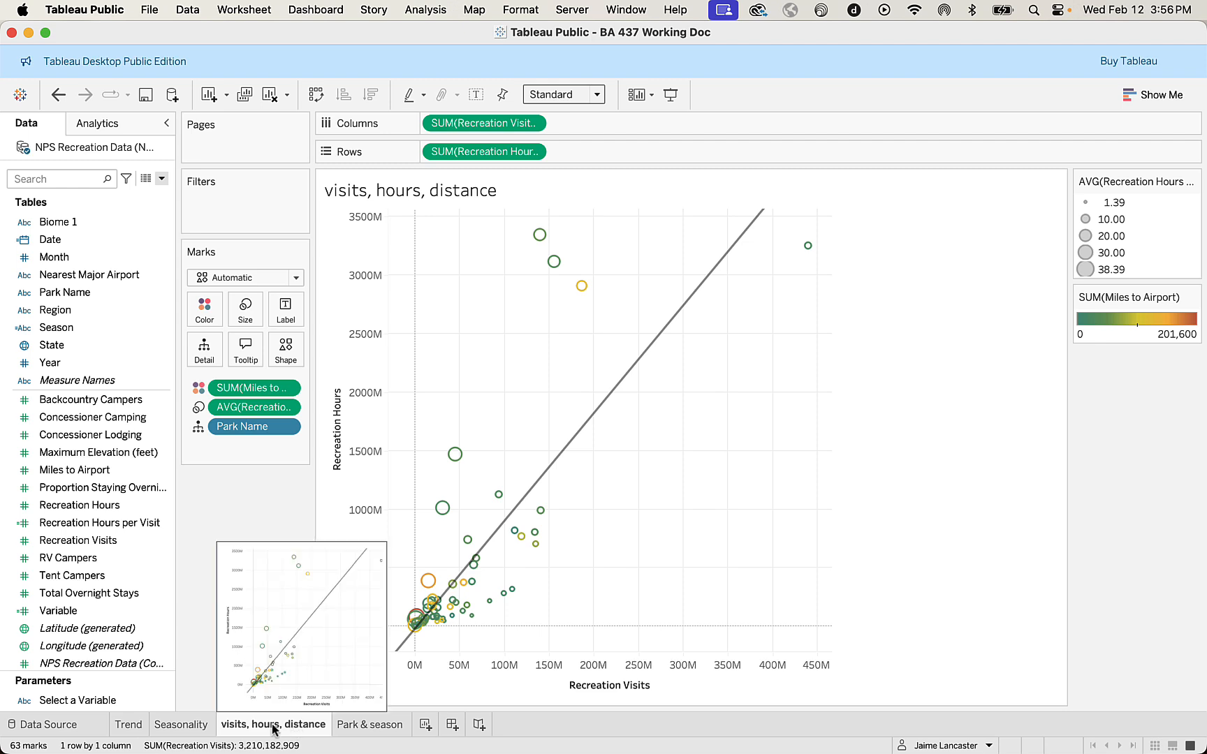
{"action": "left_click_drag", "start_coordinate": [271, 728], "coordinate": [413, 726]}
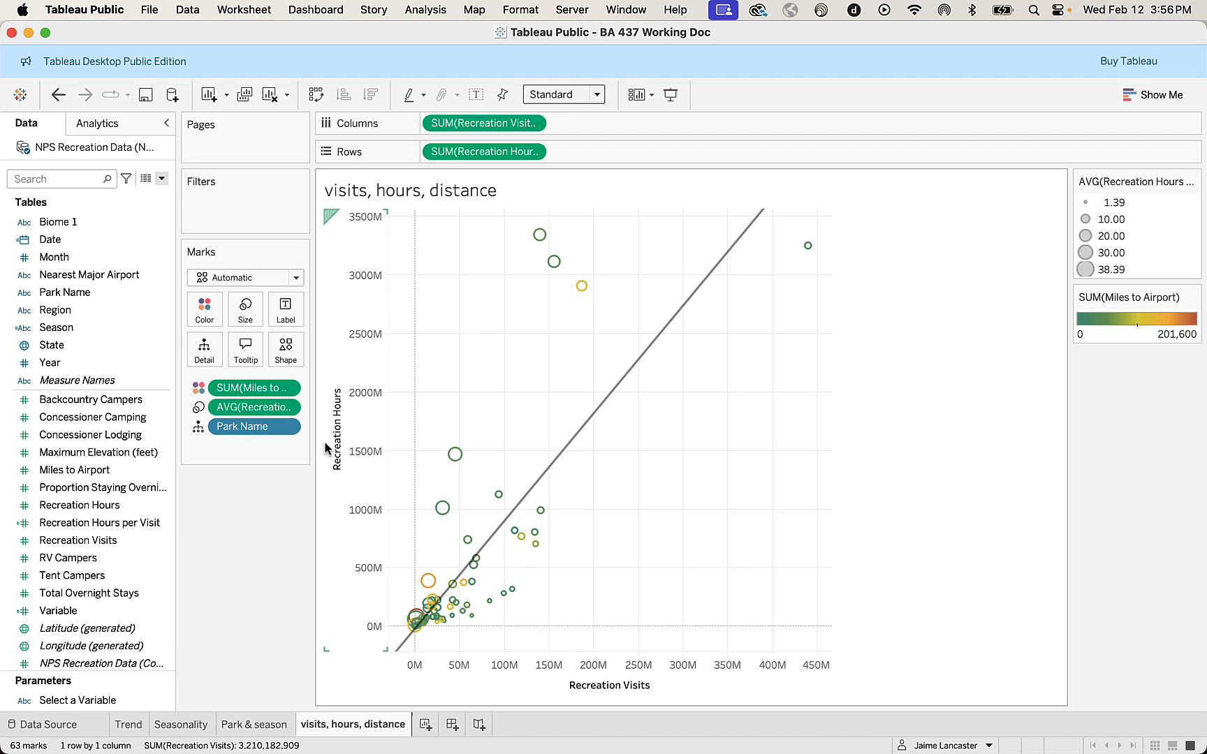
Show Select a Variable on the Park & season sheet, and replace SUM(Recreation Visits) on Rows with the Variable field.
{"action": "left_click", "coordinate": [266, 728]}
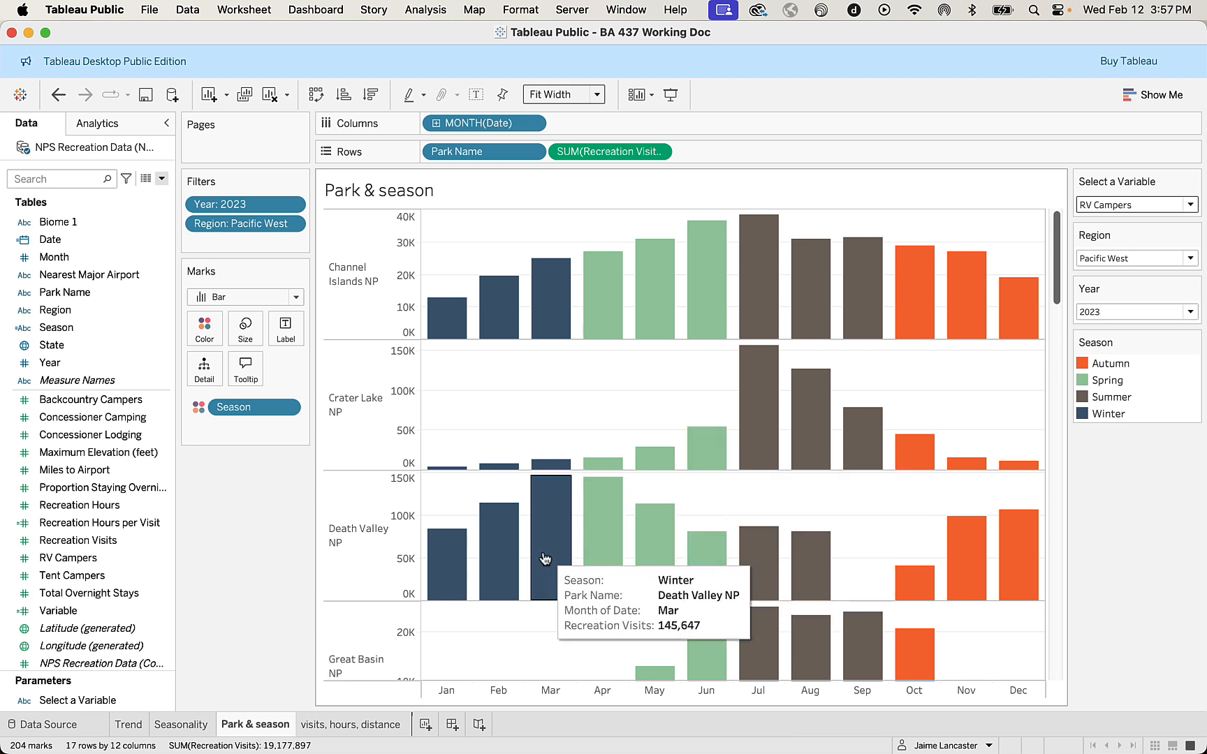
{"action": "scroll", "coordinate": [545, 559], "scroll_direction": "down", "scroll_amount": 10}
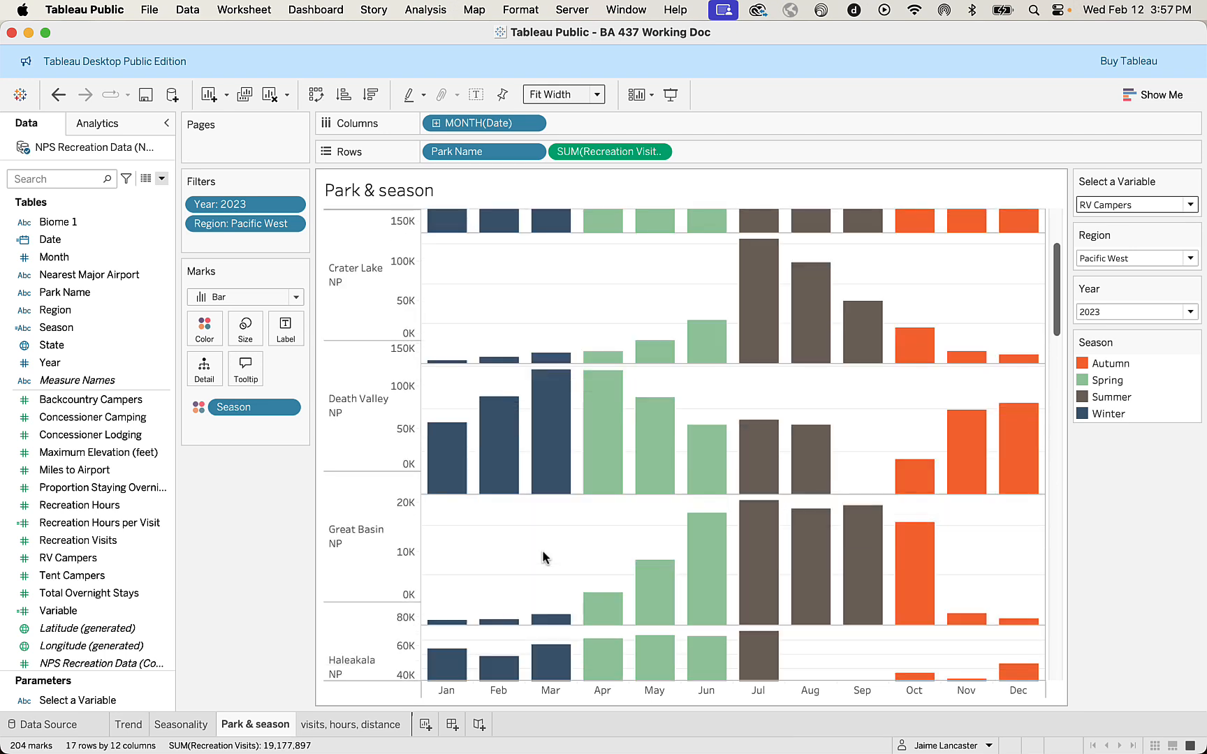
{"action": "scroll", "coordinate": [544, 550], "scroll_direction": "down", "scroll_amount": 6}
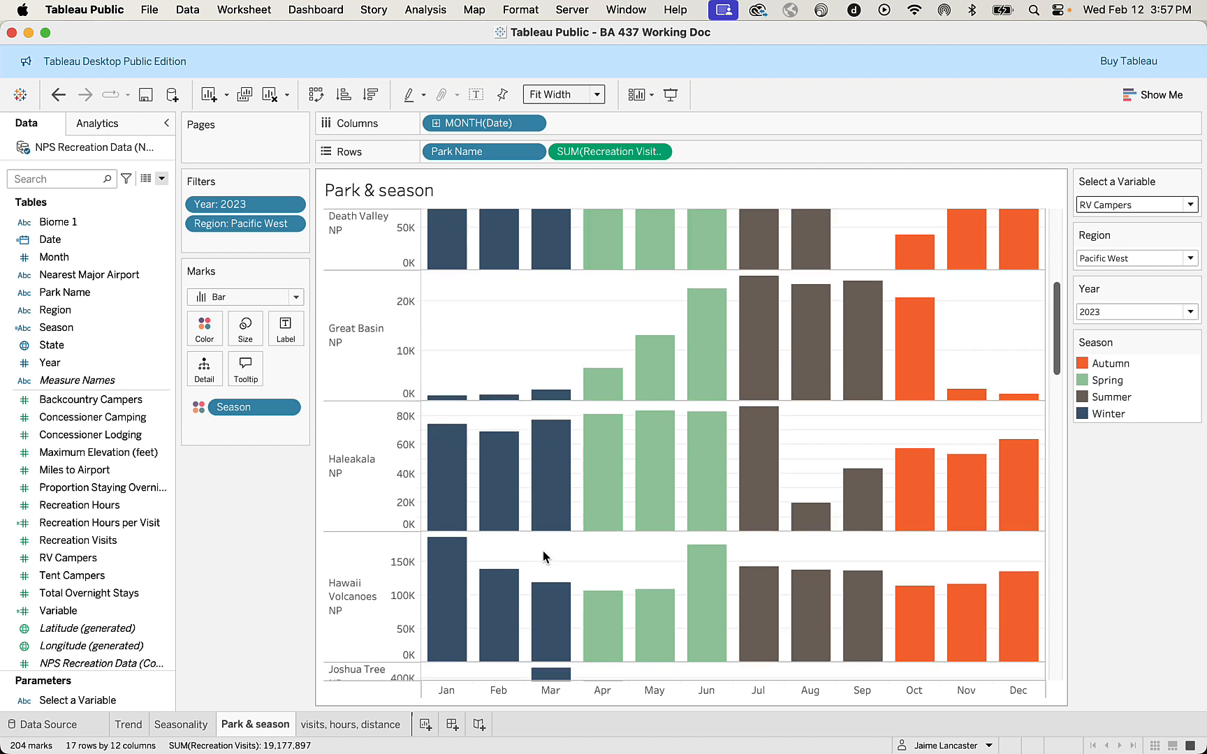
{"action": "scroll", "coordinate": [545, 558], "scroll_direction": "down", "scroll_amount": 7}
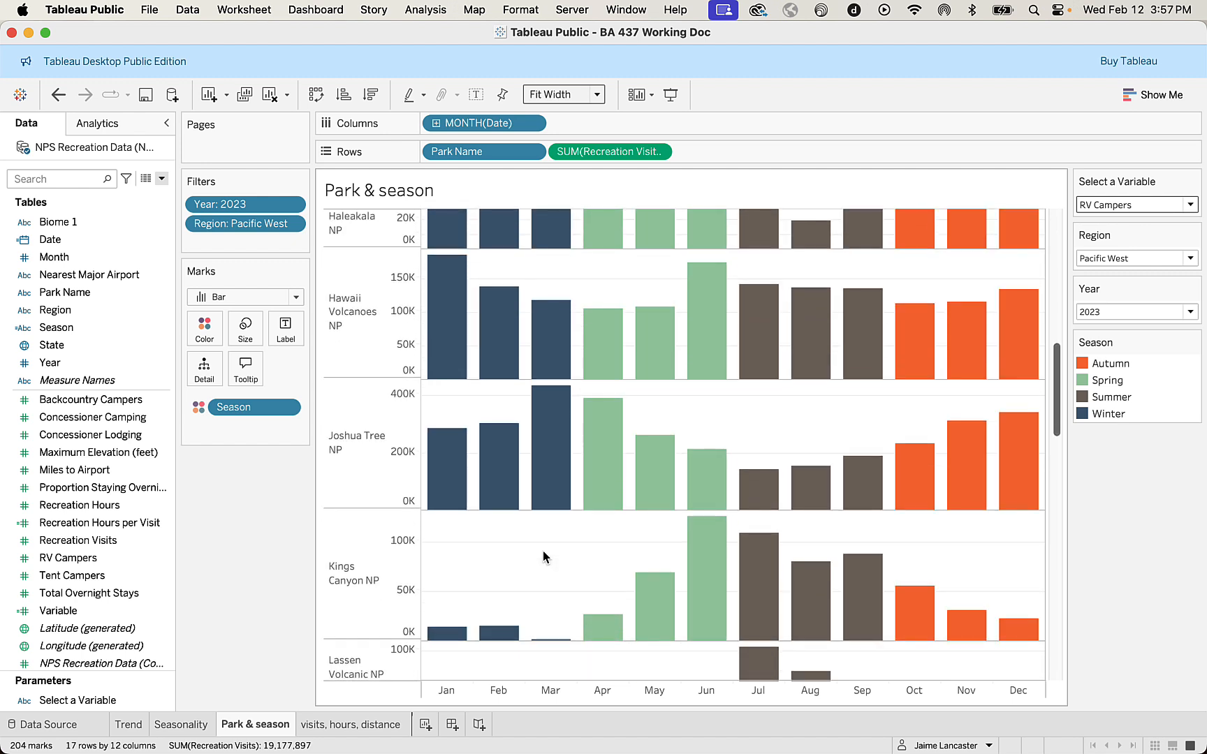
{"action": "scroll", "coordinate": [544, 557], "scroll_direction": "down", "scroll_amount": 5}
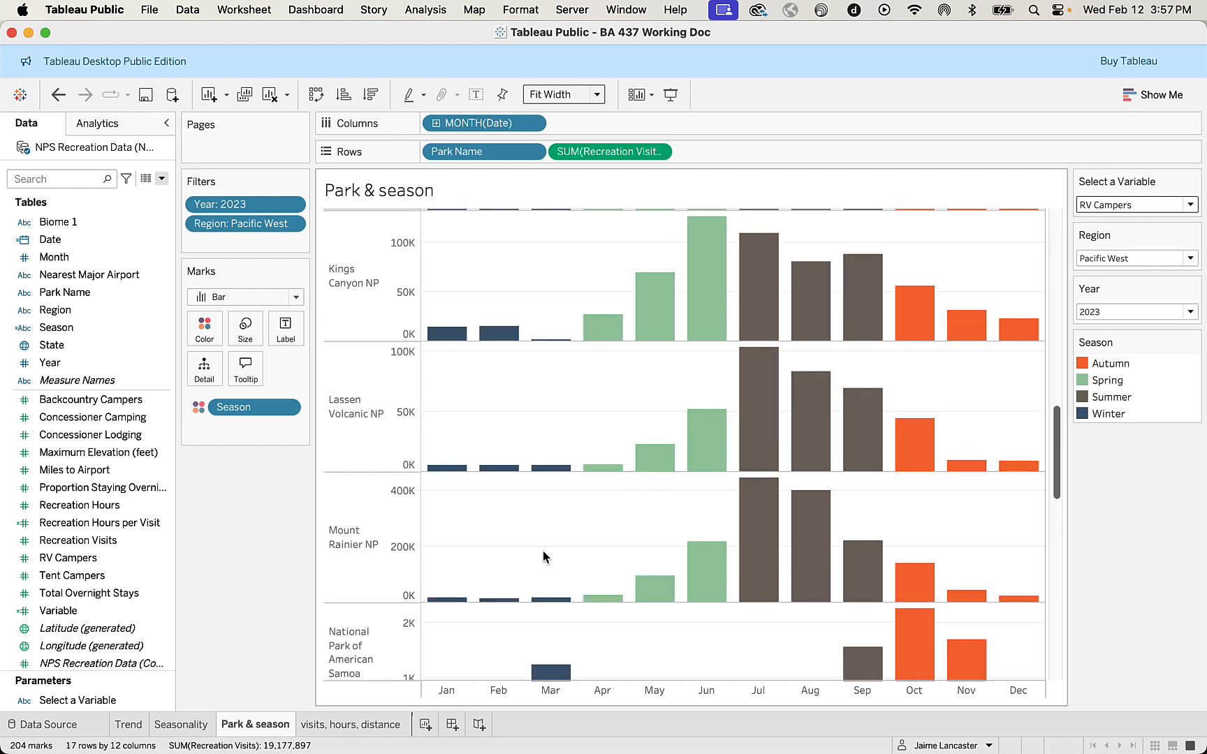
{"action": "scroll", "coordinate": [543, 558], "scroll_direction": "up", "scroll_amount": 15}
{"action": "scroll", "coordinate": [544, 553], "scroll_direction": "up", "scroll_amount": 10}
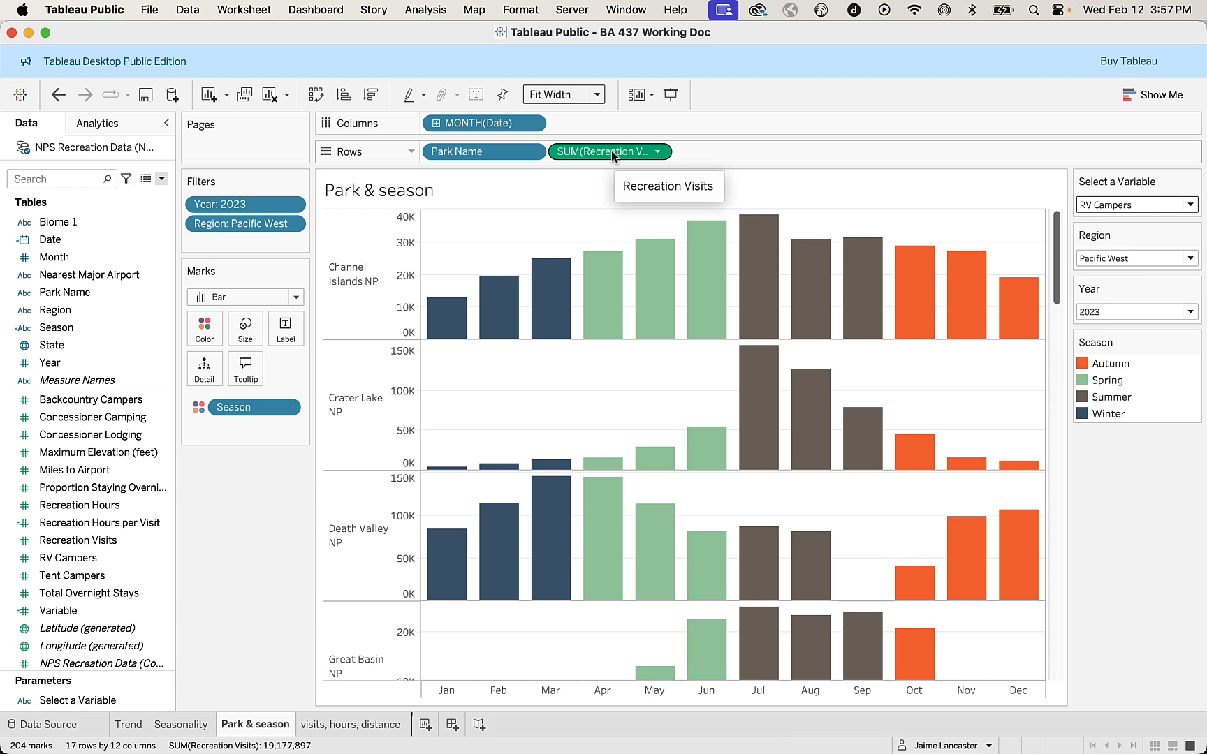
{"action": "left_click_drag", "start_coordinate": [579, 167], "coordinate": [76, 454]}
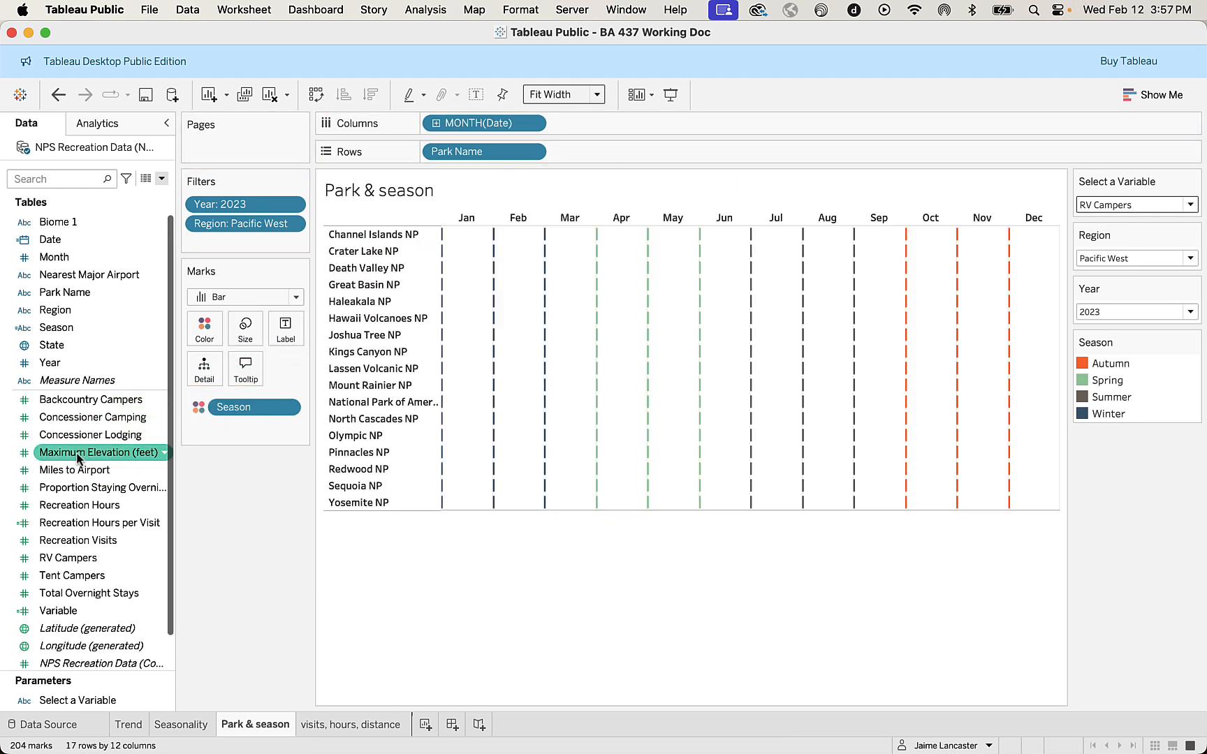
{"action": "left_click_drag", "start_coordinate": [61, 610], "coordinate": [604, 151]}
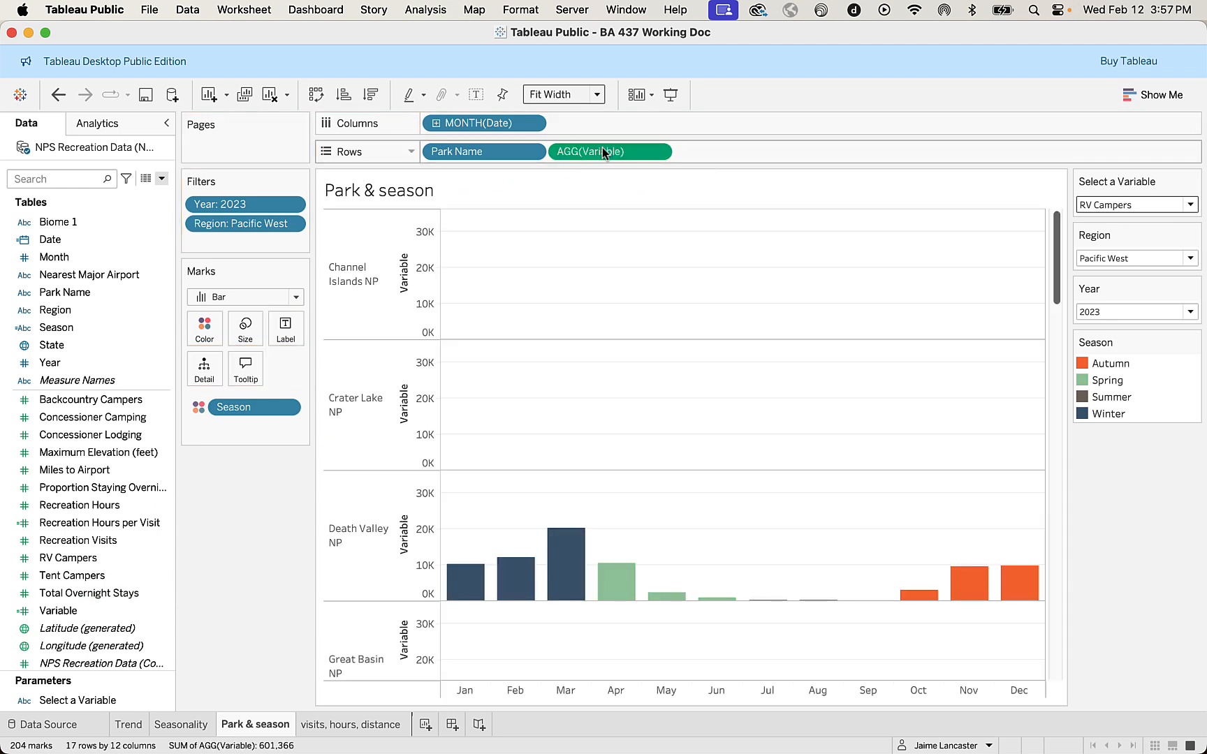
Remove the Variable axis title on the Park & season chart and give each row an independent axis range.
{"action": "double_click", "coordinate": [428, 276]}
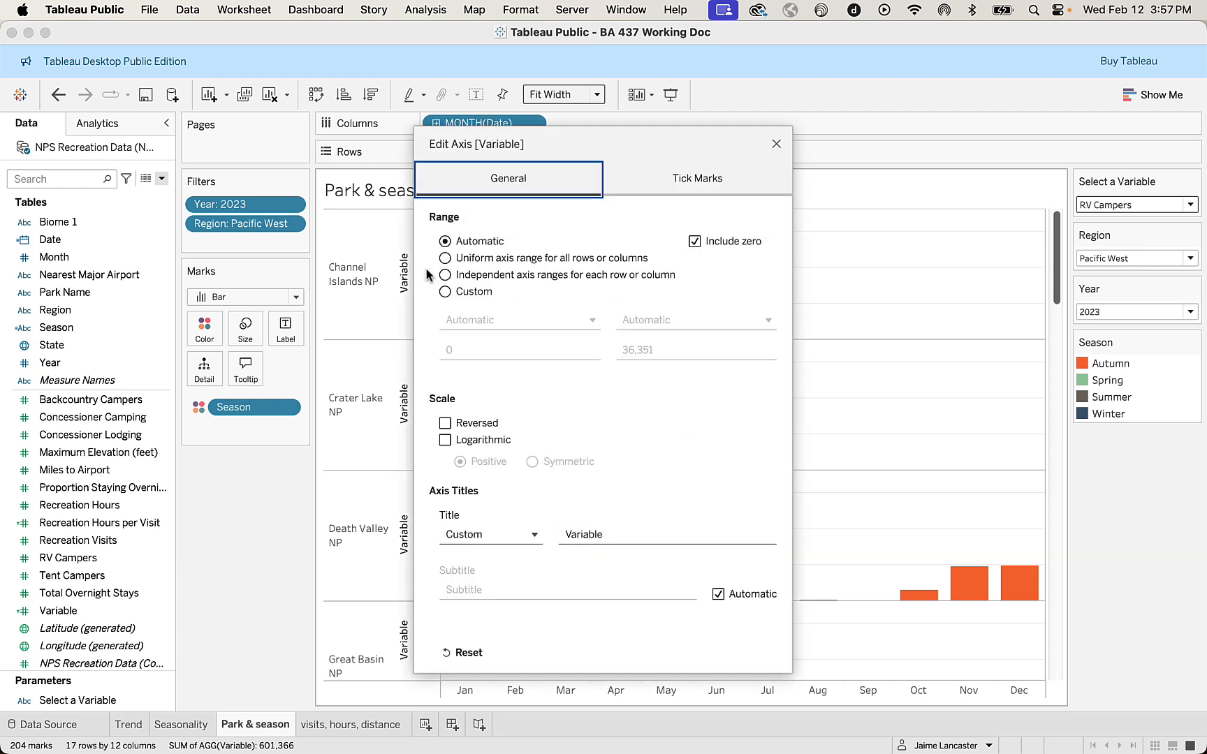
{"action": "left_click", "coordinate": [614, 535]}
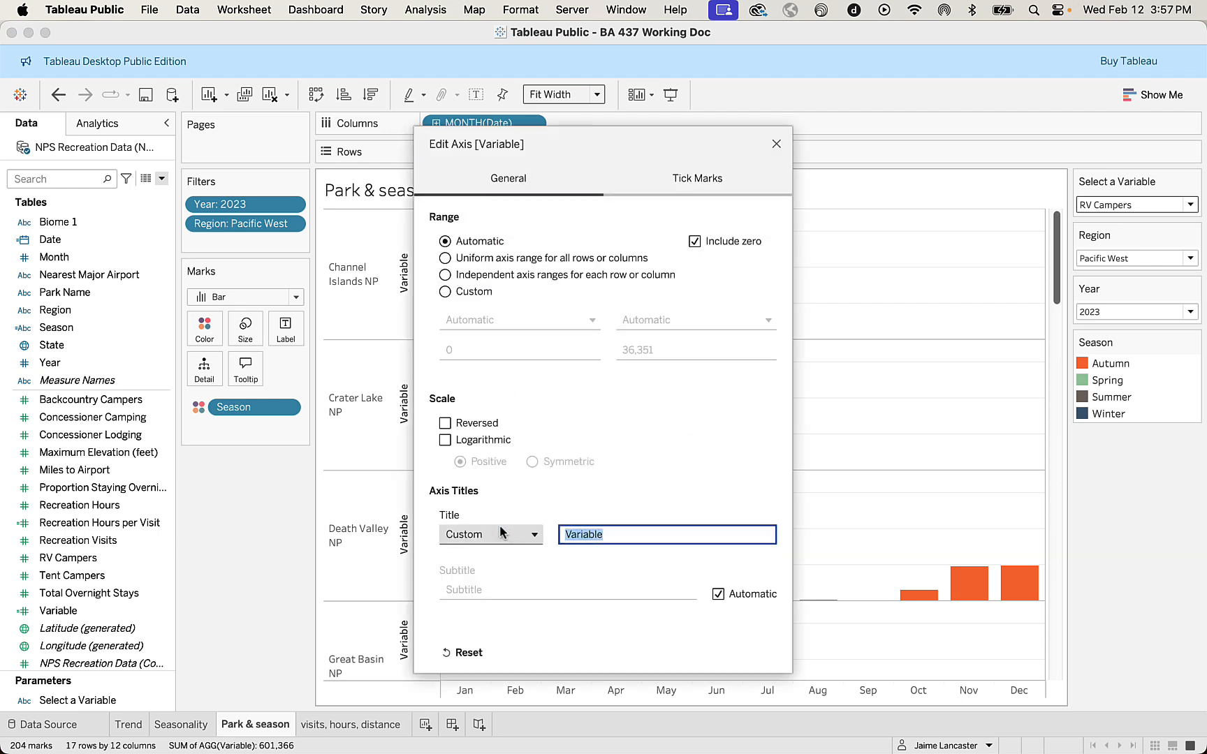
{"action": "key", "text": "BackSpace"}
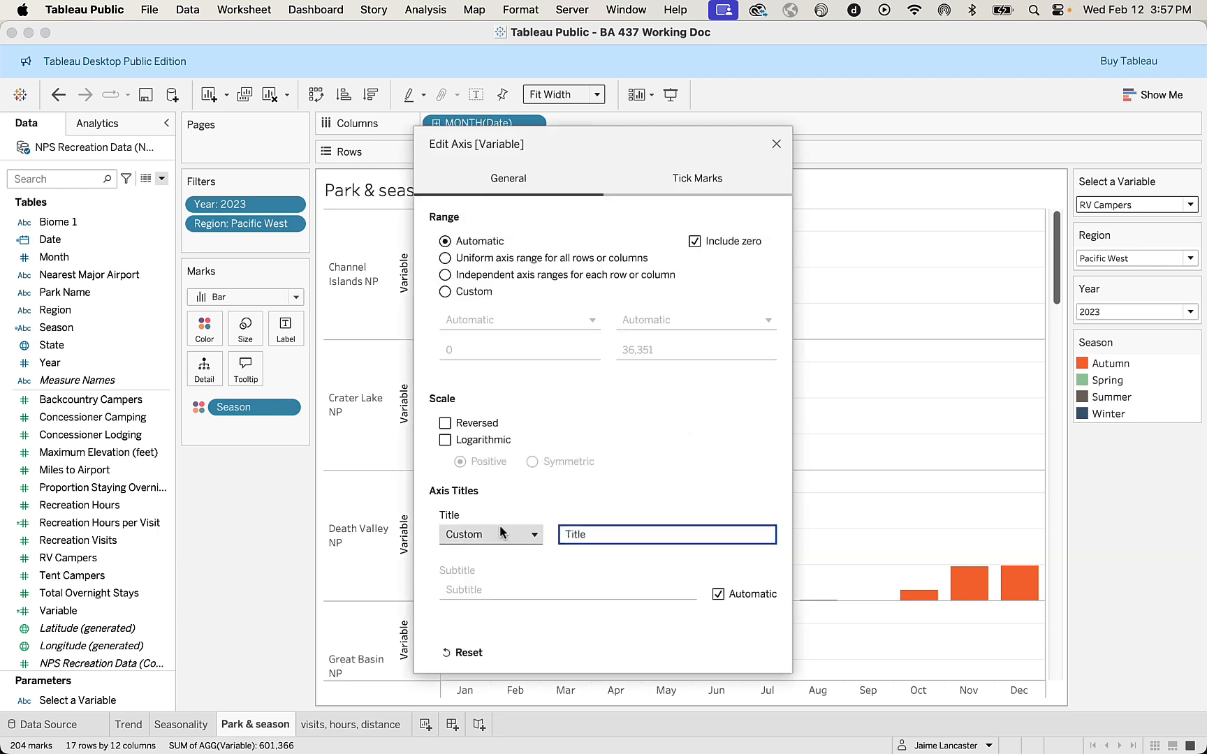
{"action": "left_click", "coordinate": [445, 275]}
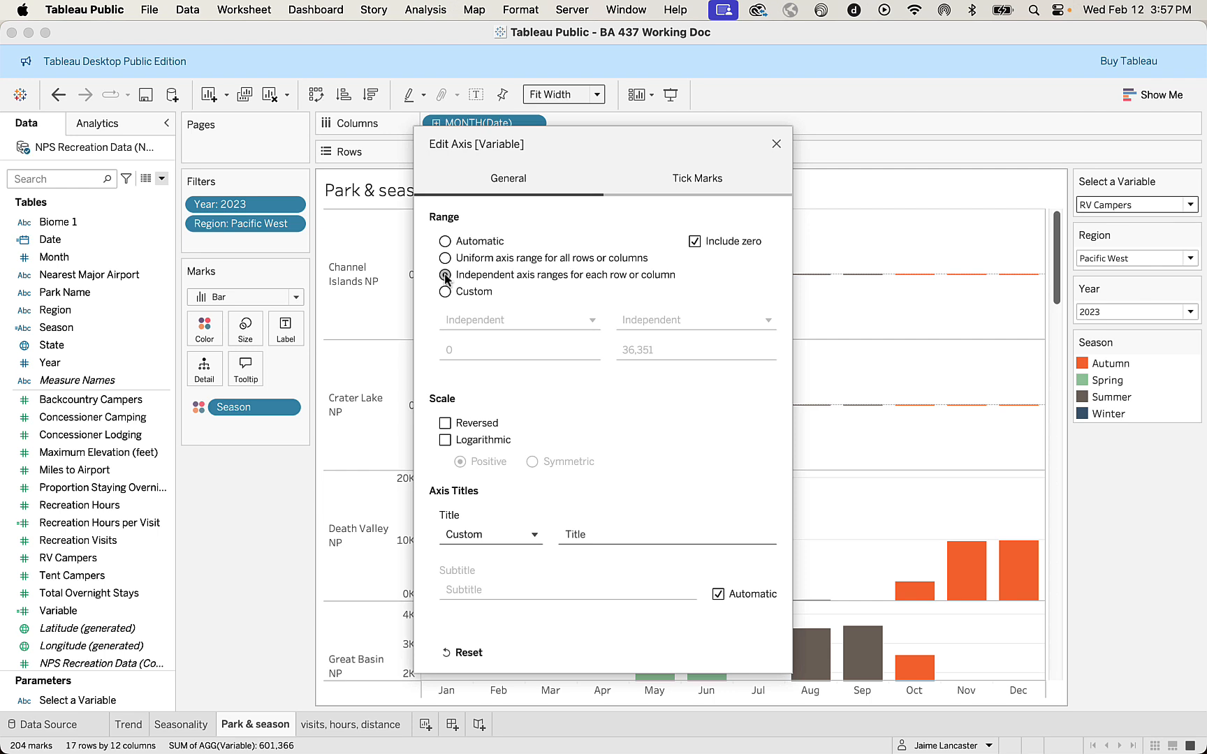
{"action": "left_click", "coordinate": [776, 145]}
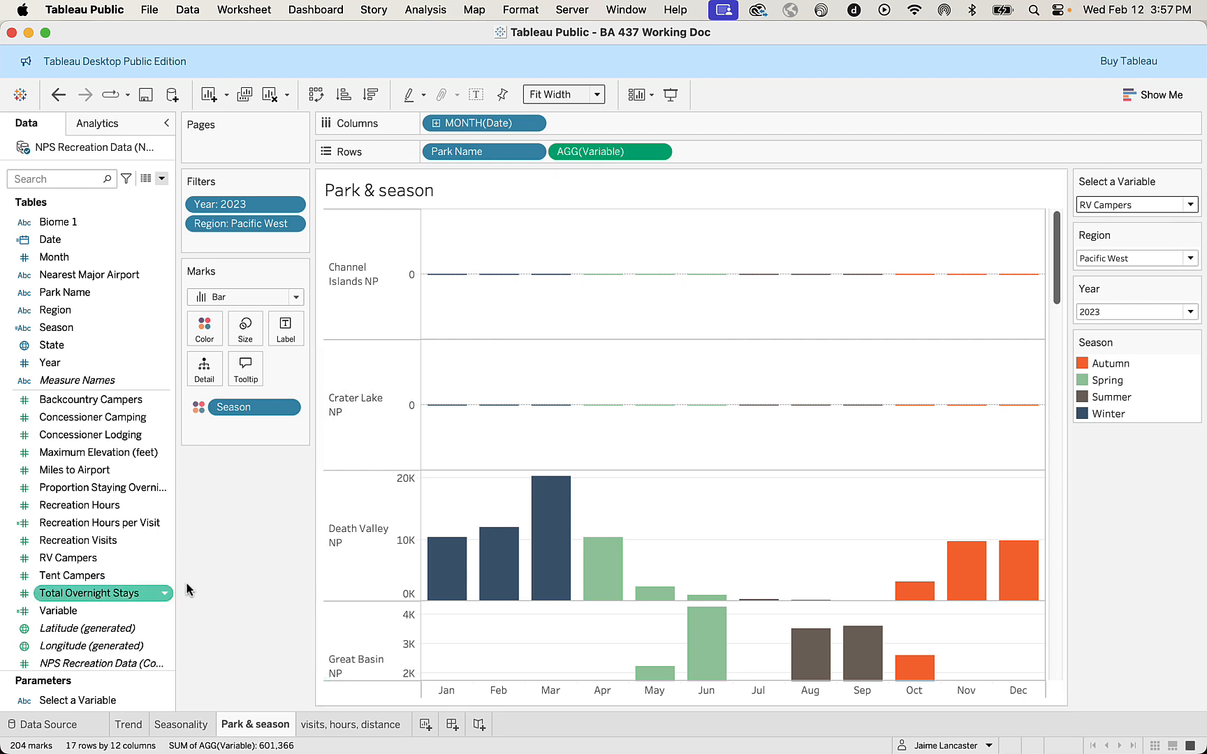
Filter the Park & season sheet by the Variable field, keeping only values of at least 1.
{"action": "left_click_drag", "start_coordinate": [99, 613], "coordinate": [247, 241]}
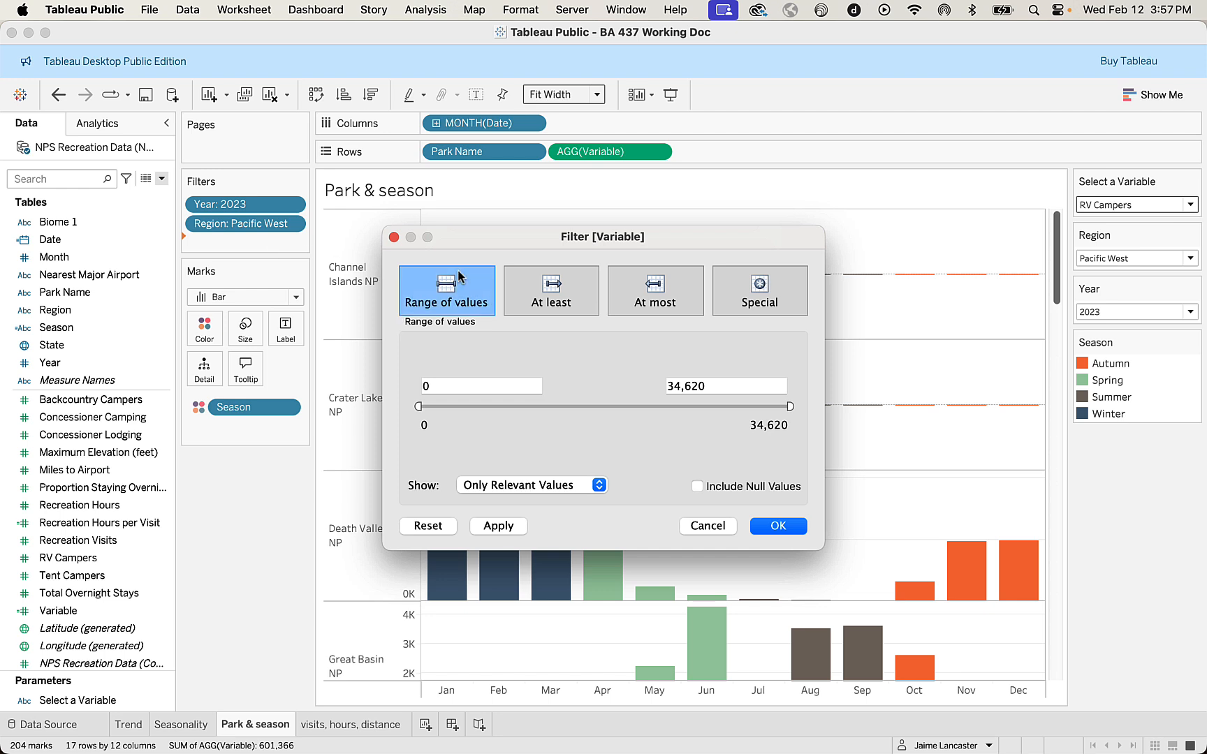
{"action": "left_click", "coordinate": [536, 296]}
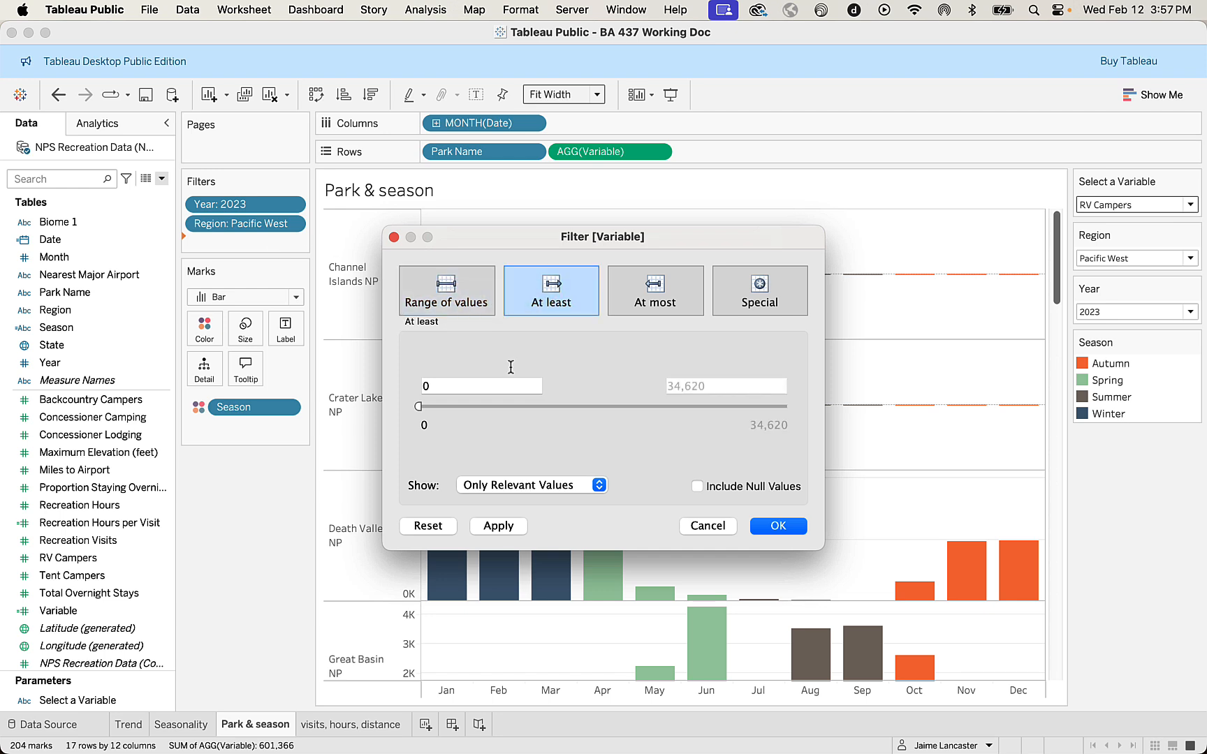
{"action": "left_click", "coordinate": [485, 386]}
{"action": "key", "text": "BackSpace"}
{"action": "type", "text": "1"}
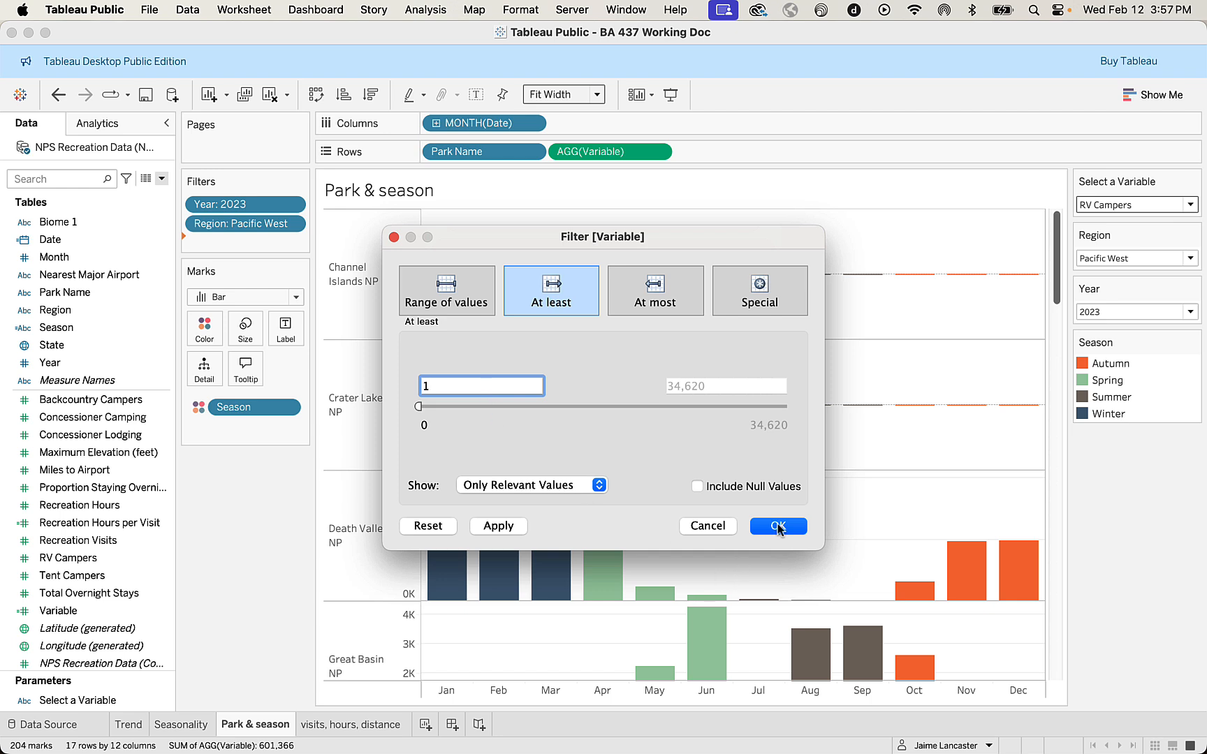
{"action": "left_click", "coordinate": [507, 528]}
{"action": "left_click", "coordinate": [767, 529]}
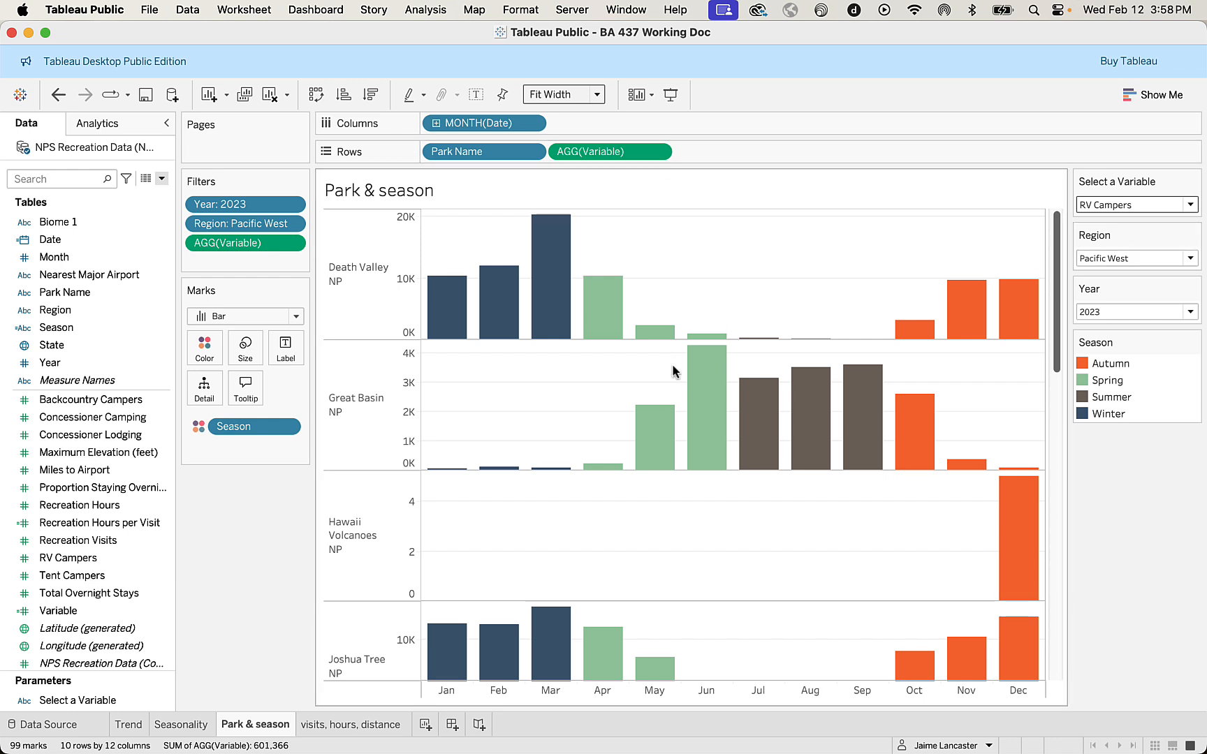
Examine the filtered RV Campers bars for each park, checking the axis scales and the values for Death Valley and Hawaii Volcanoes.
{"action": "scroll", "coordinate": [673, 370], "scroll_direction": "down", "scroll_amount": 3}
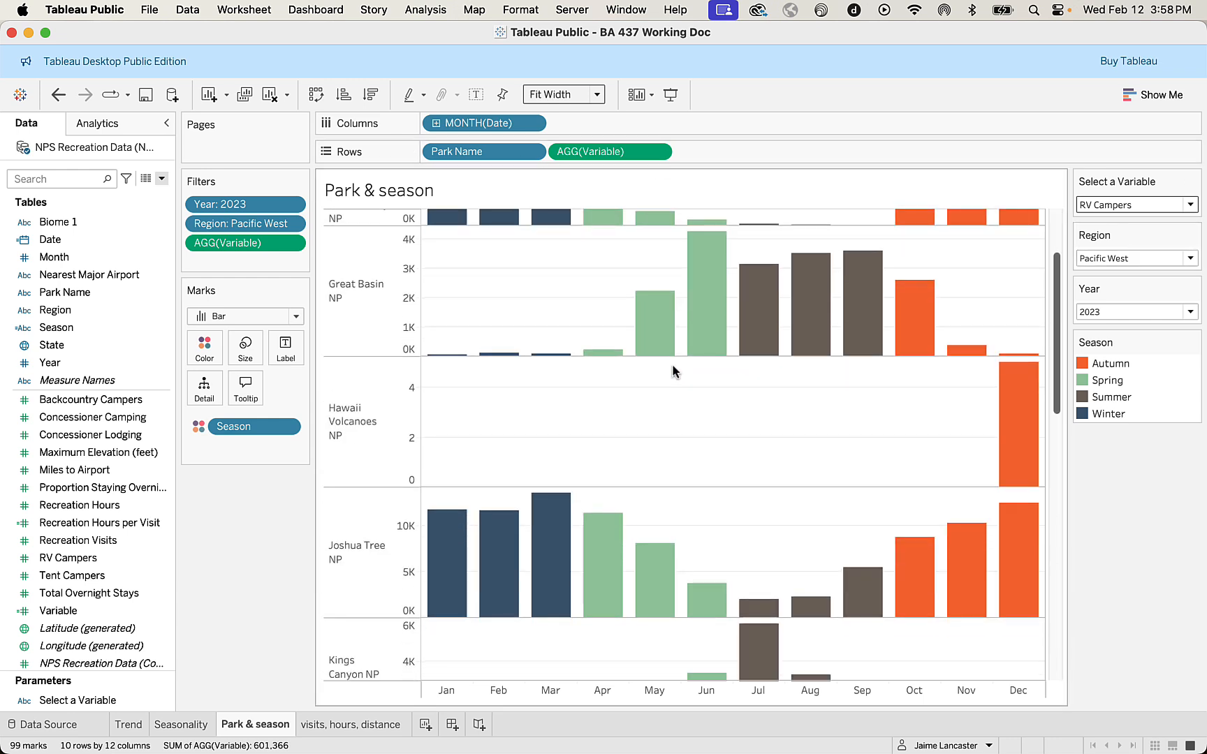
{"action": "scroll", "coordinate": [672, 364], "scroll_direction": "up", "scroll_amount": 3}
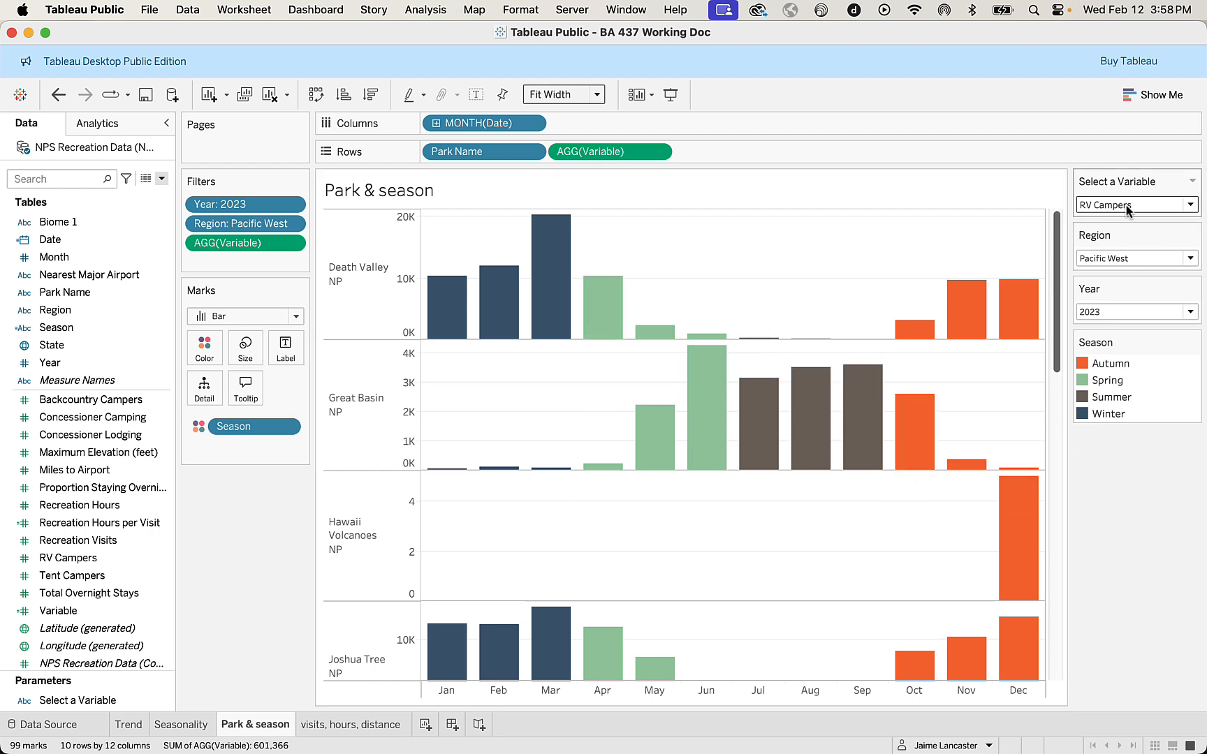
{"action": "mouse_move", "coordinate": [542, 224]}
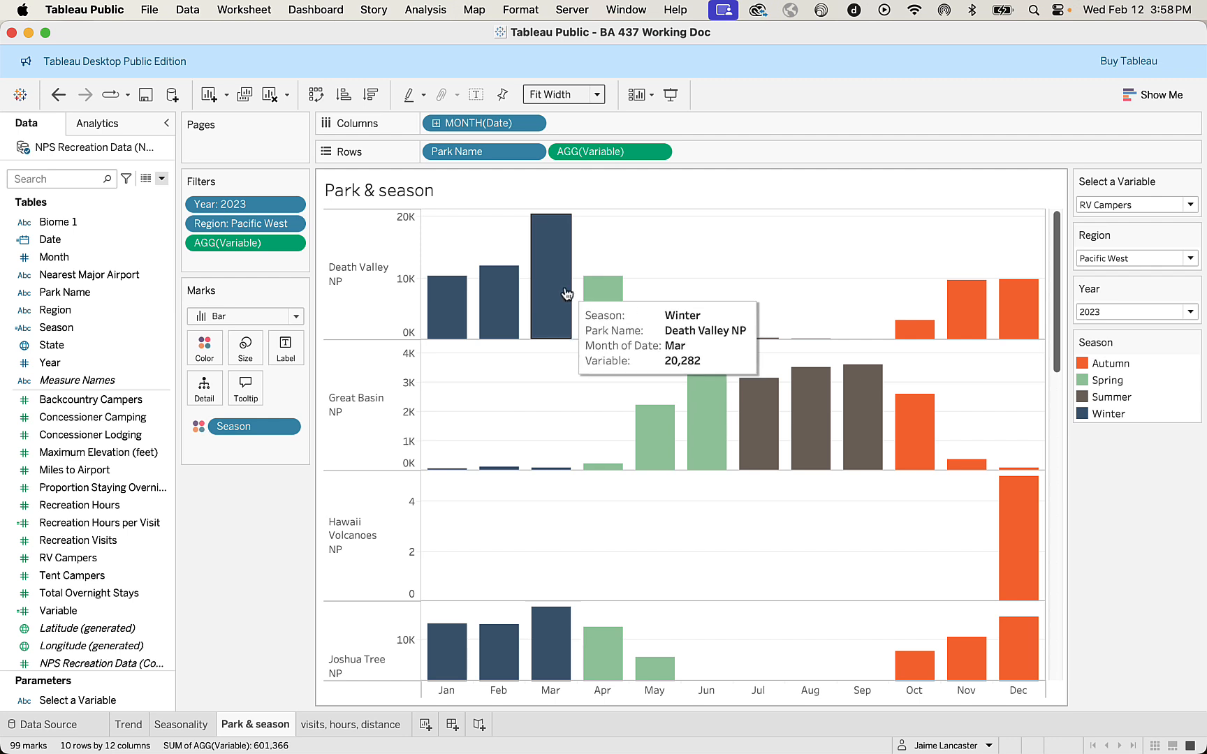
{"action": "scroll", "coordinate": [566, 293], "scroll_direction": "down", "scroll_amount": 5}
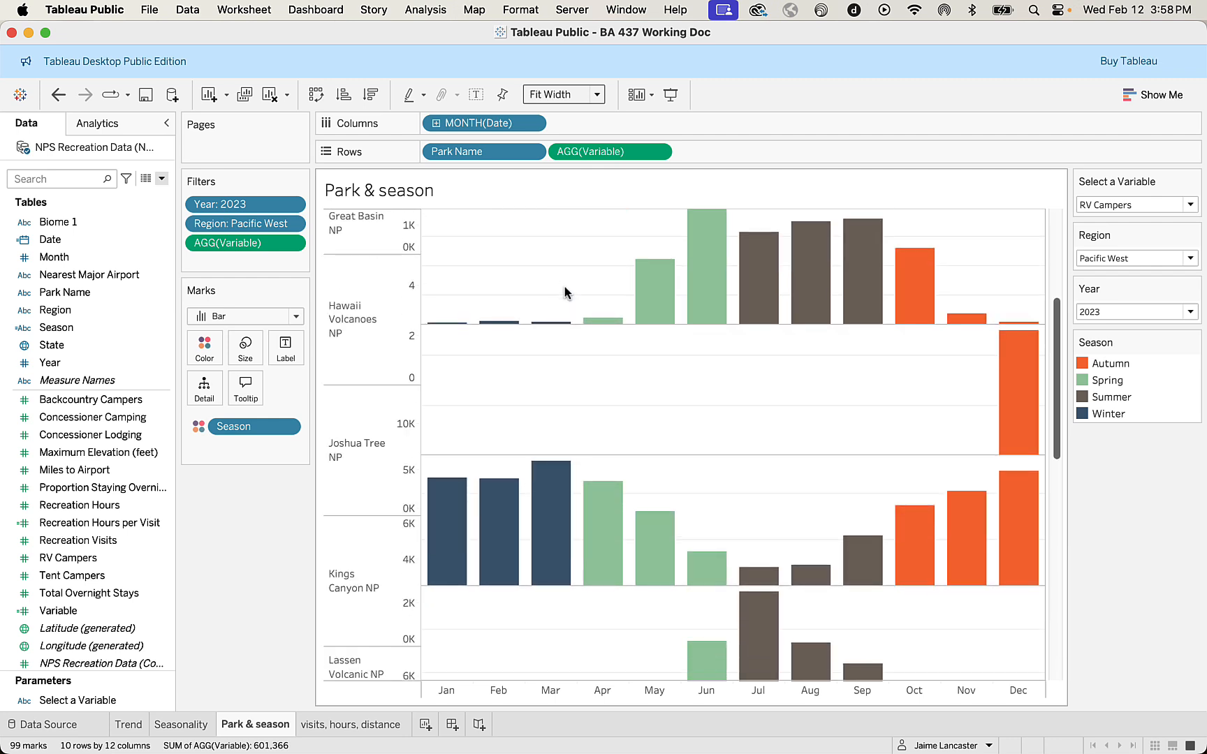
{"action": "scroll", "coordinate": [563, 293], "scroll_direction": "up", "scroll_amount": 1}
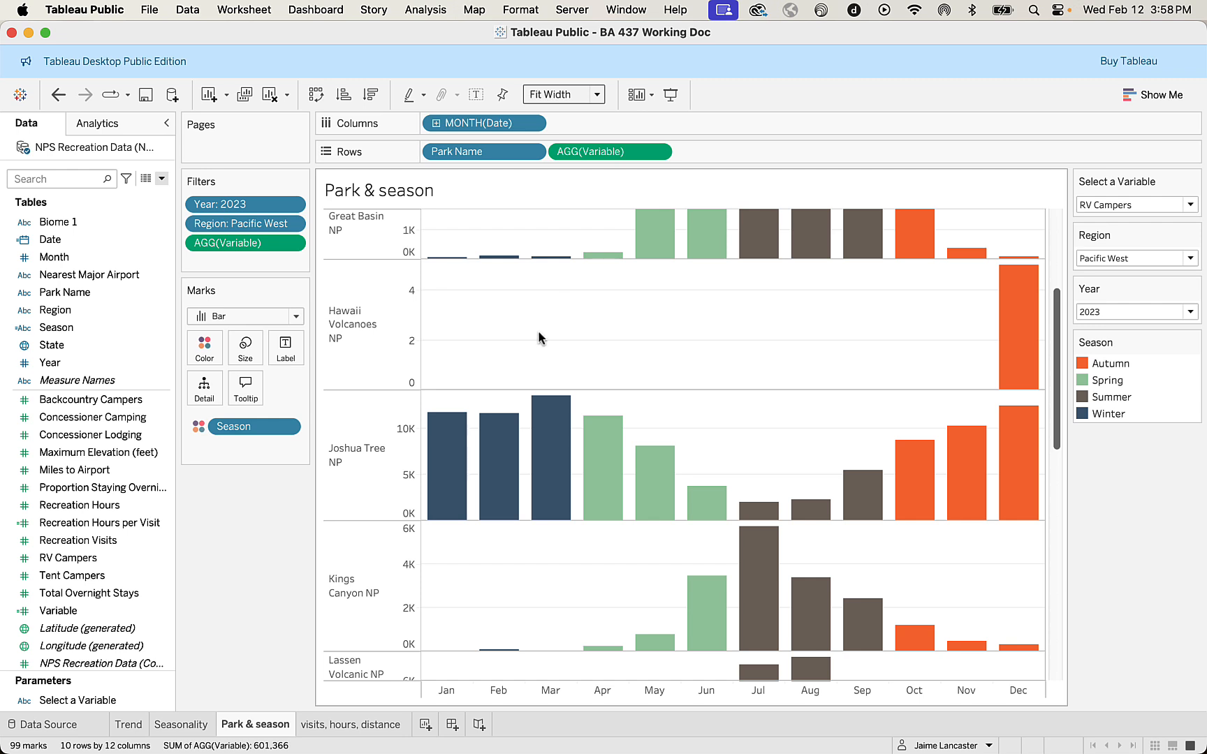
{"action": "mouse_move", "coordinate": [1031, 367]}
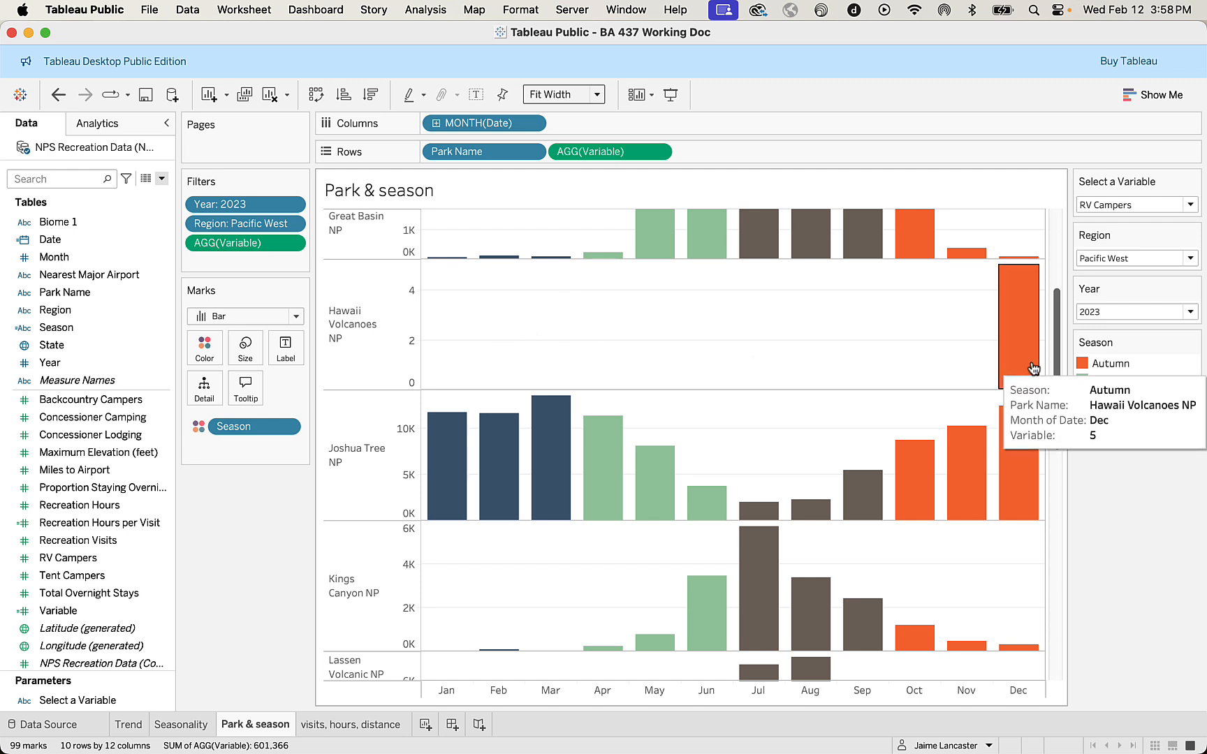
{"action": "mouse_move", "coordinate": [609, 438]}
{"action": "scroll", "coordinate": [607, 438], "scroll_direction": "down", "scroll_amount": 10}
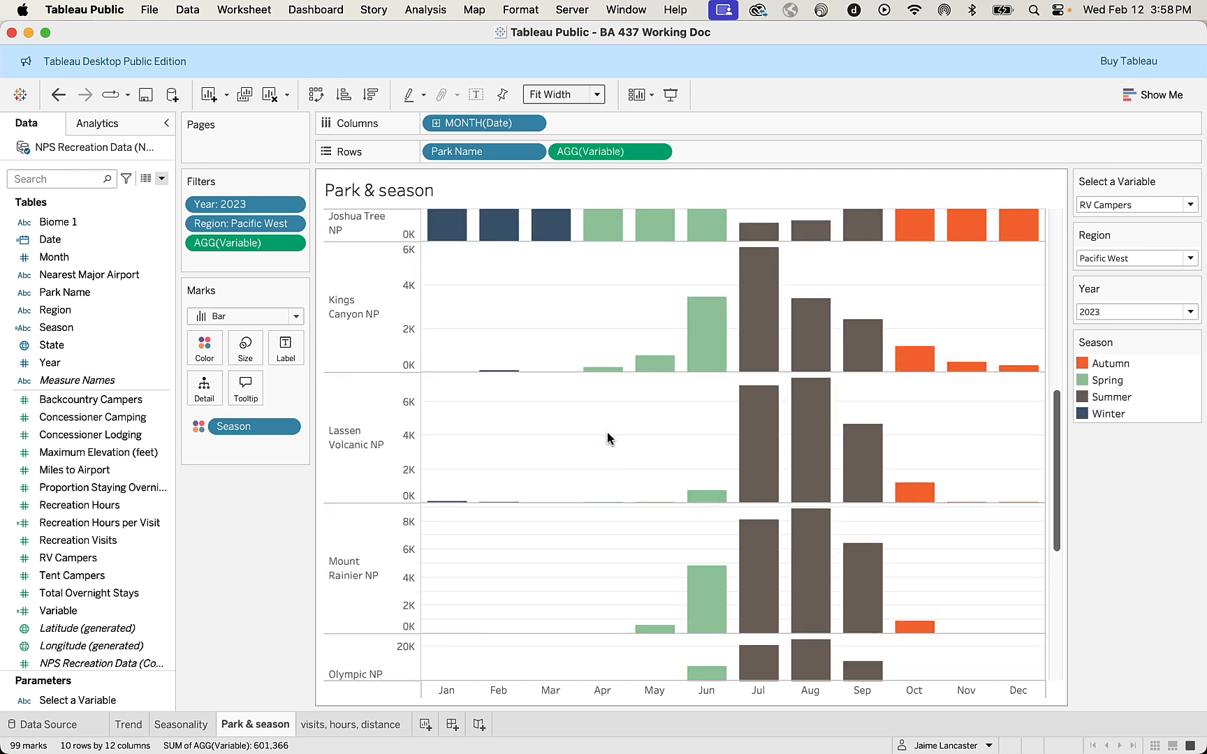
{"action": "scroll", "coordinate": [607, 438], "scroll_direction": "down", "scroll_amount": 5}
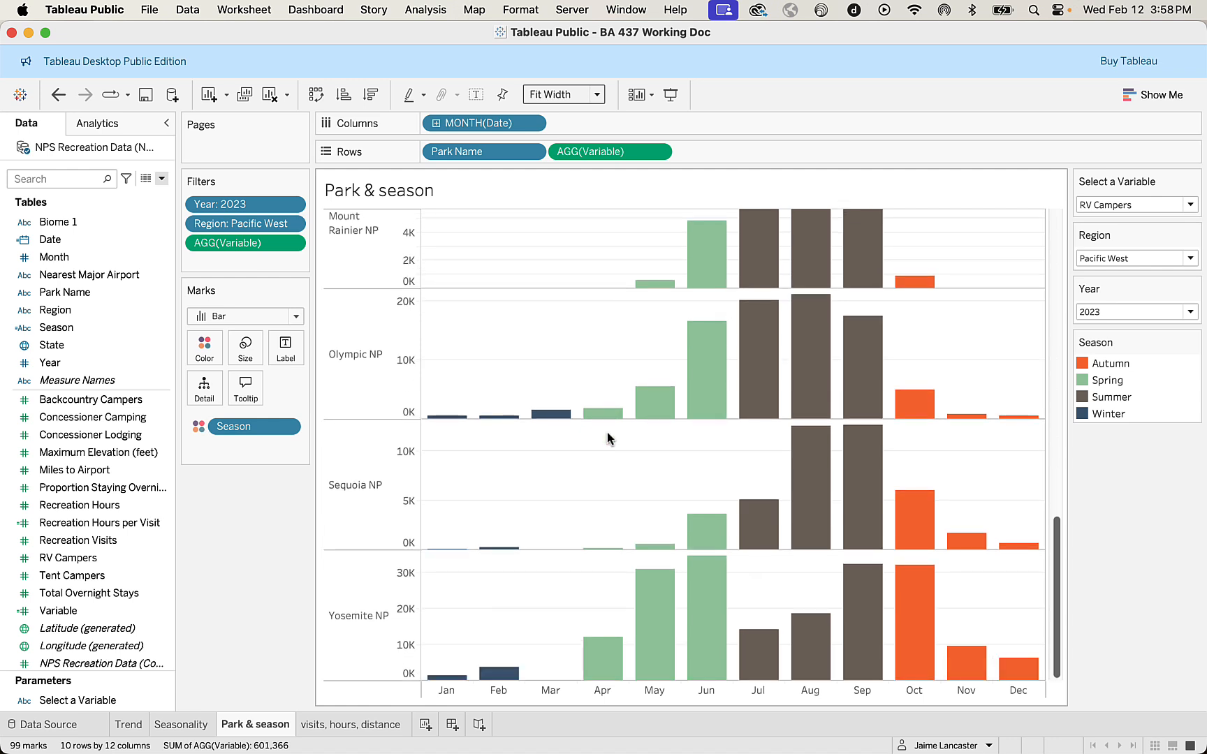
{"action": "scroll", "coordinate": [607, 438], "scroll_direction": "up", "scroll_amount": 15}
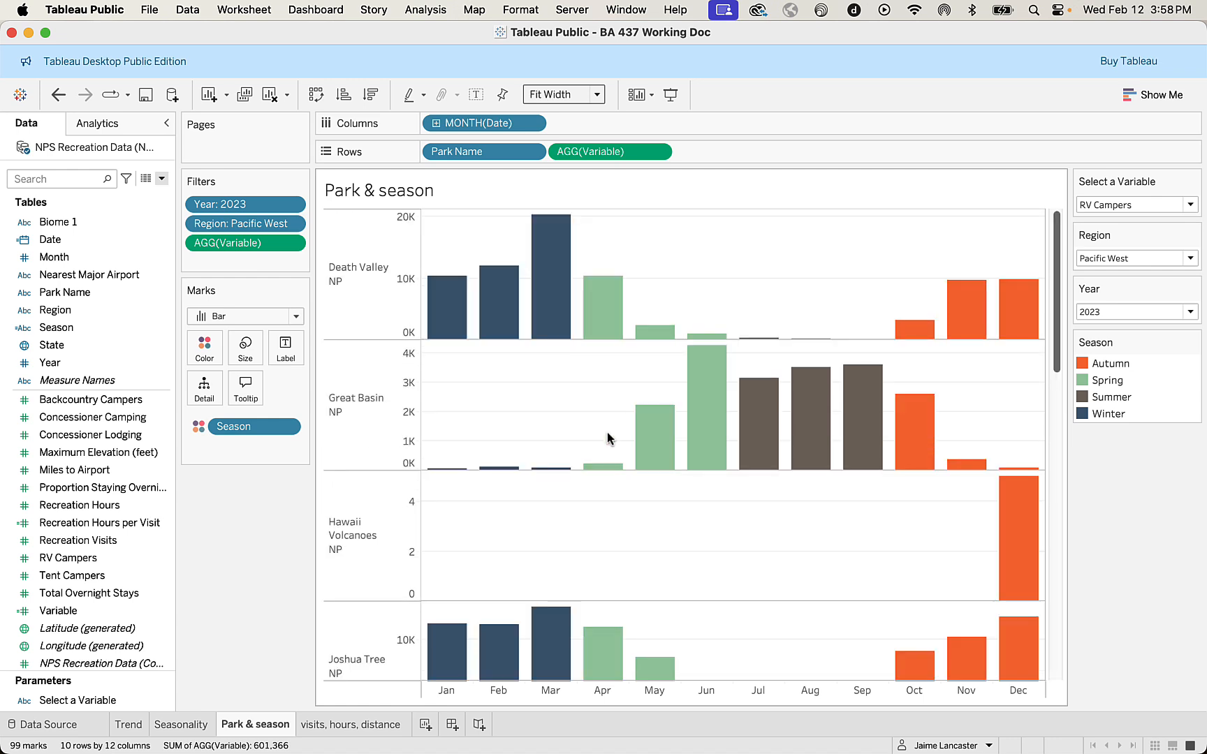
Switch the Select a Variable parameter to Backcountry Campers, Total Overnight Stays and finally Recreation Hours per Visit to test the Park & season chart.
{"action": "left_click", "coordinate": [1192, 208]}
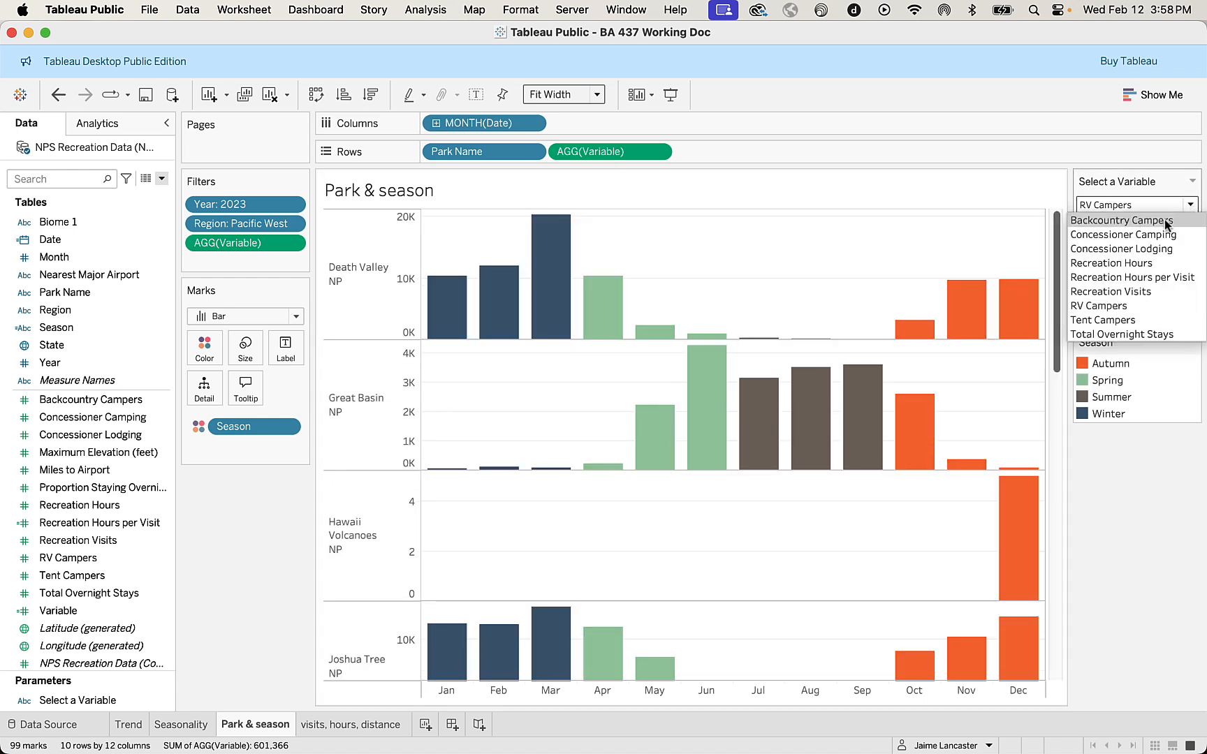
{"action": "left_click", "coordinate": [1165, 220]}
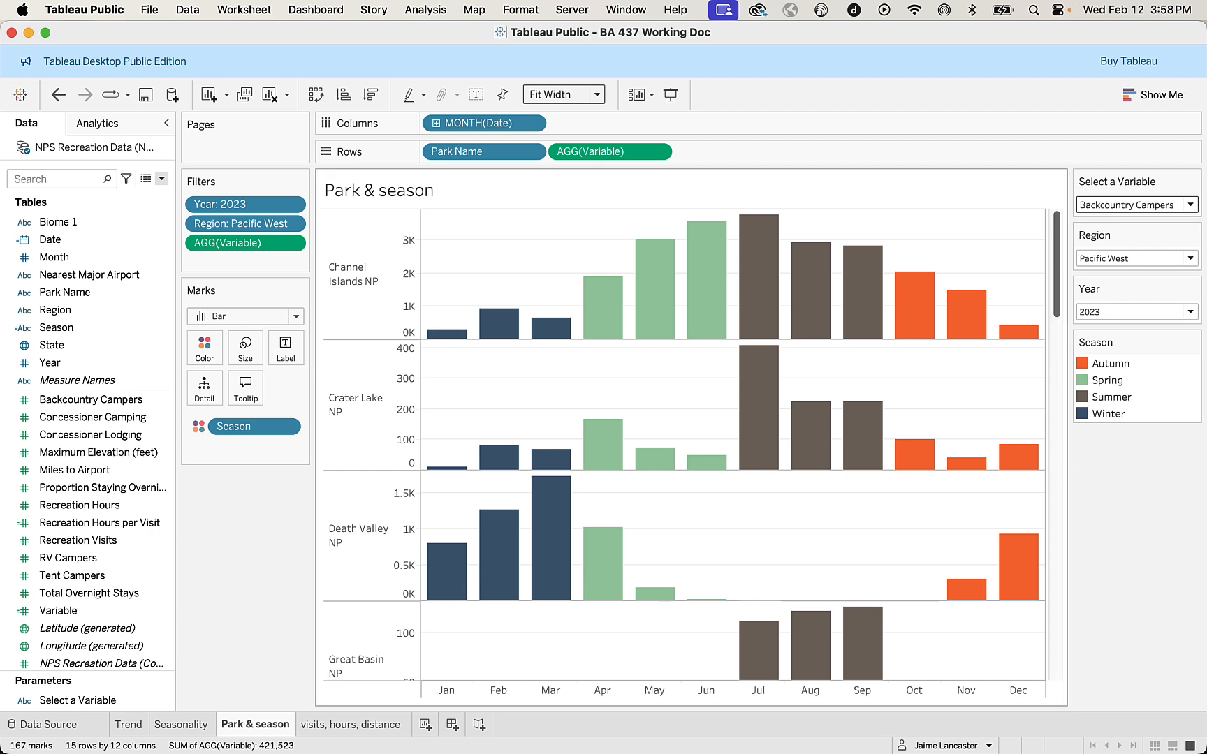
{"action": "mouse_move", "coordinate": [622, 606]}
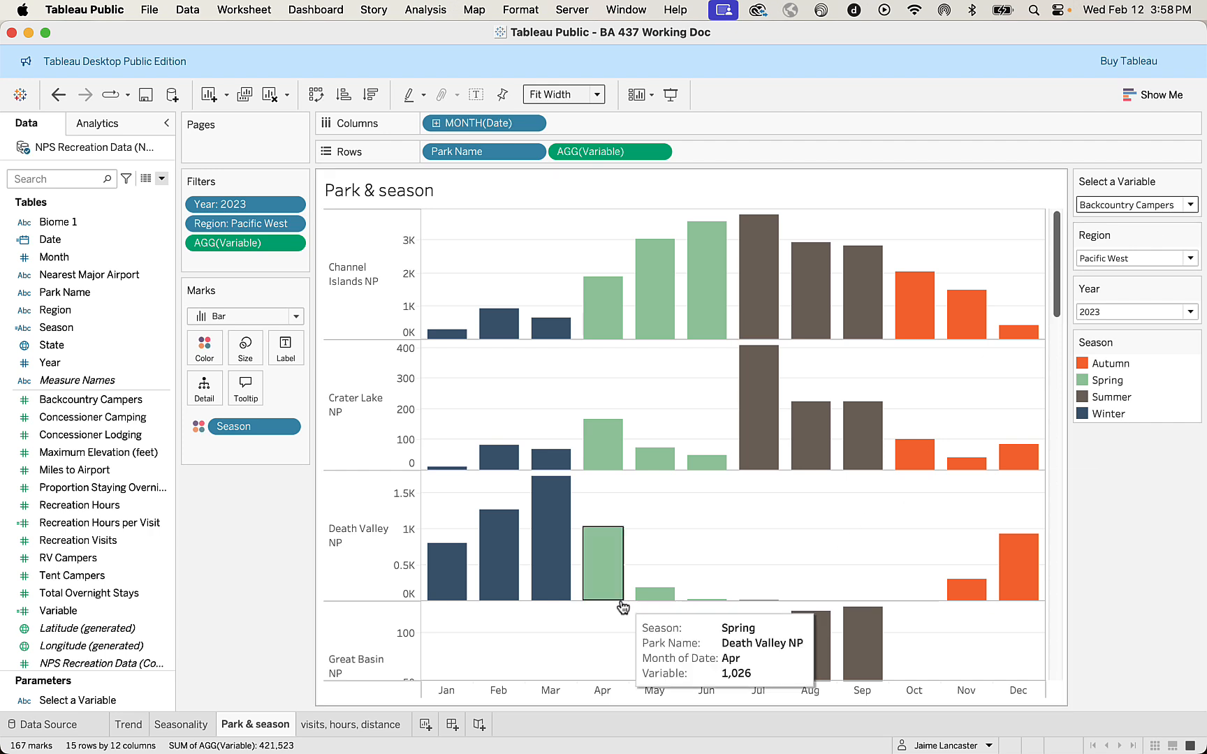
{"action": "left_click", "coordinate": [1192, 205]}
{"action": "left_click", "coordinate": [1139, 334]}
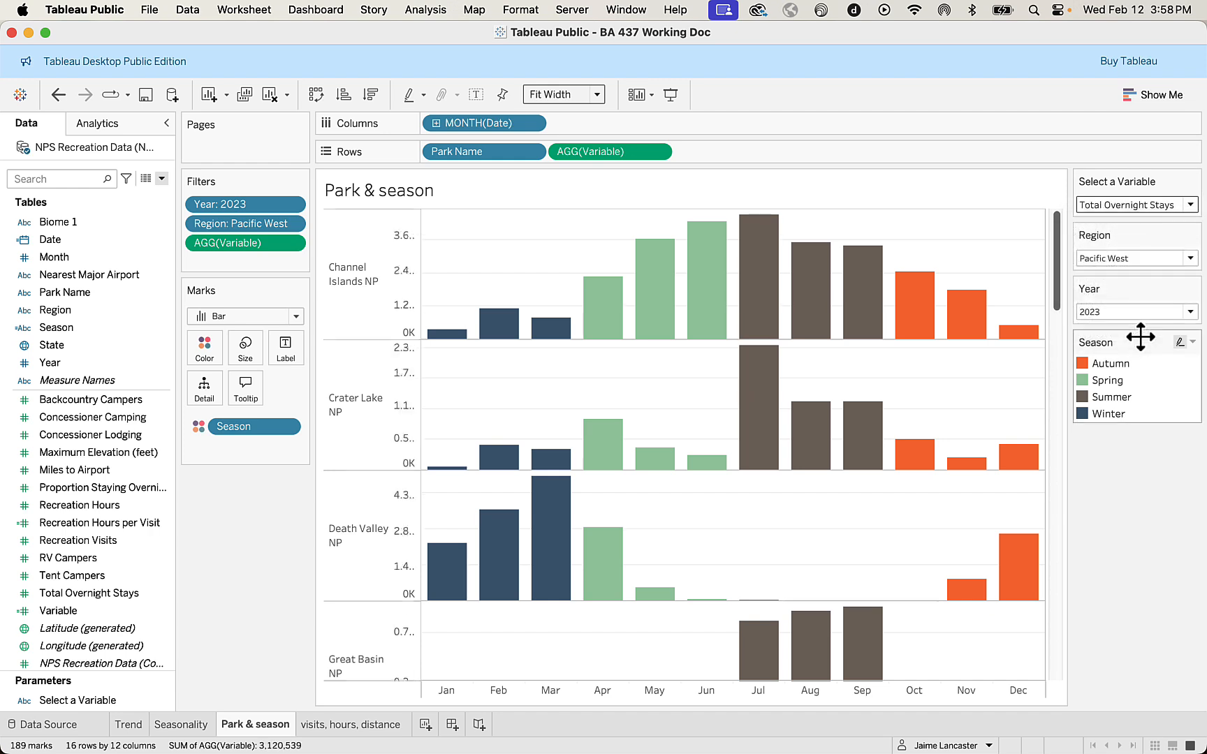
{"action": "left_click", "coordinate": [1190, 205]}
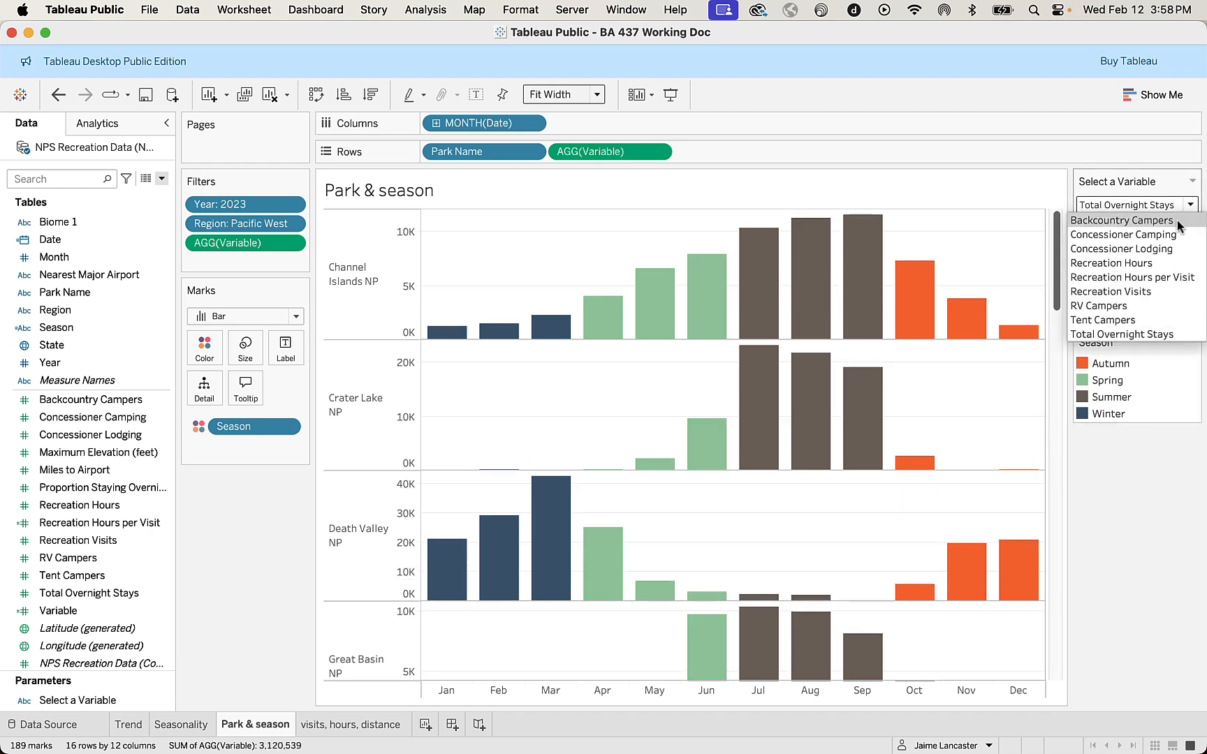
{"action": "left_click", "coordinate": [1143, 277]}
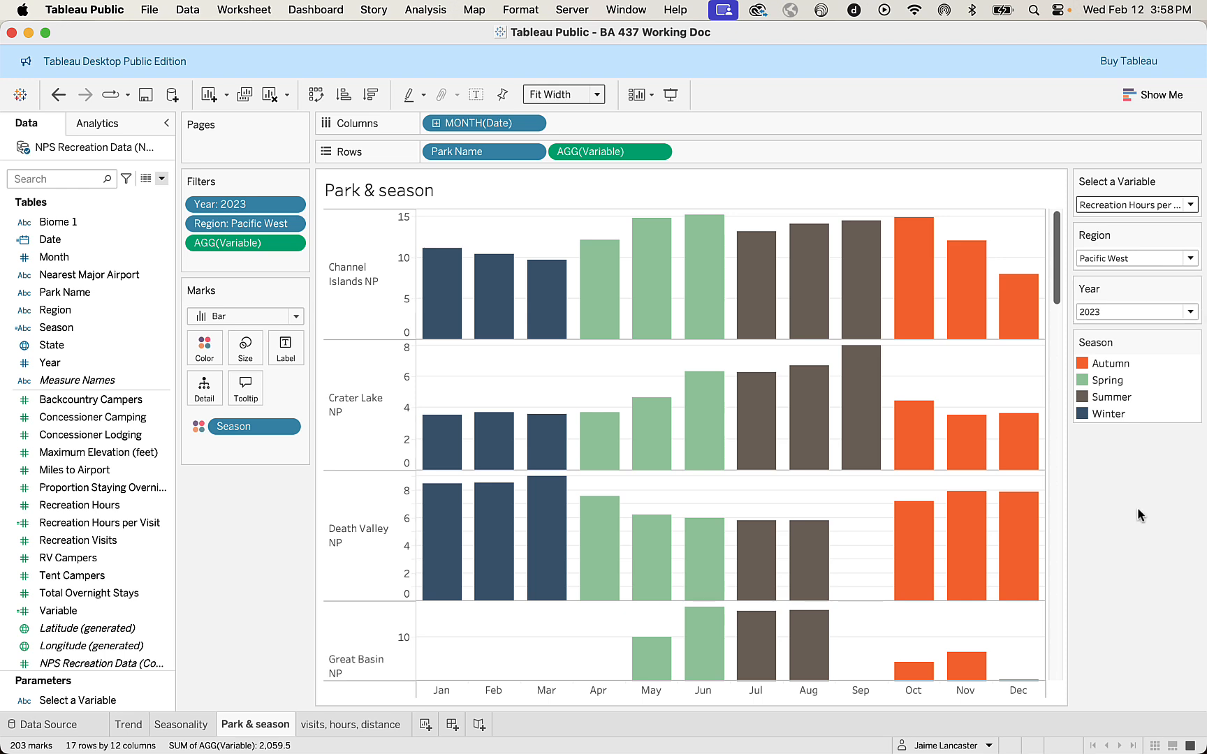
Check how the Trend and Seasonality sheets display the chosen measure, and return to Park & season to inspect its bar tooltips.
{"action": "left_click", "coordinate": [140, 730]}
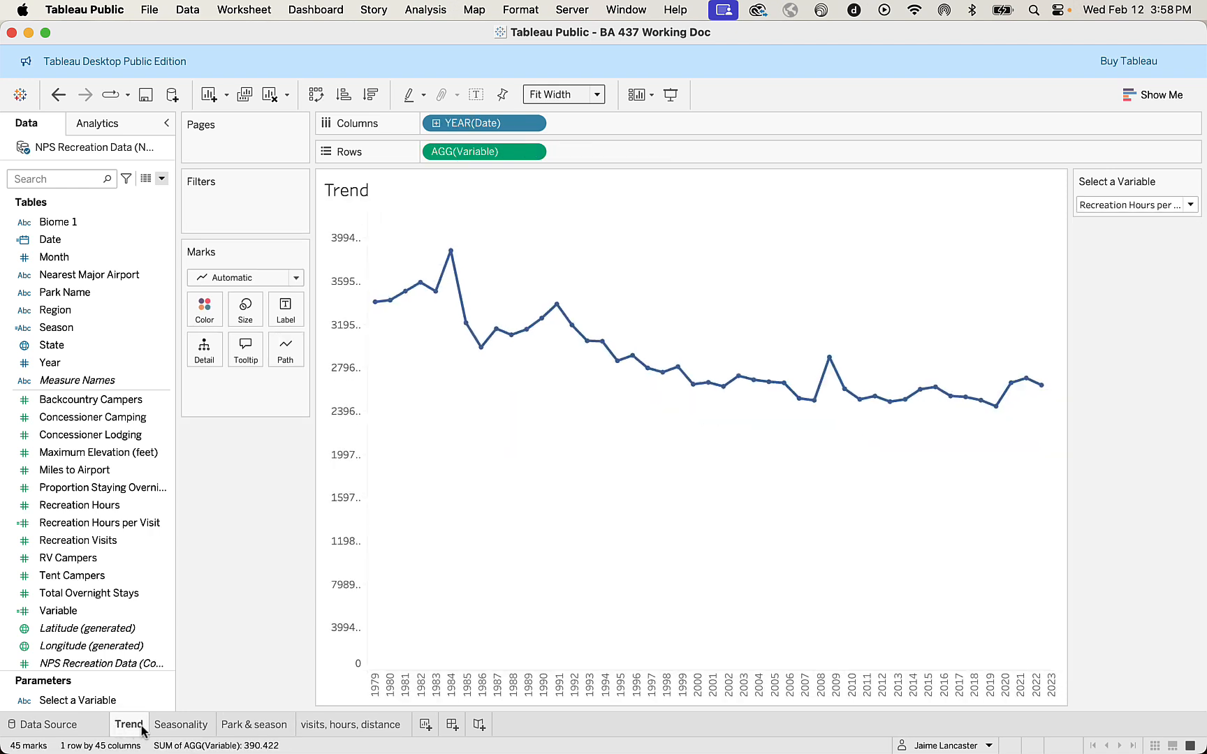
{"action": "left_click", "coordinate": [167, 727]}
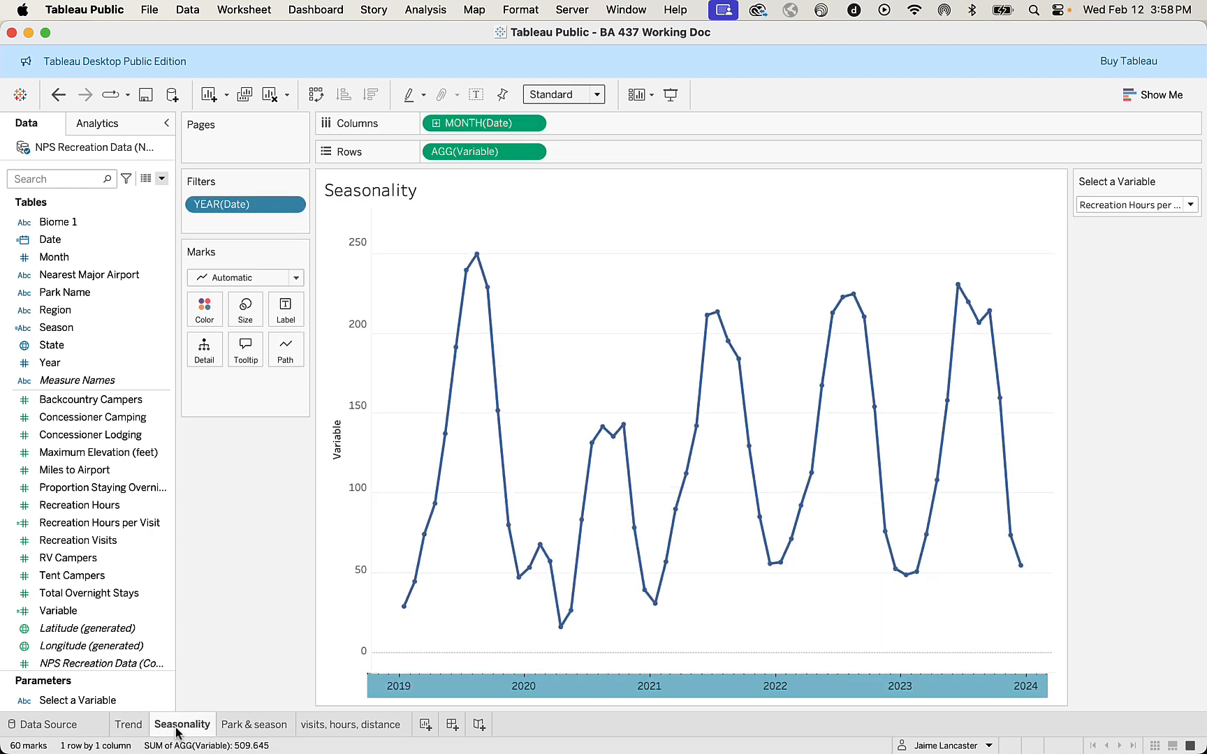
{"action": "left_click", "coordinate": [238, 728]}
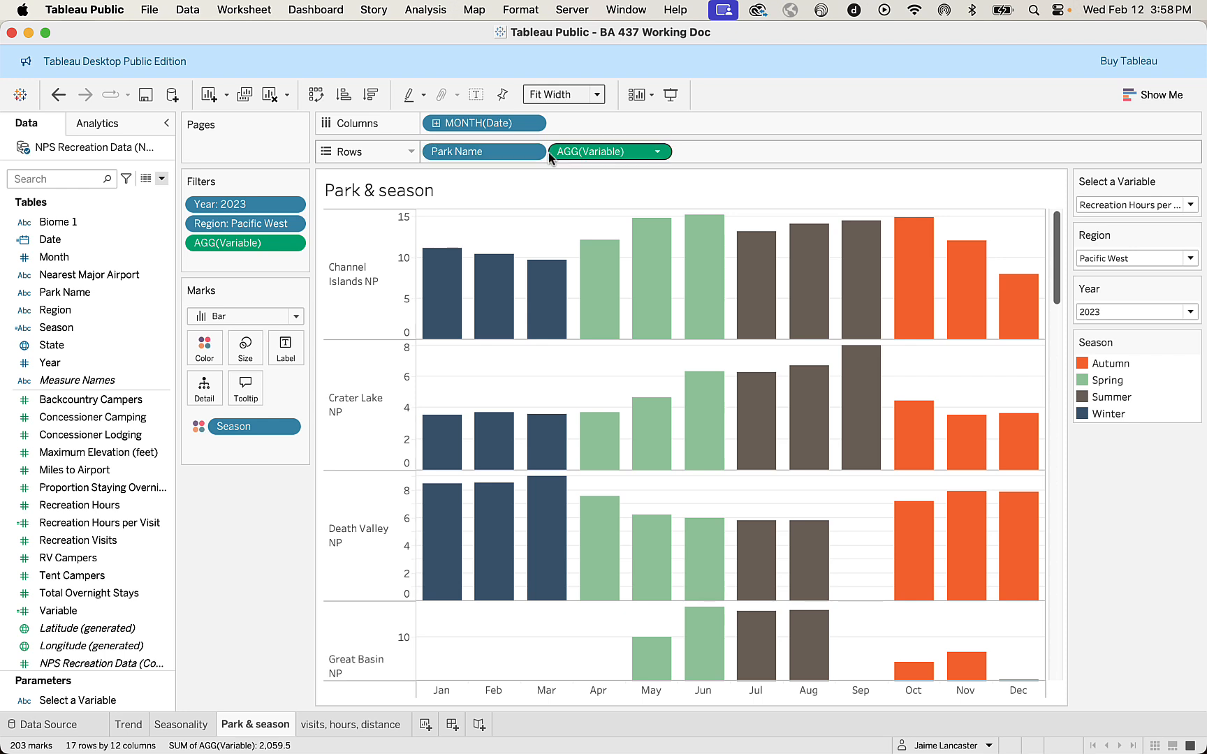
{"action": "mouse_move", "coordinate": [586, 458]}
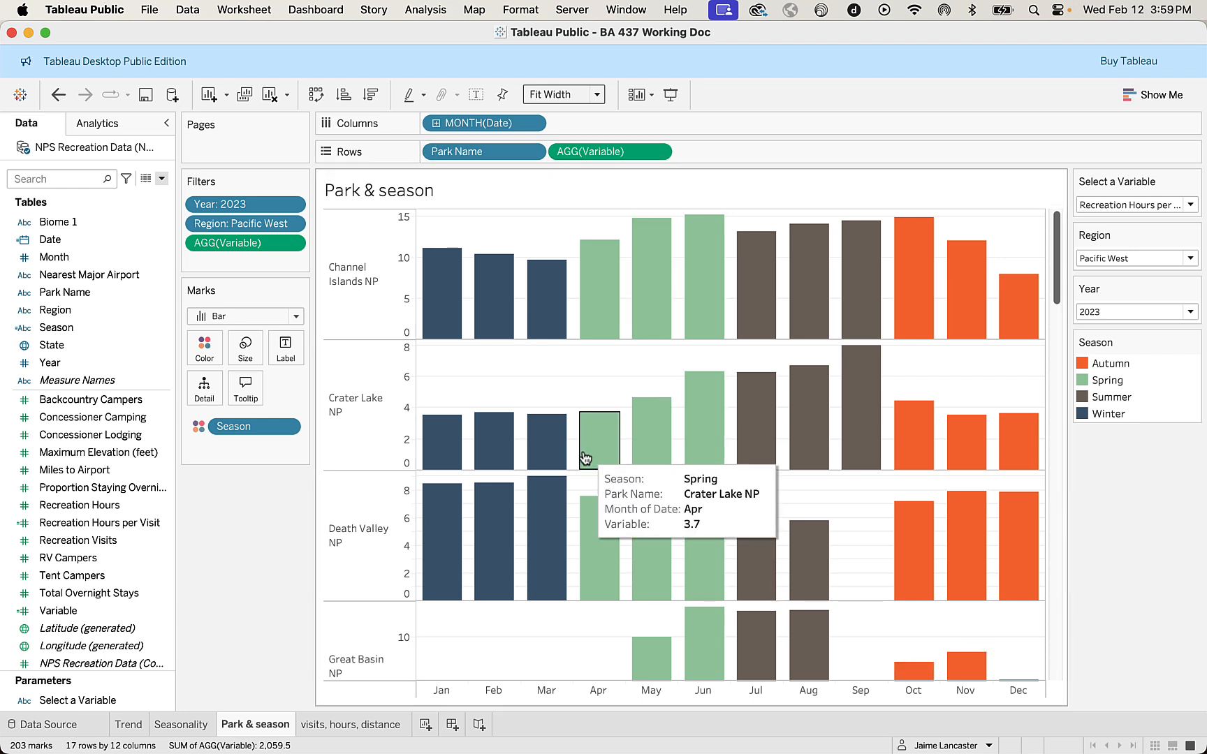